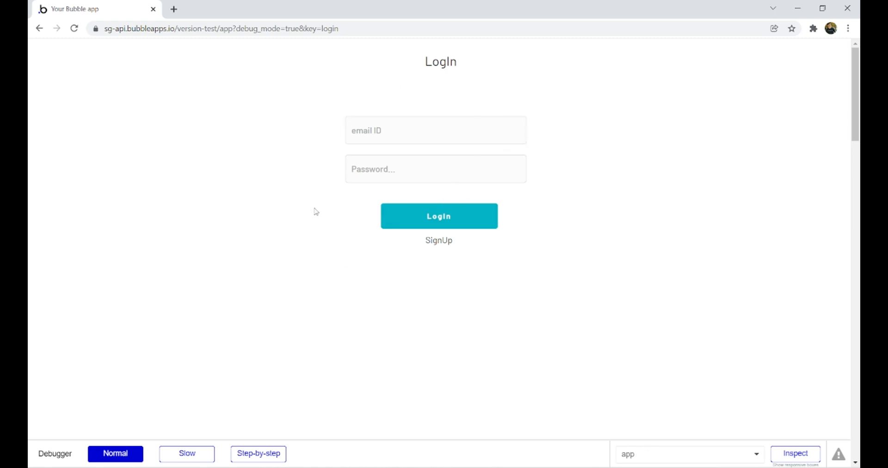
- In the preview's SignUp form, enter a test email address and password and submit it
left_click(450, 122)
left_click(438, 242)
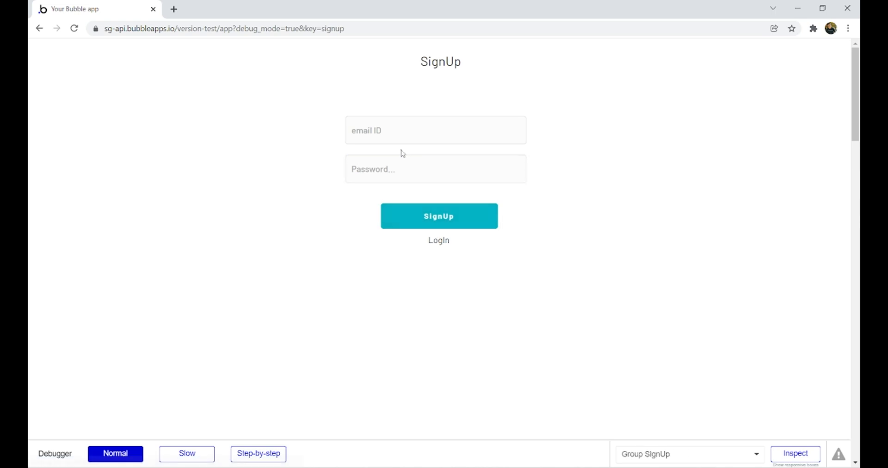
left_click(392, 137)
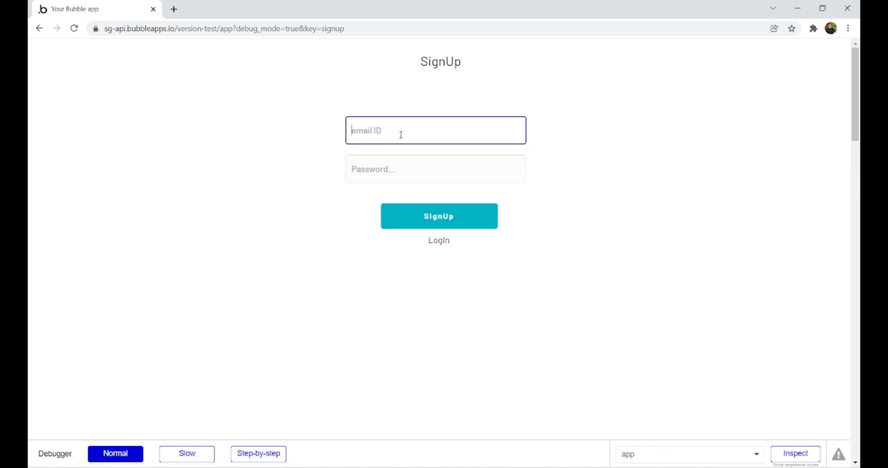
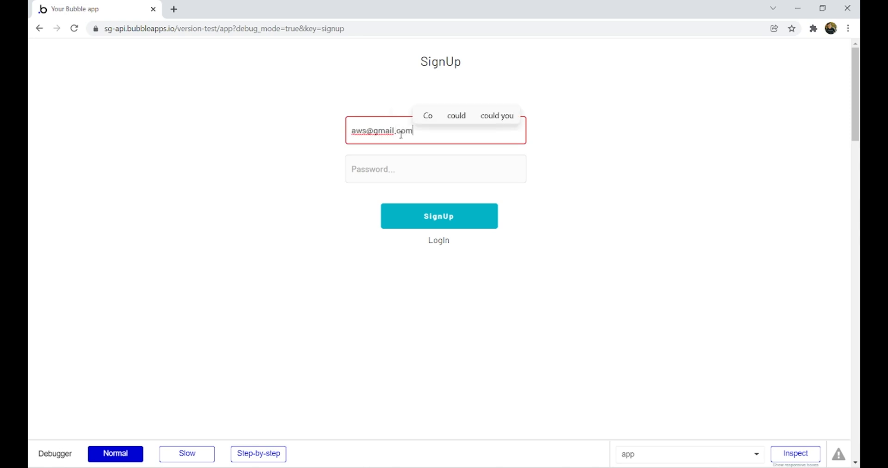
key("Tab")
type("••••")
left_click(462, 219)
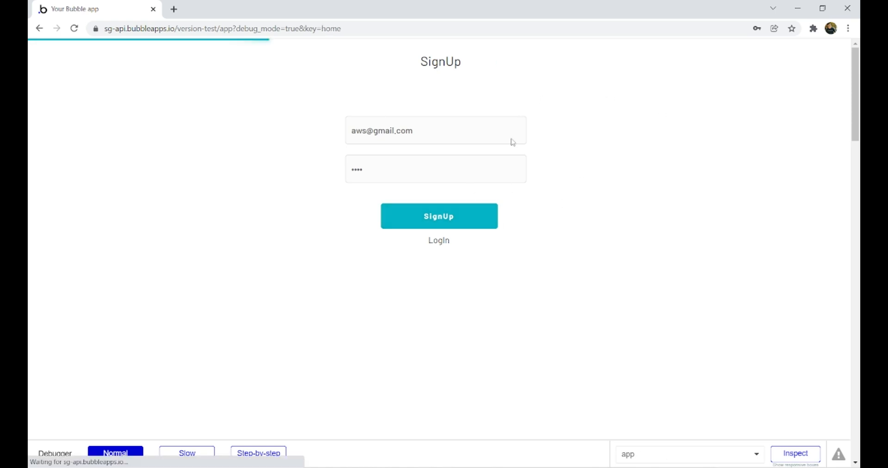
- Decline the browser's save-password prompt and scroll through the Home news list
left_click(539, 185)
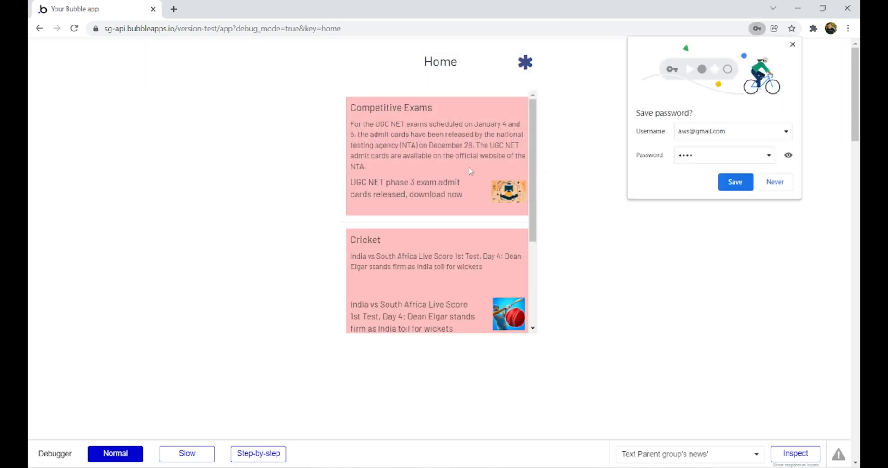
left_click(775, 181)
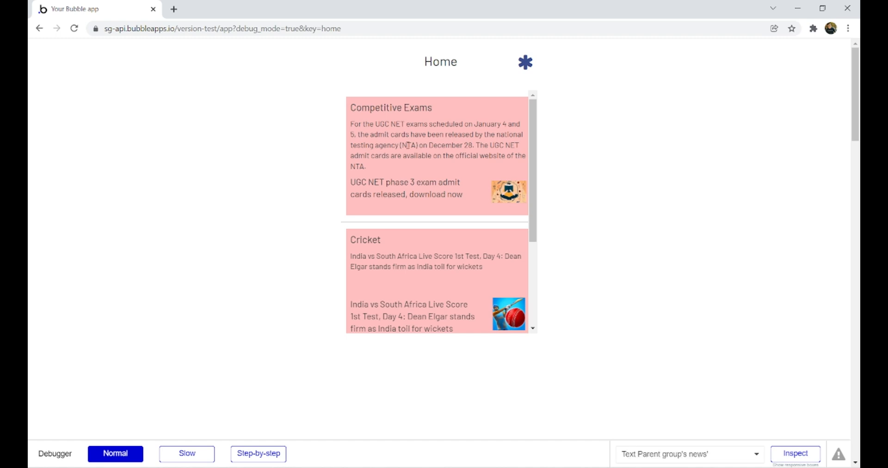
scroll(414, 178, "down", 3)
scroll(414, 179, "up", 3)
scroll(463, 148, "down", 3)
scroll(483, 122, "up", 3)
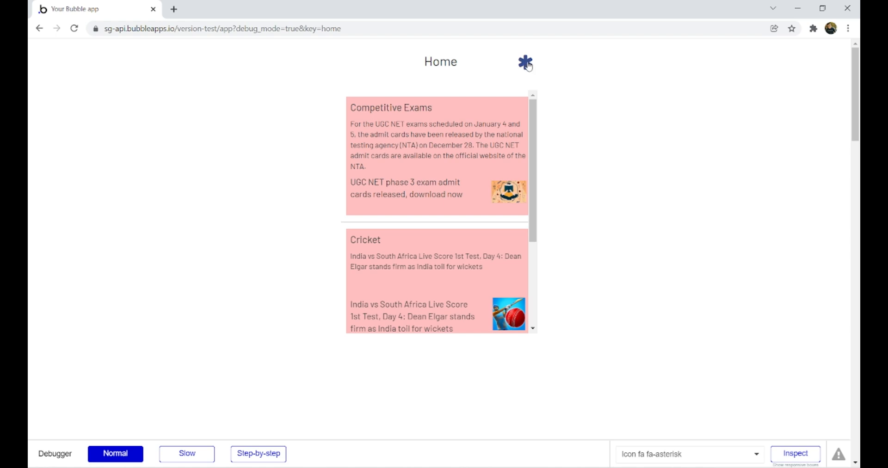
- Log out from the Settings page and switch from LogIn to the SignUp view
left_click(526, 63)
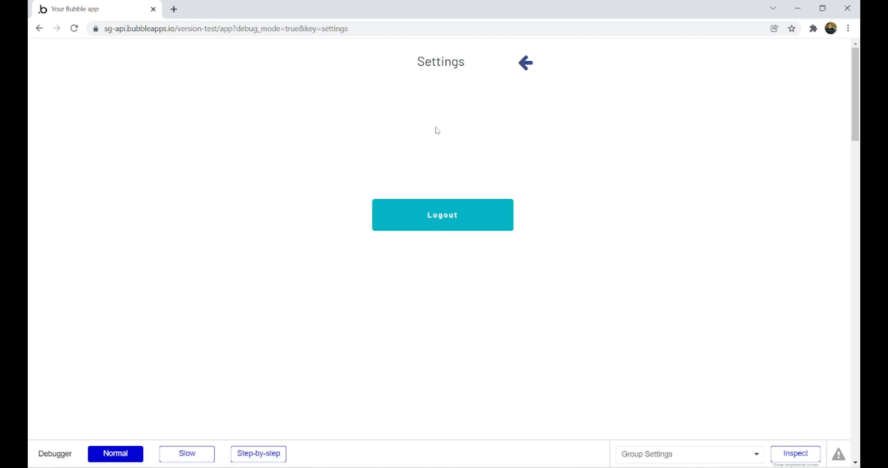
left_click(448, 219)
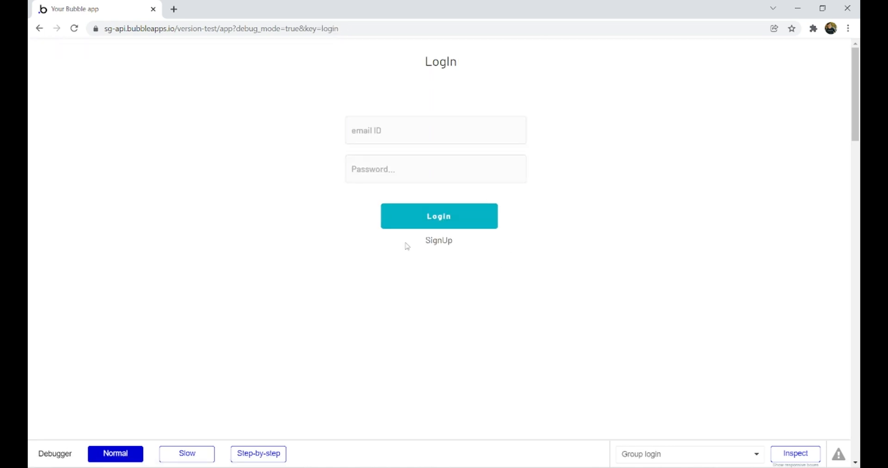
left_click(438, 248)
- Draw a group on the page, size it 390 by 600 and center it horizontally
left_click(444, 249)
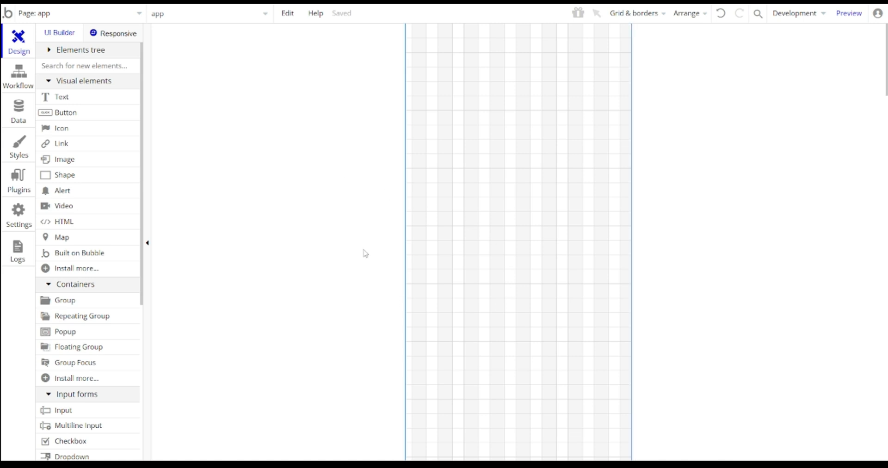
double_click(619, 226)
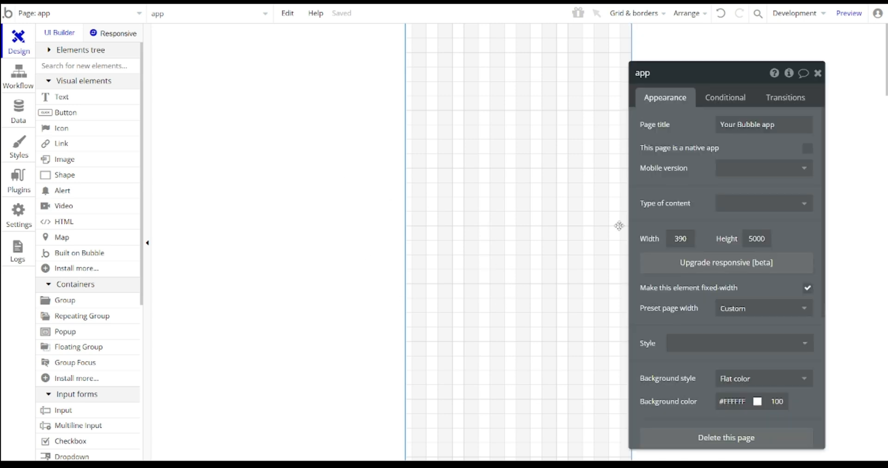
left_click(818, 74)
scroll(93, 229, "down", 3)
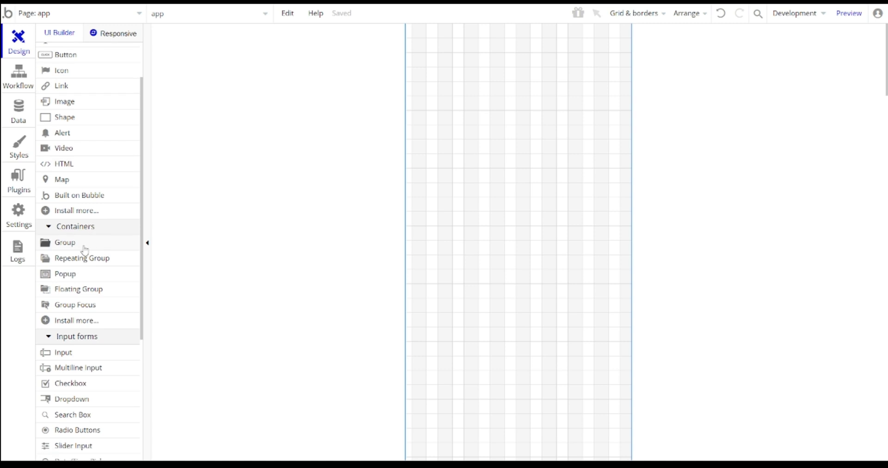
left_click(84, 247)
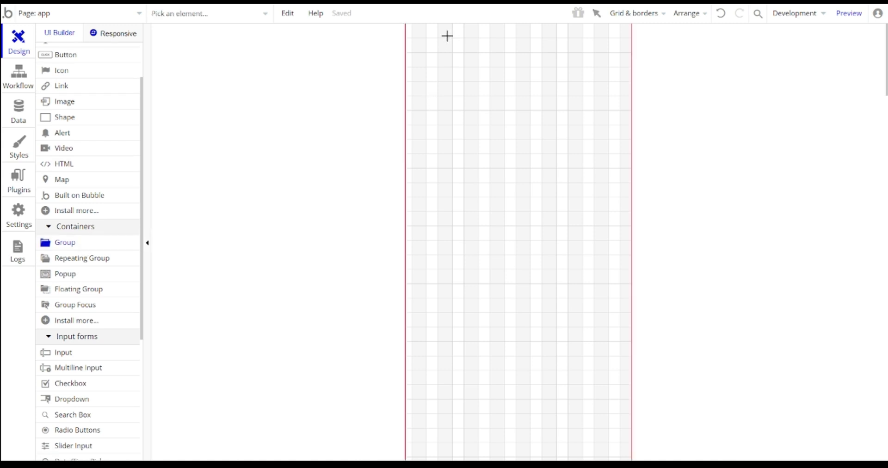
mouse_move(409, 33)
left_mouse_down()
mouse_move(516, 254)
mouse_move(612, 309)
mouse_move(626, 331)
left_mouse_up()
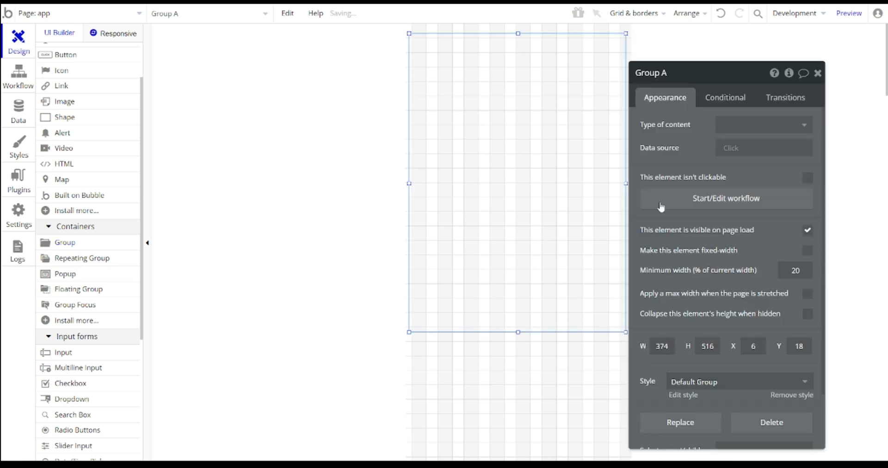
double_click(662, 346)
type("390")
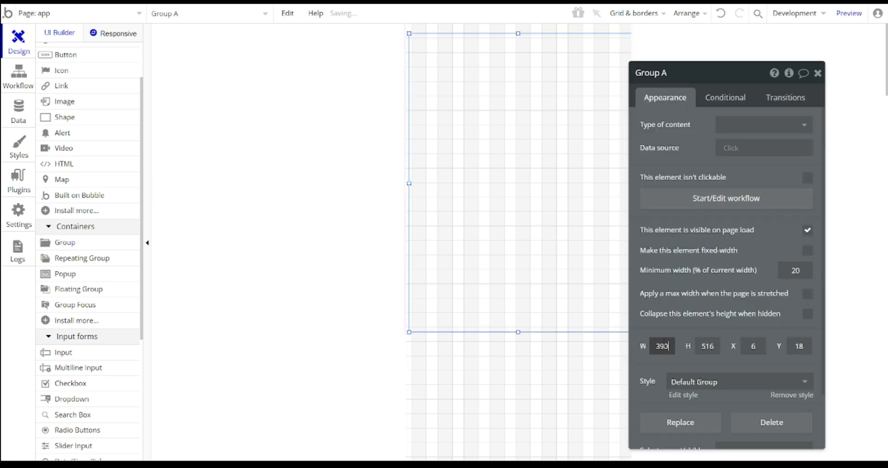
right_click(517, 235)
left_click(562, 392)
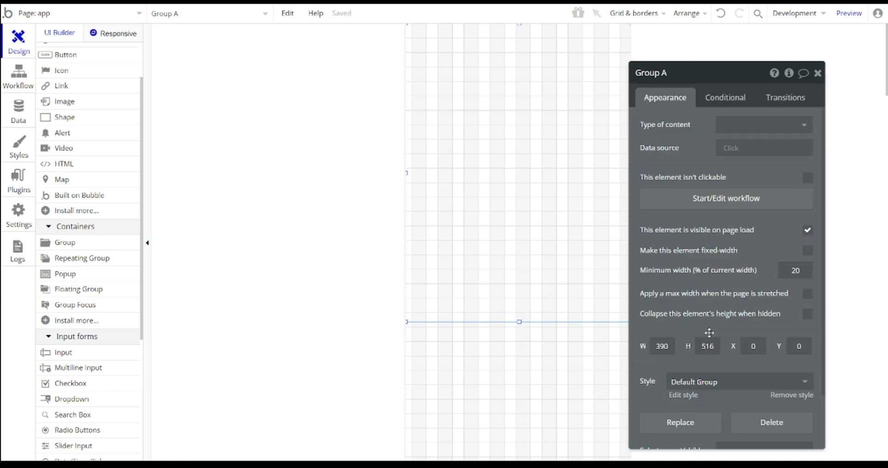
type("600")
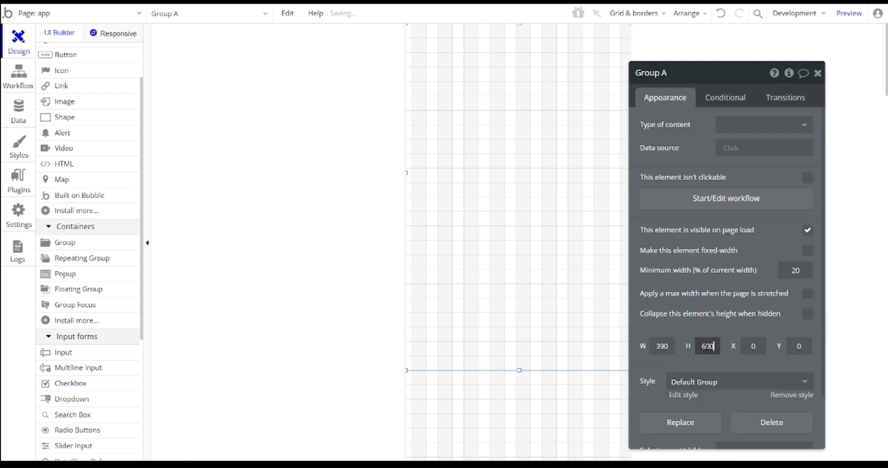
left_click(817, 73)
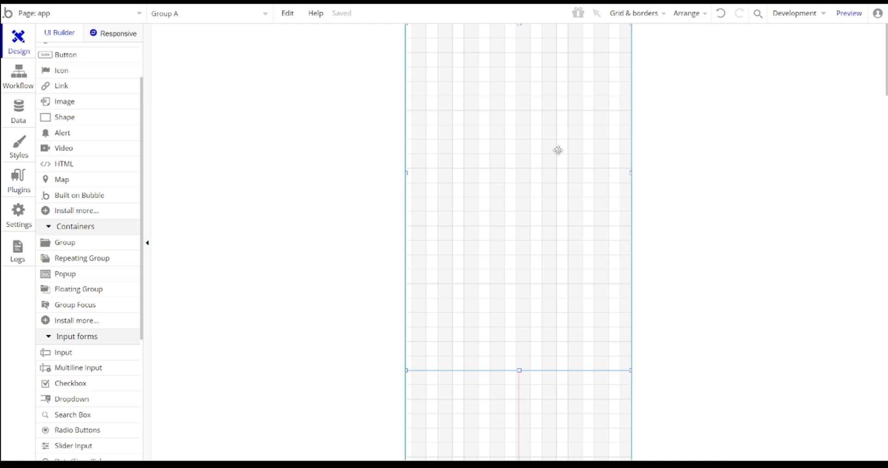
- Rename the group to Group login, remove its style and give it a flat white background
double_click(566, 148)
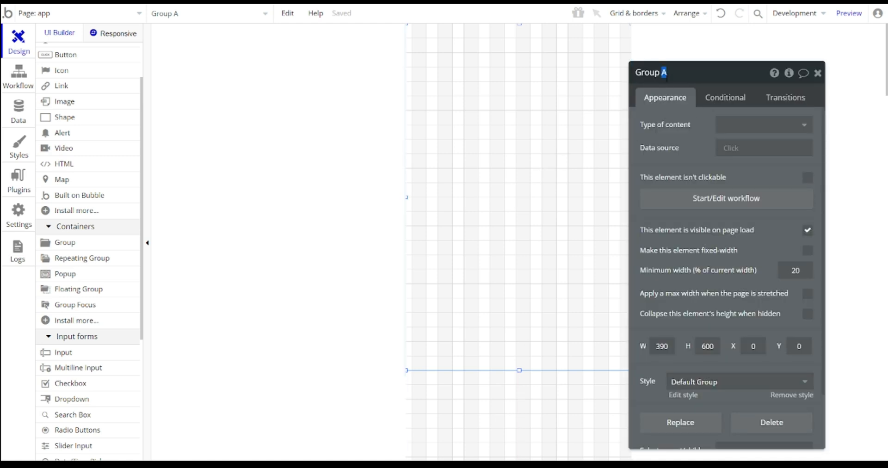
type("login")
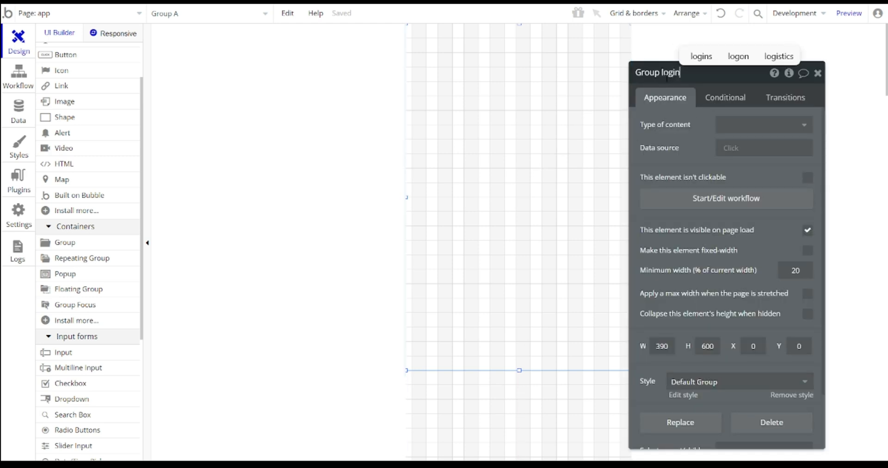
left_click(819, 74)
double_click(555, 144)
scroll(796, 307, "down", 1)
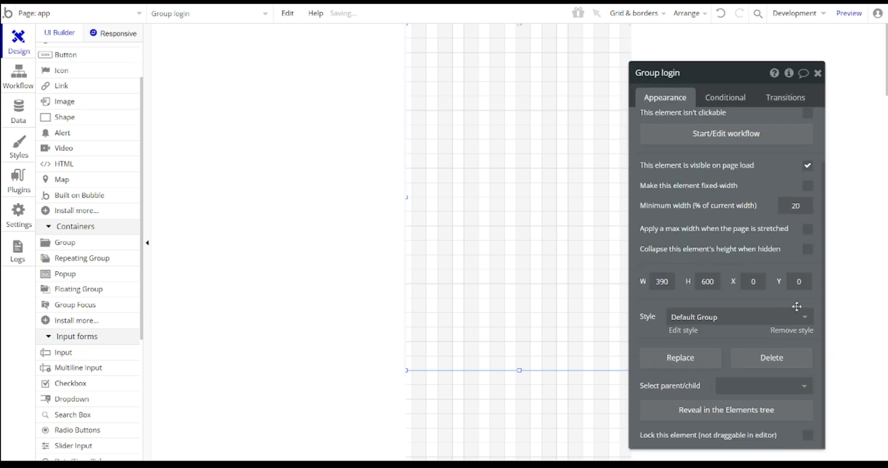
left_click(792, 330)
scroll(768, 259, "down", 2)
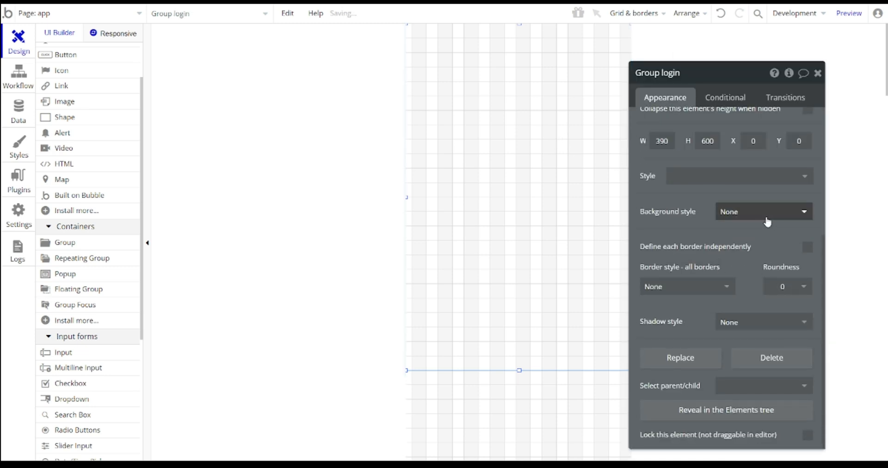
left_click(763, 214)
left_click(748, 248)
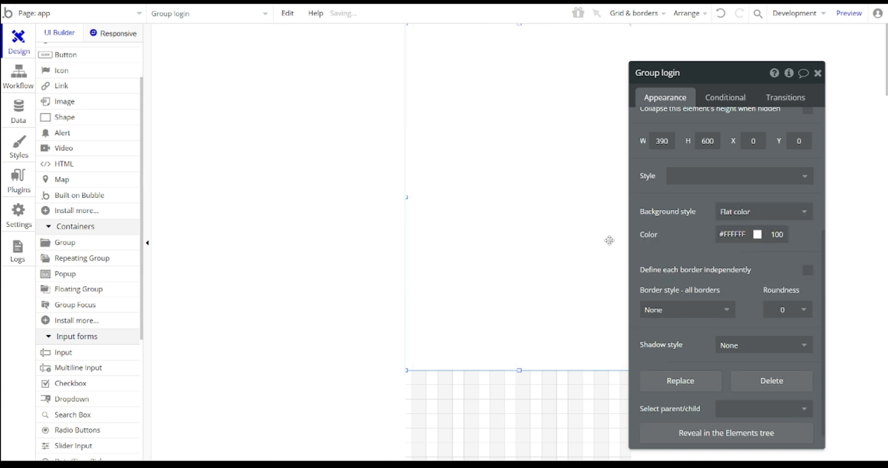
- Add a text element reading 'LogIn' at the top of the login group
left_click(818, 74)
scroll(73, 190, "up", 2)
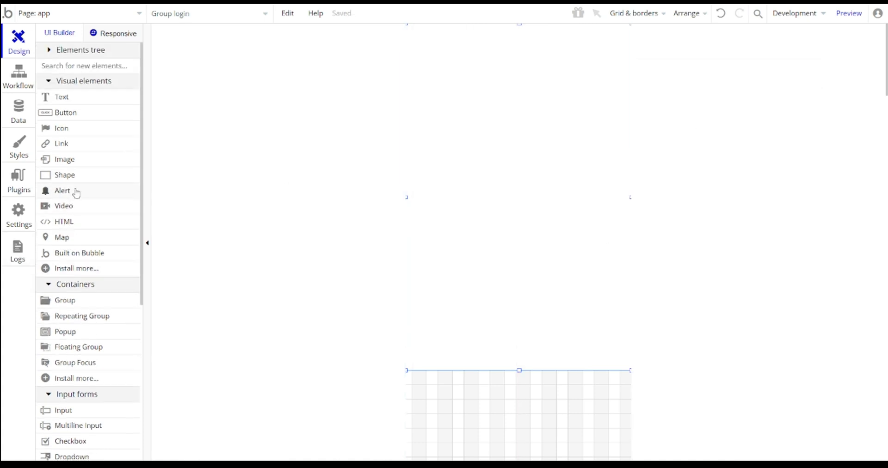
left_click(62, 97)
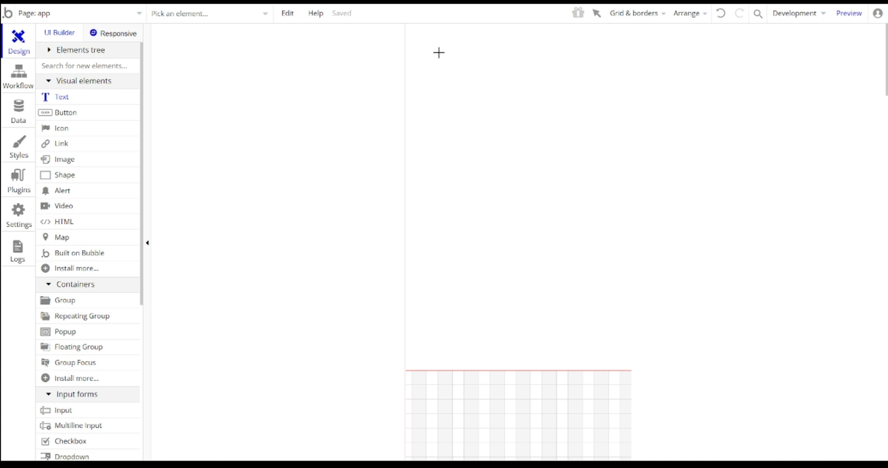
left_click_drag(479, 47, 598, 61)
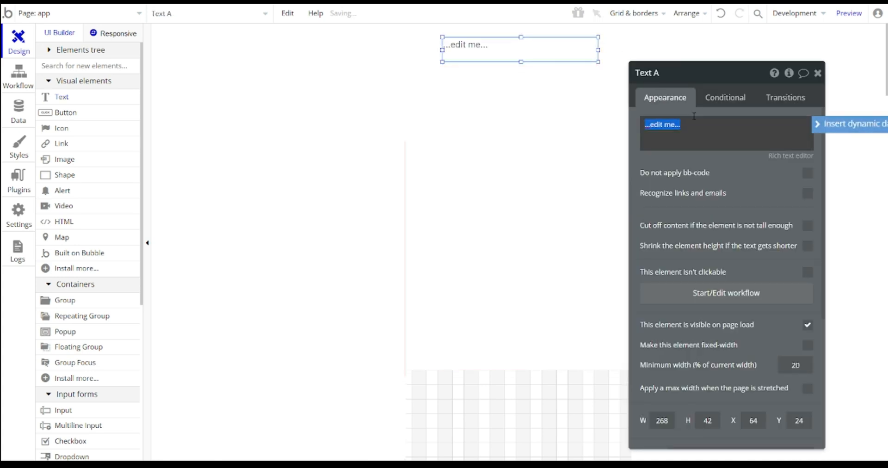
type("LogIn")
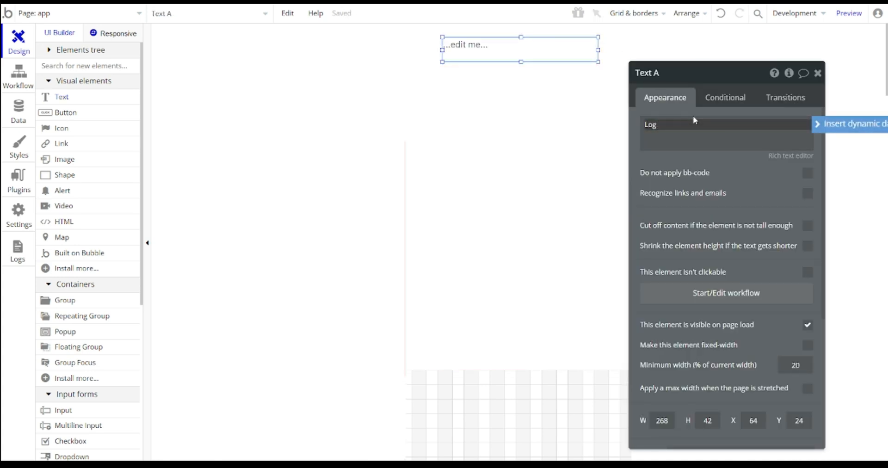
- Center-align the LogIn heading and enlarge its font size
scroll(753, 259, "down", 5)
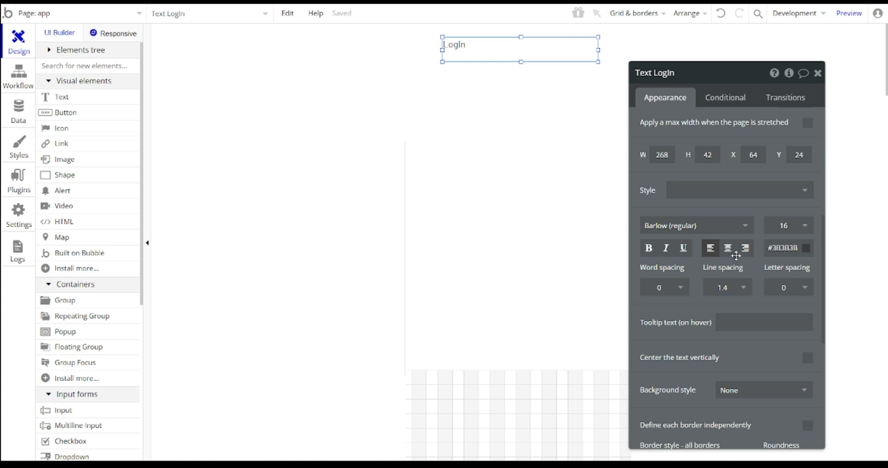
left_click(730, 251)
left_click(789, 226)
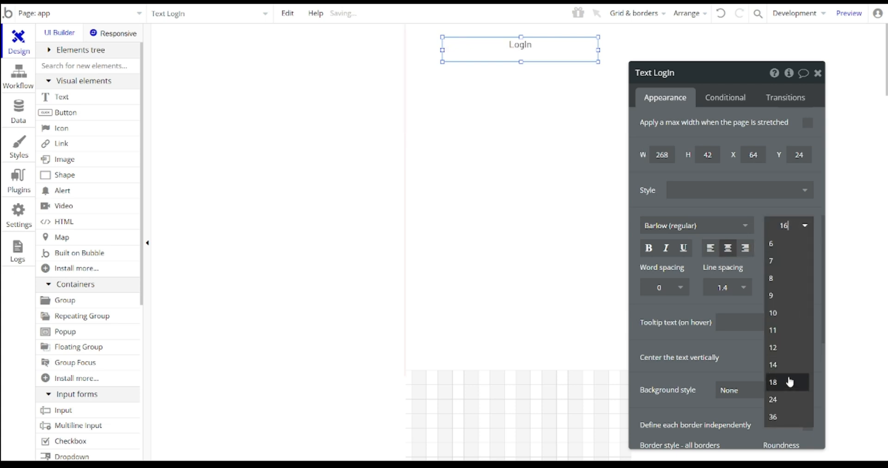
left_click(789, 401)
left_click(818, 73)
left_click(476, 85)
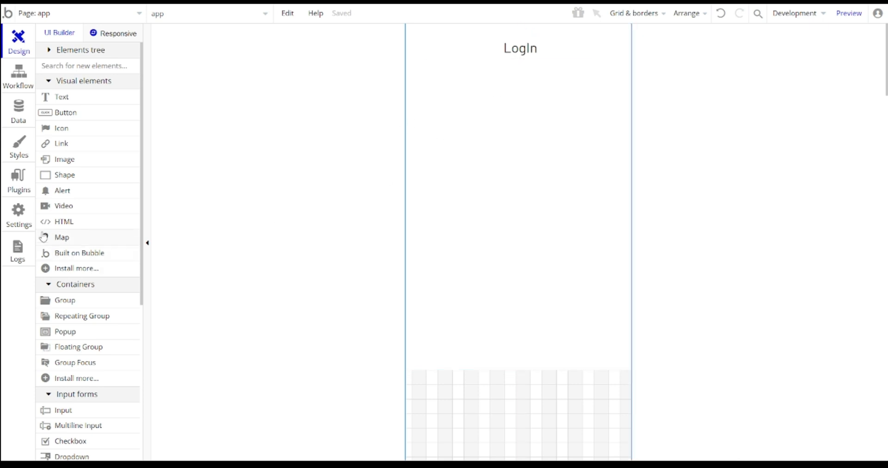
scroll(60, 268, "down", 2)
scroll(83, 273, "up", 2)
scroll(56, 245, "down", 2)
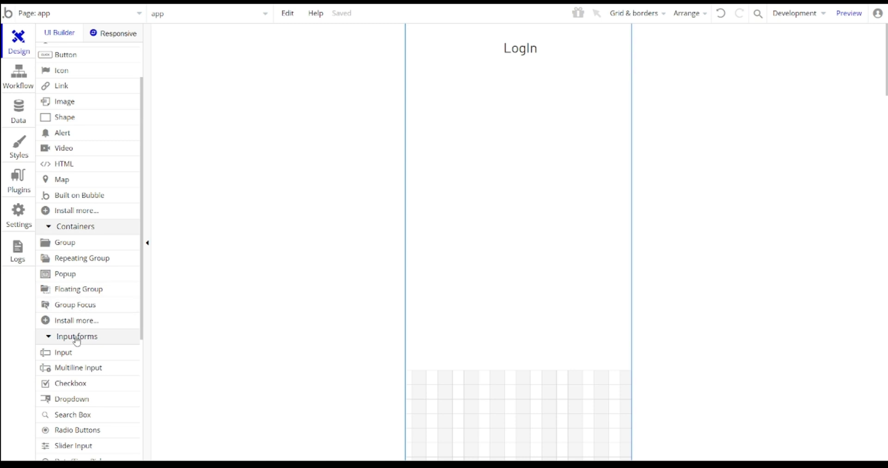
- Draw an input under the LogIn heading and place a duplicate directly below it
left_click(65, 353)
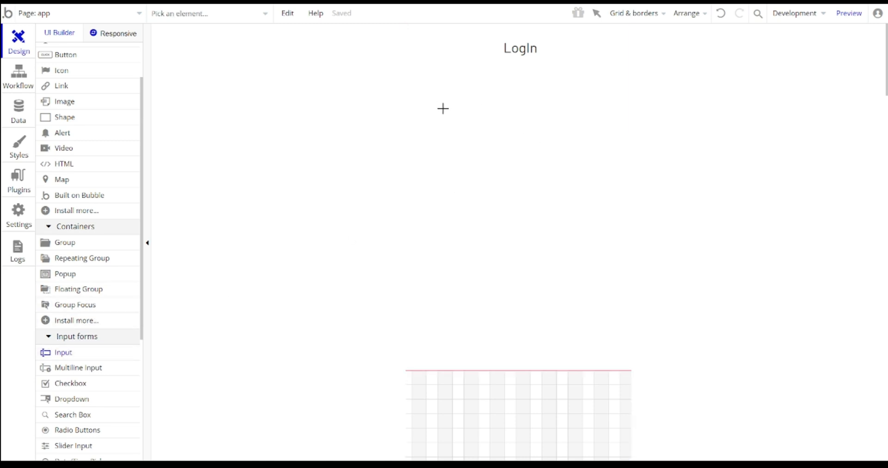
left_click_drag(425, 109, 613, 137)
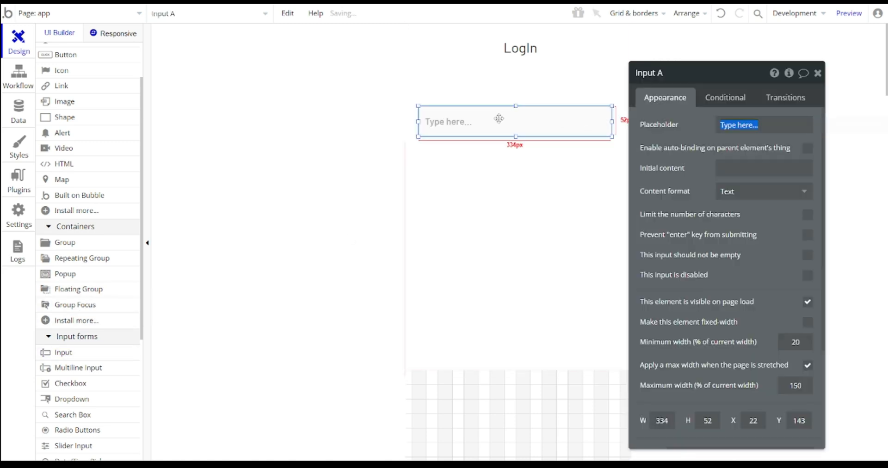
key("ctrl+v")
left_click_drag(512, 130, 509, 161)
left_click(515, 123)
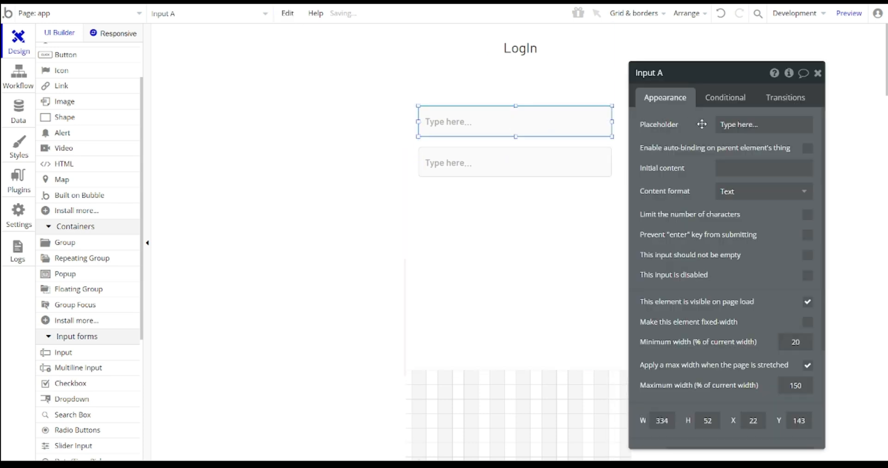
- Set placeholders 'email ID' and 'Password...' with Email and Password content formats
left_click(738, 125)
type("emailk")
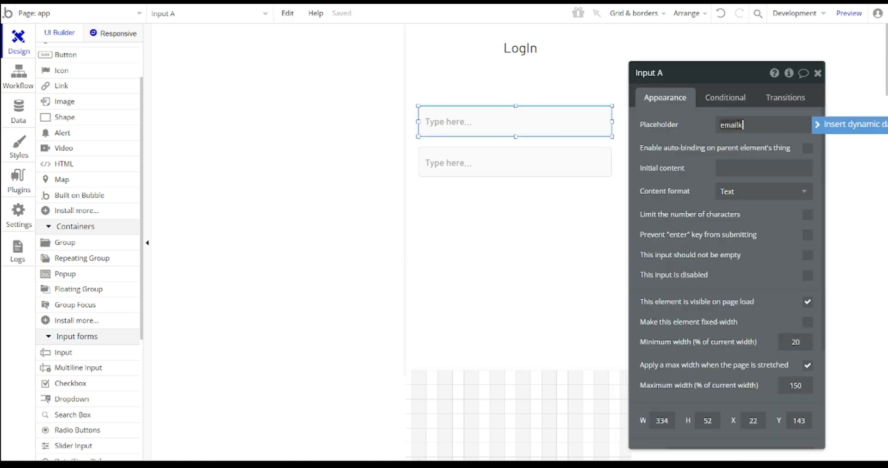
double_click(738, 126)
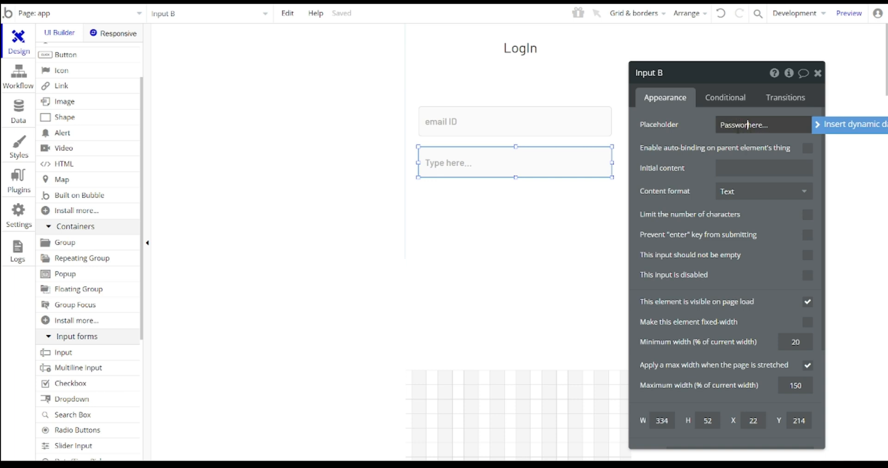
type("Password")
key("Delete")
key("Delete")
key("Delete")
key("Delete")
left_click(754, 191)
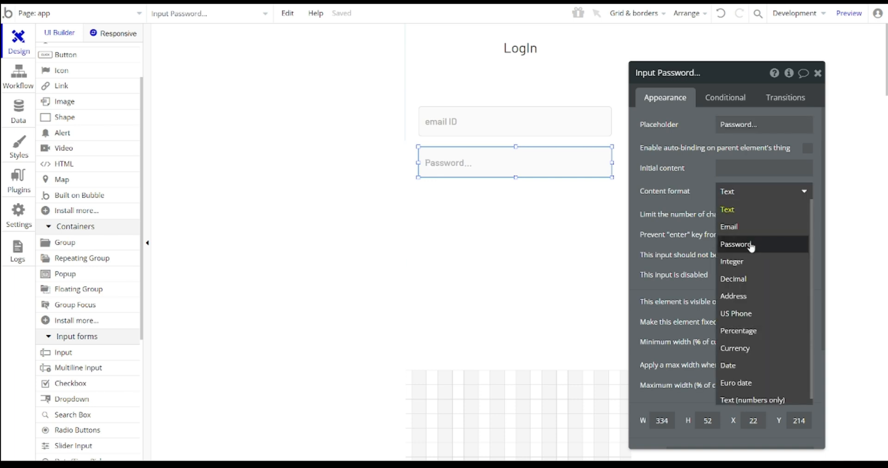
left_click(752, 248)
left_click(514, 126)
left_click(755, 200)
left_click(746, 224)
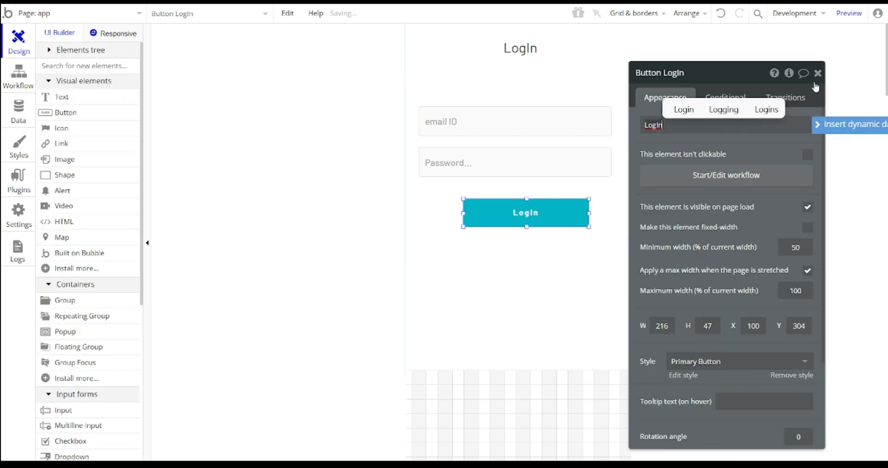
- Center the LogIn button horizontally on the page beneath the two inputs
left_click(819, 74)
right_click(550, 217)
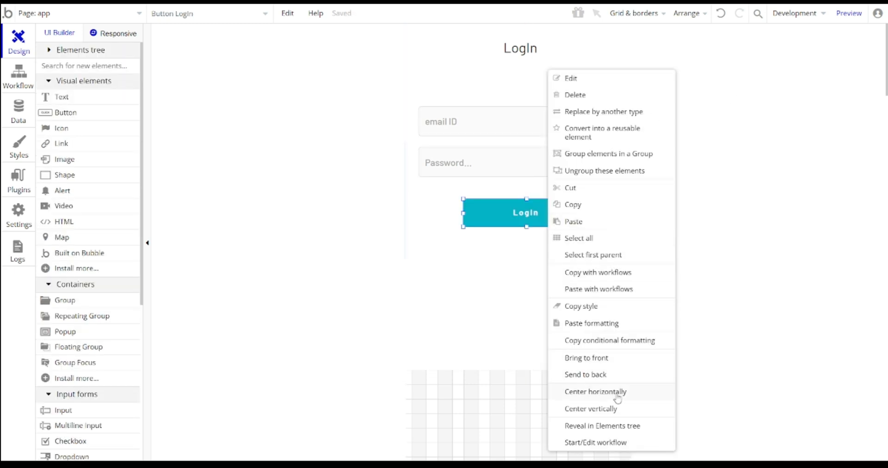
left_click(596, 392)
left_click(665, 218)
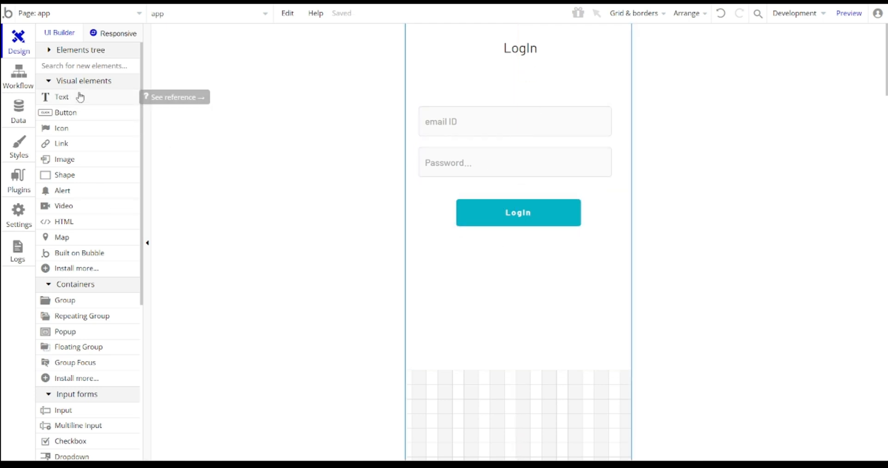
- Draw a text element reading 'SignUp' just under the LogIn button
left_click(70, 103)
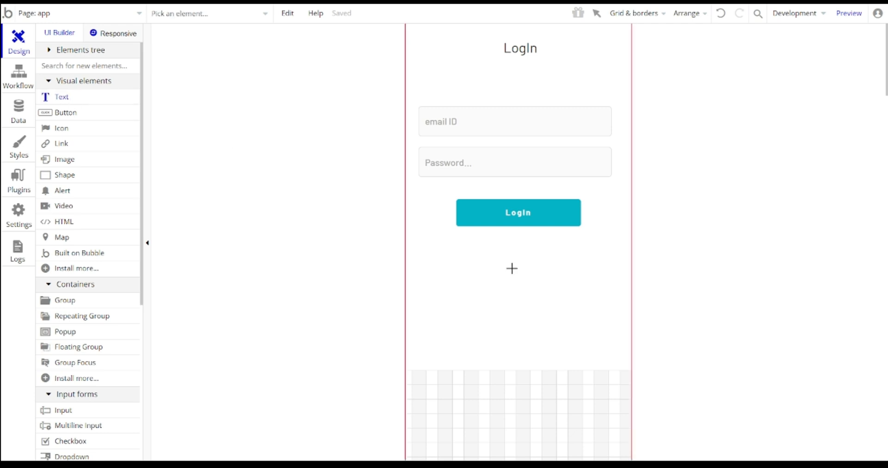
left_click_drag(472, 231, 569, 244)
type("SignUp")
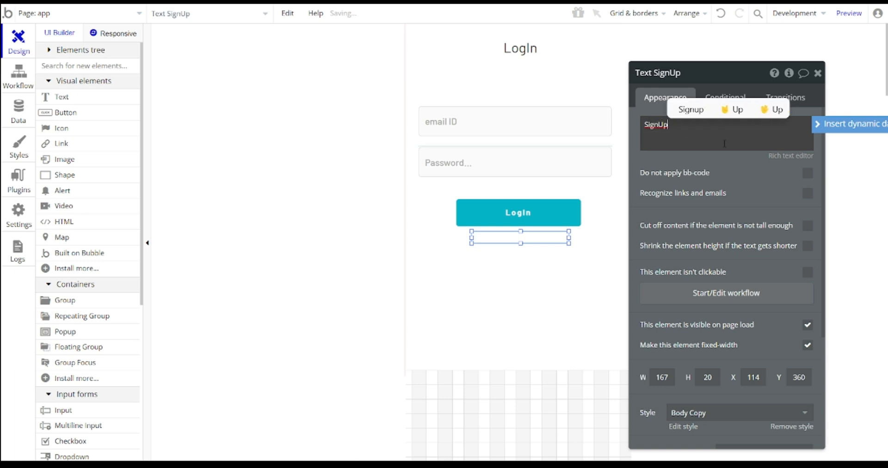
left_click(817, 74)
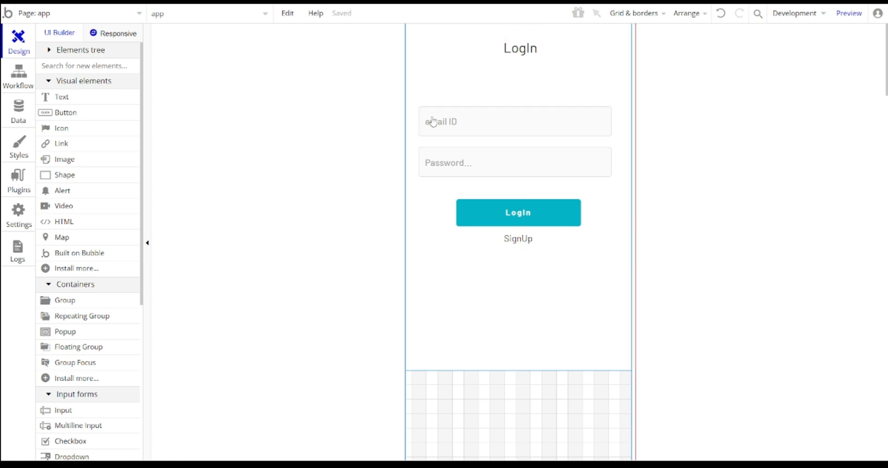
- Start a workflow on the LogIn button with a 'Log the user in' action
left_click(538, 217)
left_click(700, 183)
left_click(115, 159)
type("log")
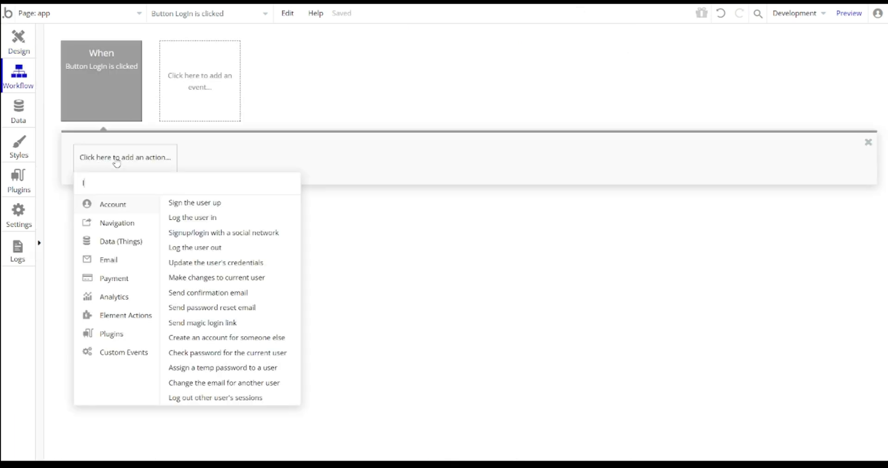
key("BackSpace")
type("g")
left_click(107, 202)
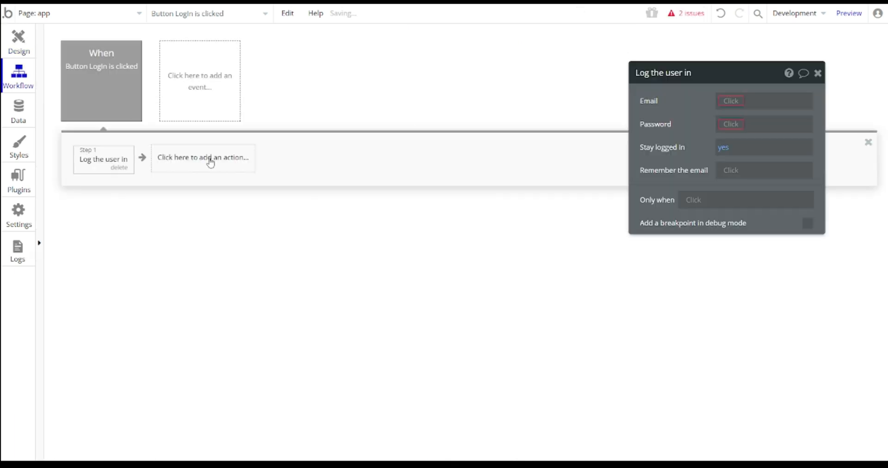
- Set the action's Email and Password to the email ID and password inputs' values
left_click(737, 101)
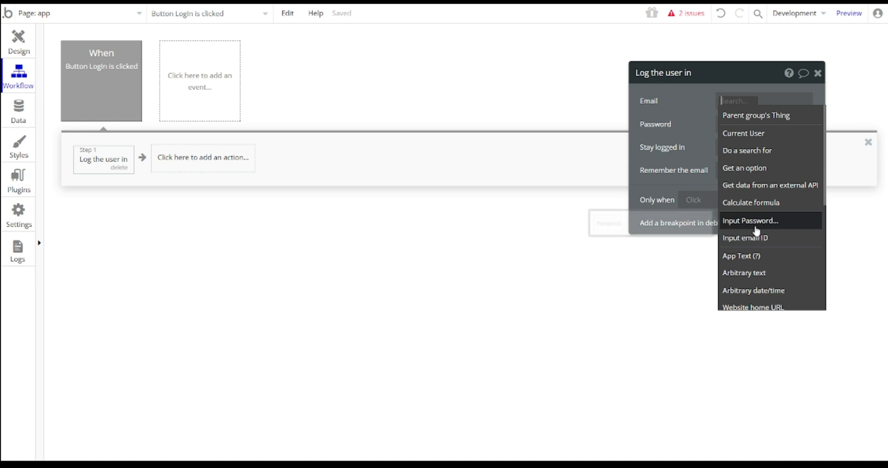
left_click(747, 235)
left_click(781, 115)
left_click(732, 124)
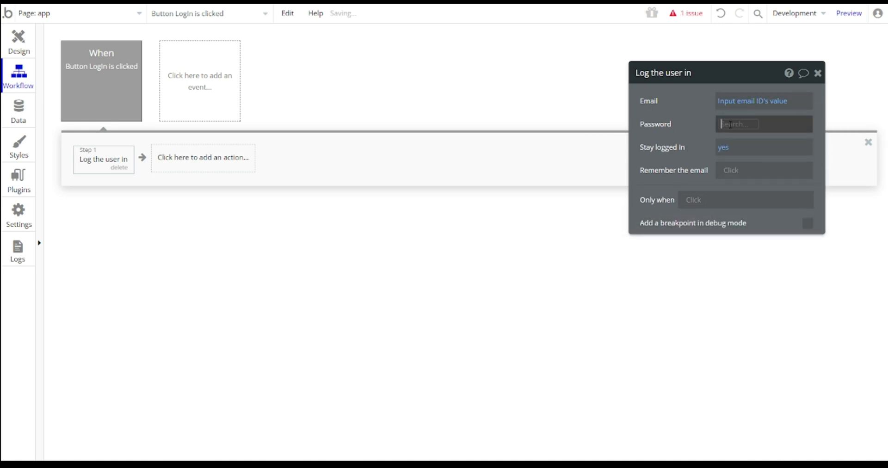
left_click(764, 245)
left_click(745, 149)
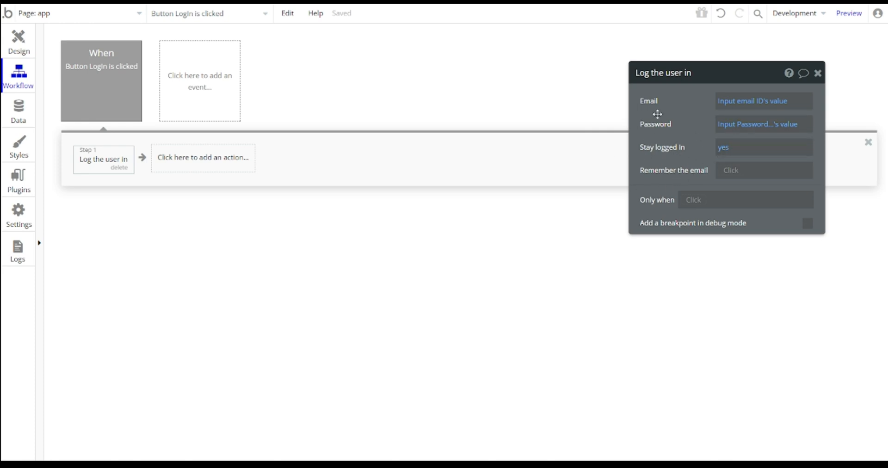
left_click(18, 40)
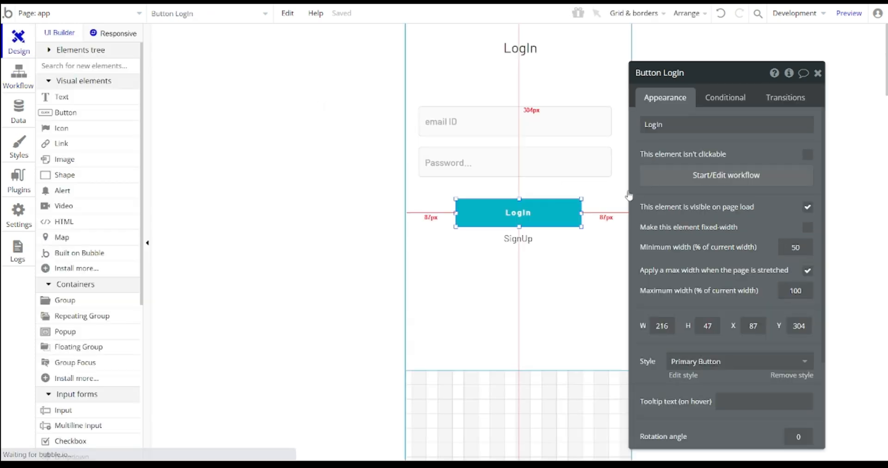
- Copy and paste Group login, moving the duplicate below the original
left_click(818, 74)
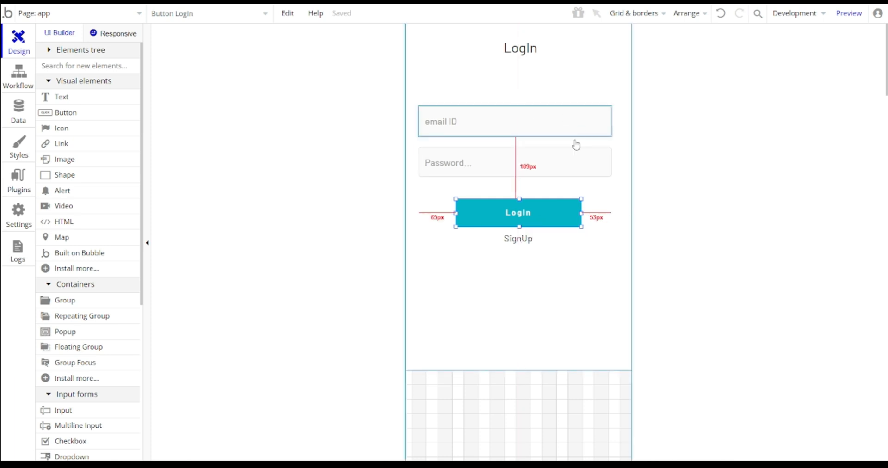
left_click(510, 246)
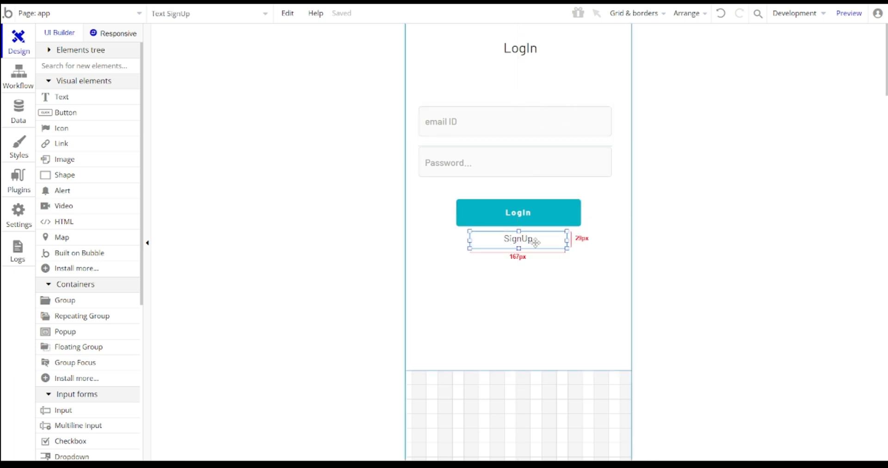
scroll(499, 237, "down", 3)
scroll(498, 237, "up", 3)
left_click(533, 340)
key("ctrl+c")
key("ctrl+v")
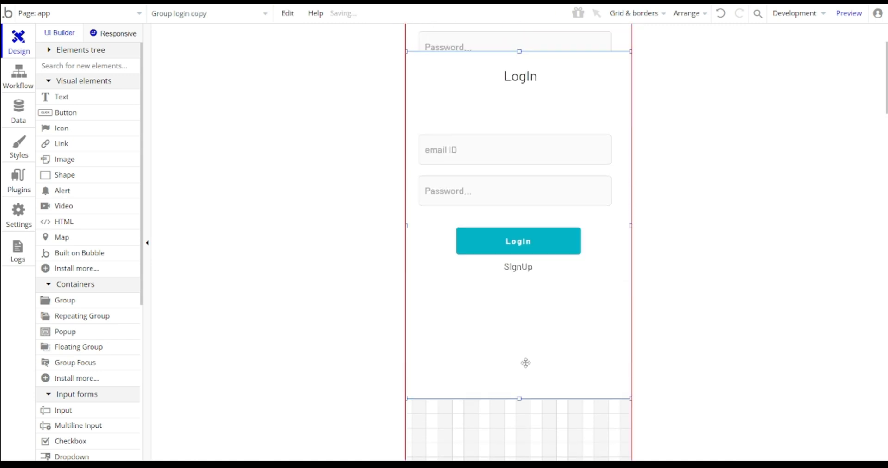
scroll(526, 345, "up", 3)
scroll(531, 278, "down", 4)
scroll(531, 329, "up", 1)
mouse_move(530, 333)
left_mouse_down()
mouse_move(529, 351)
mouse_move(530, 340)
left_mouse_up()
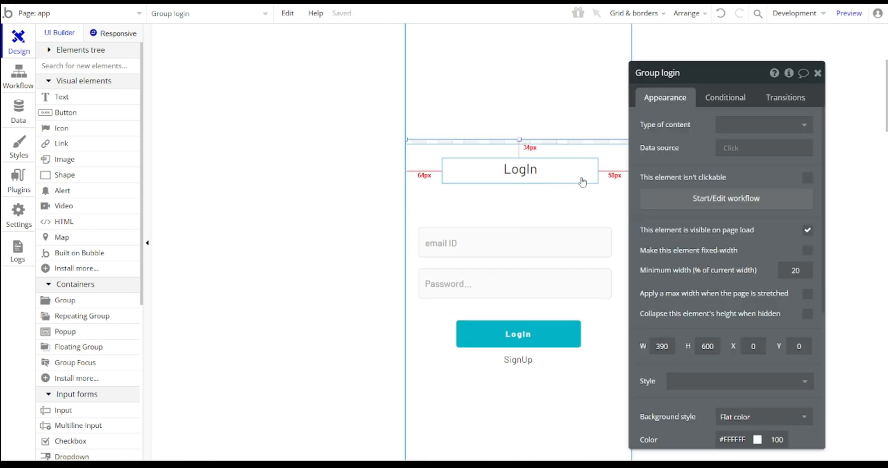
scroll(535, 141, "up", 3)
scroll(555, 152, "down", 5)
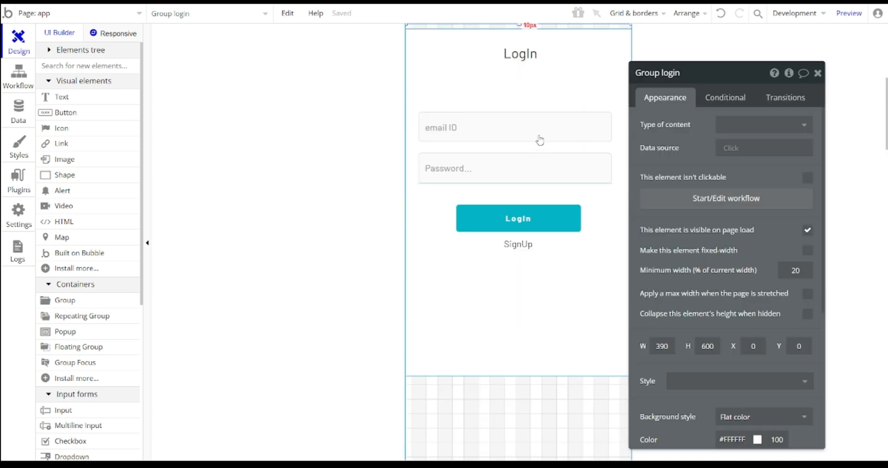
- Set the duplicated group's Y position to 600
left_click(549, 83)
type("600")
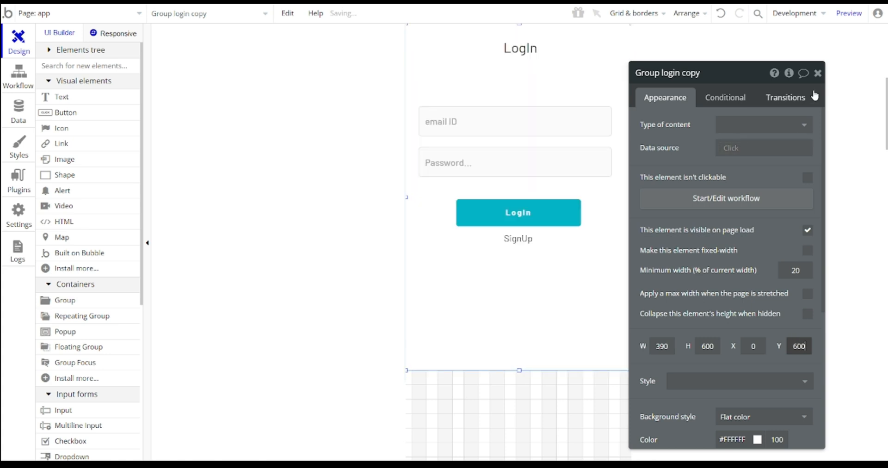
right_click(818, 74)
scroll(572, 167, "up", 3)
left_click(702, 204)
scroll(571, 199, "down", 3)
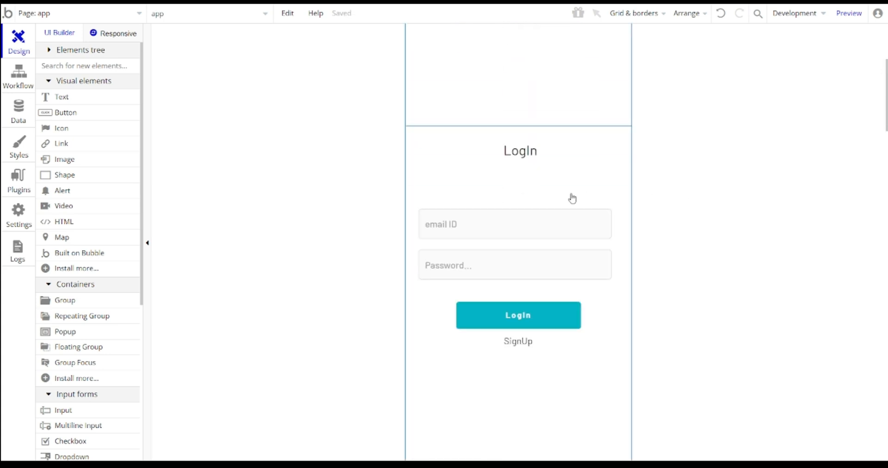
- Change the copy's heading to 'SignUp' and rename the group Group SignUp
double_click(522, 113)
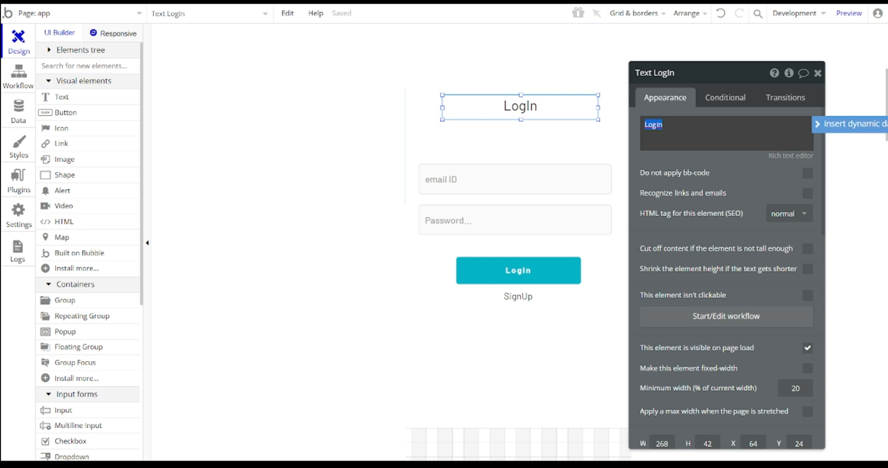
type("SignUp")
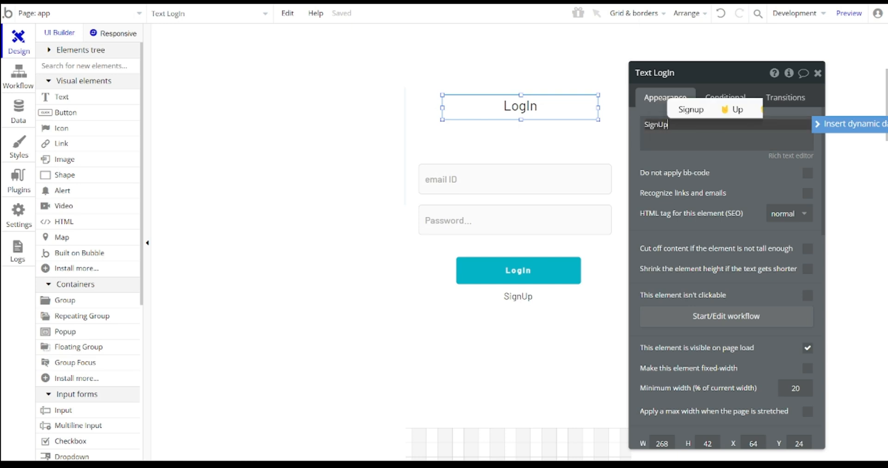
scroll(532, 271, "up", 3)
left_click(532, 270)
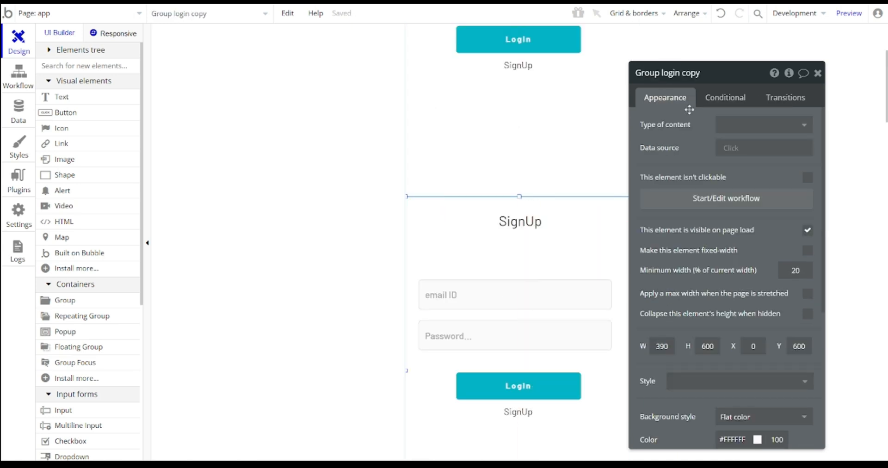
double_click(671, 72)
type("Signup")
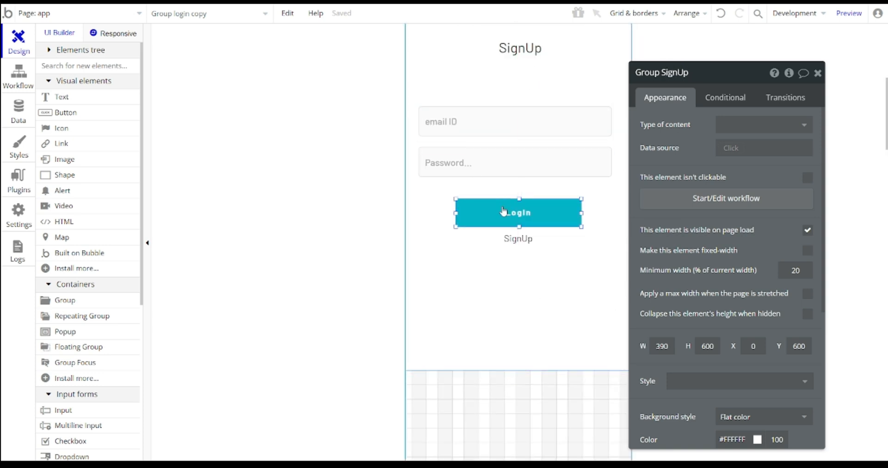
- In the sign-up group, relabel the button 'Signup' and the link text 'Login'
left_click(498, 202)
type("Signup")
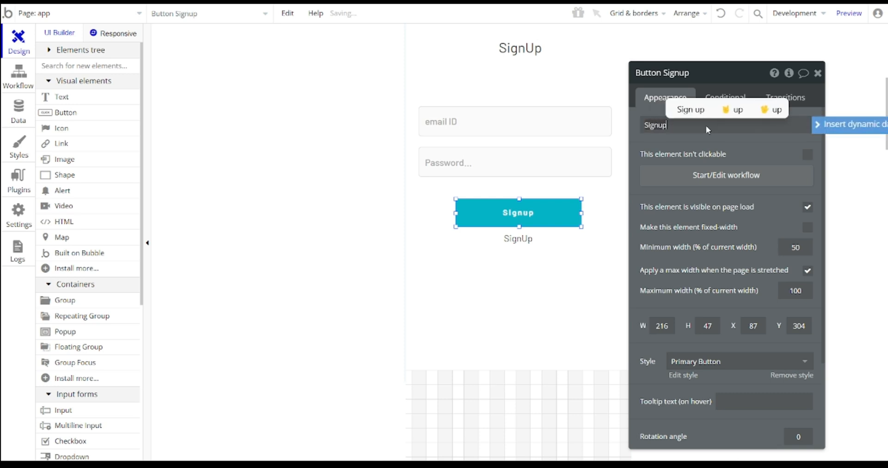
left_click(518, 239)
type("Login")
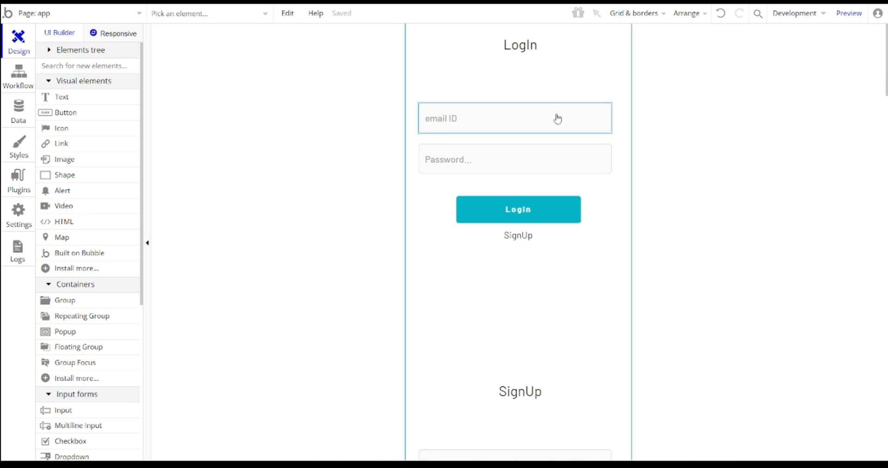
scroll(557, 119, "up", 1)
scroll(526, 105, "down", 2)
scroll(526, 105, "up", 2)
scroll(549, 99, "down", 5)
scroll(594, 138, "up", 4)
scroll(578, 121, "down", 6)
scroll(535, 287, "up", 6)
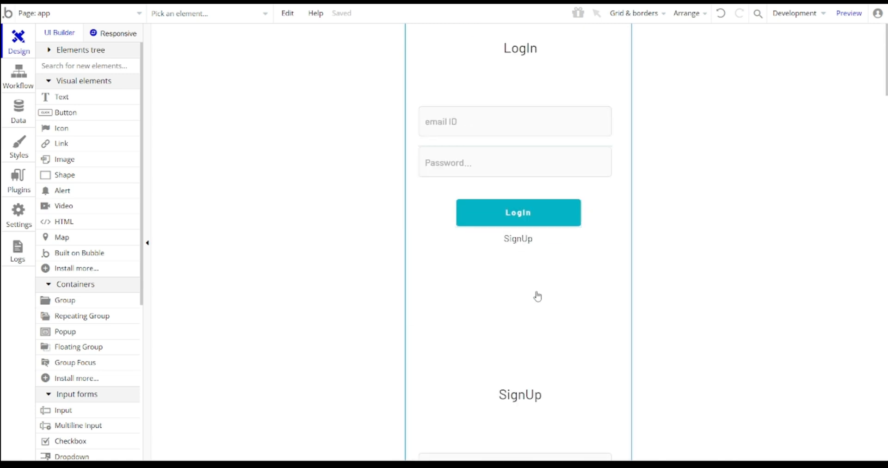
- Uncheck 'visible on page load' for both Group login and Group SignUp
double_click(536, 292)
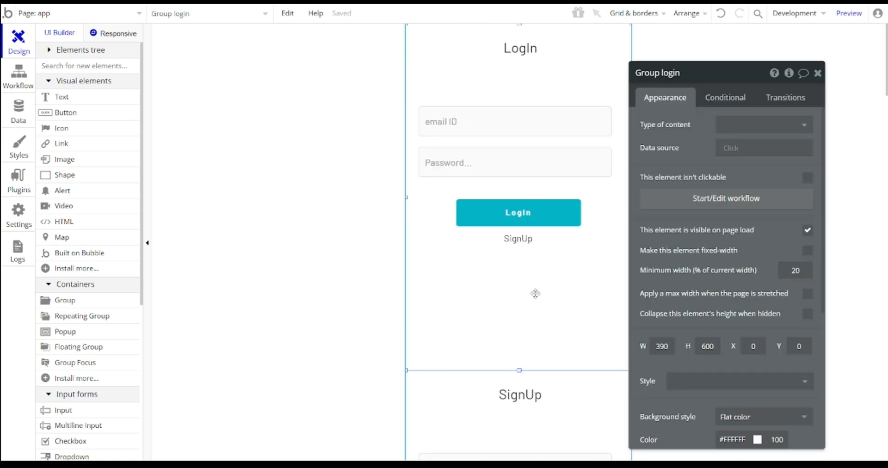
left_click(805, 231)
scroll(565, 257, "down", 5)
left_click(576, 337)
left_click(816, 228)
scroll(550, 195, "up", 7)
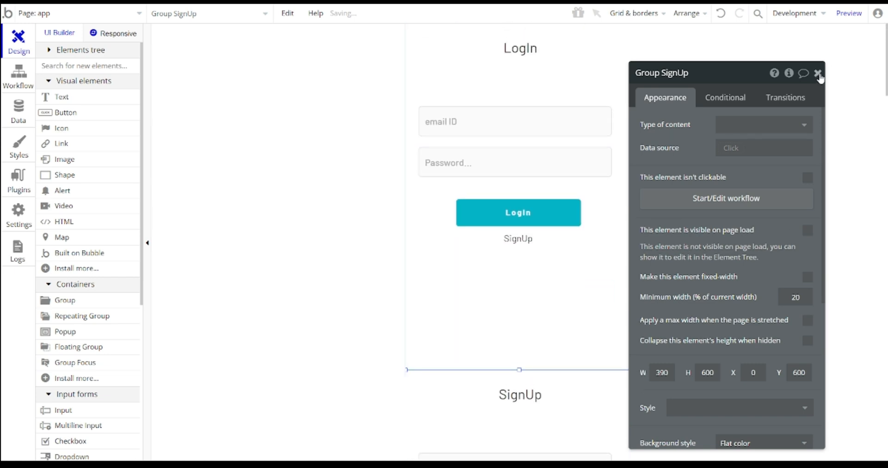
left_click(818, 74)
double_click(536, 250)
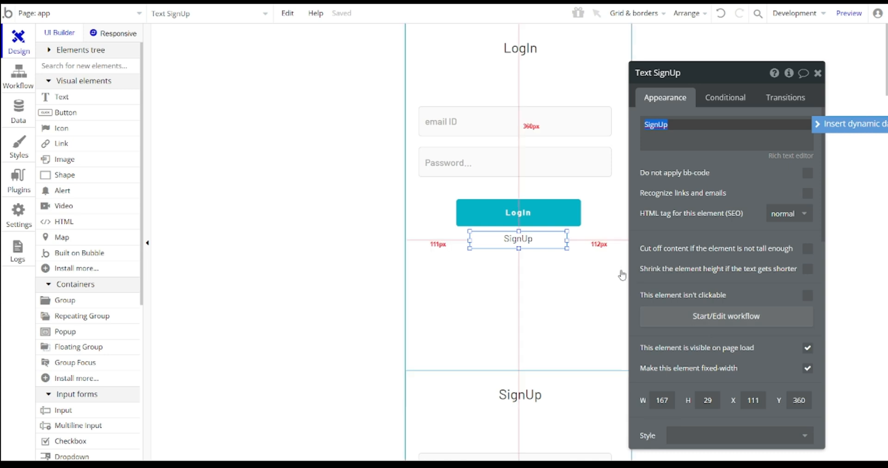
scroll(622, 275, "down", 5)
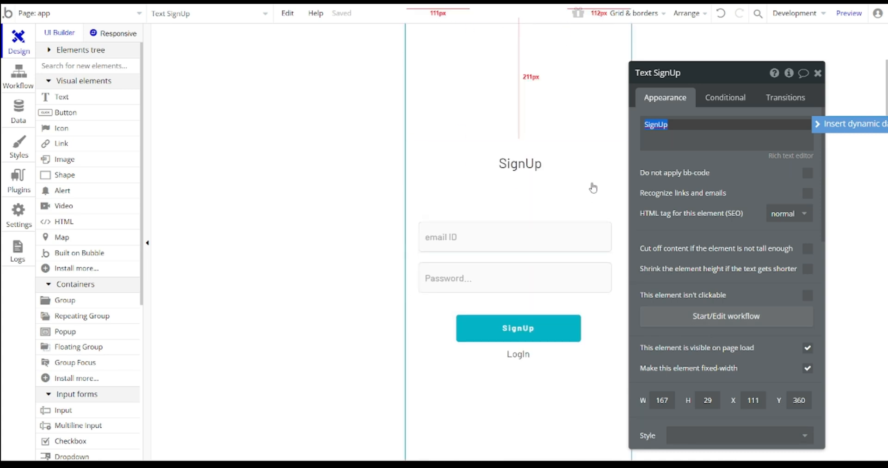
left_click(593, 188)
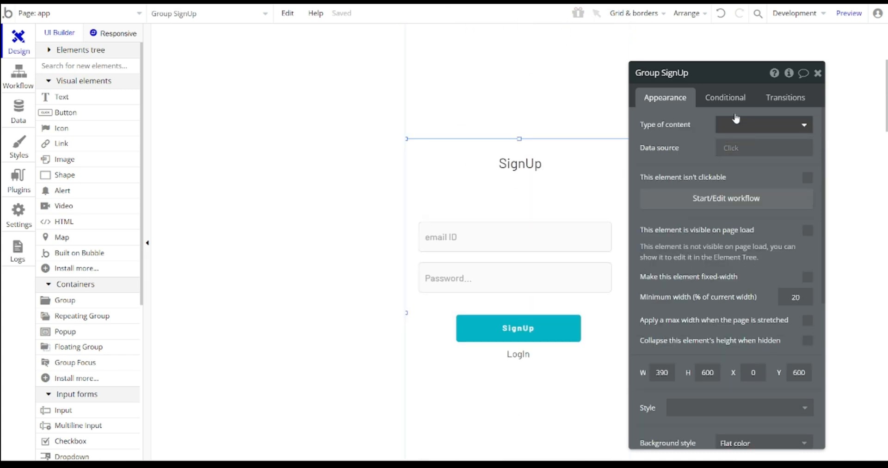
- Add a condition on Group SignUp that reads the 'key' parameter from the page URL
left_click(718, 103)
left_click(707, 131)
left_click(678, 135)
type("get")
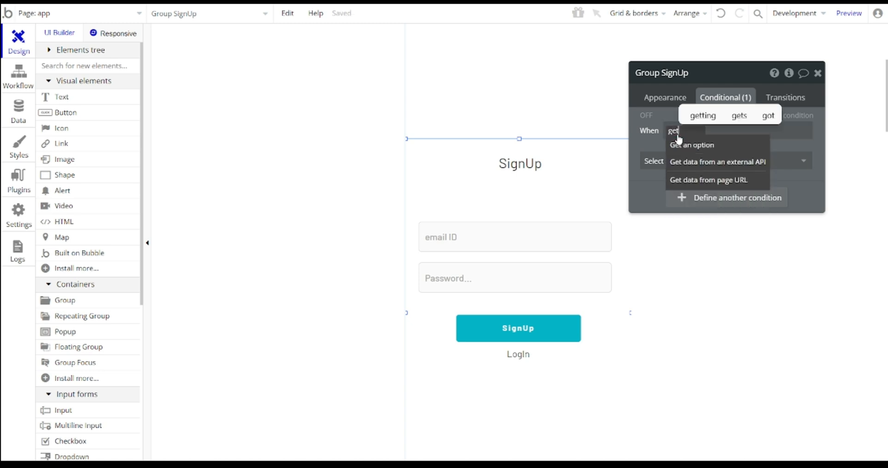
left_click(684, 180)
left_click(561, 124)
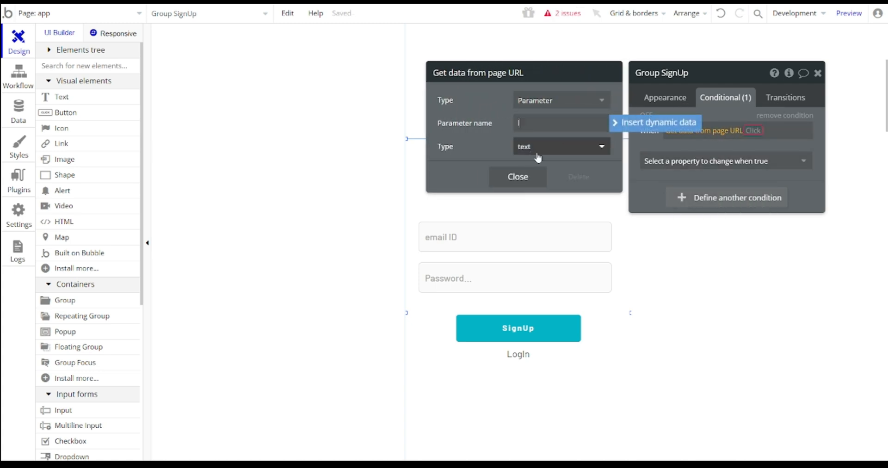
type("ley")
key("Home")
key("Delete")
type("k")
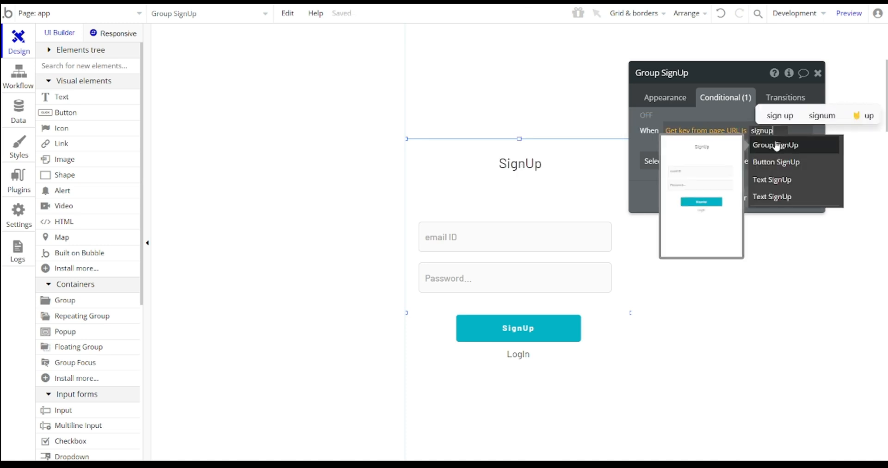
- Make the group visible when the URL key is signup
left_click(688, 171)
left_click(689, 169)
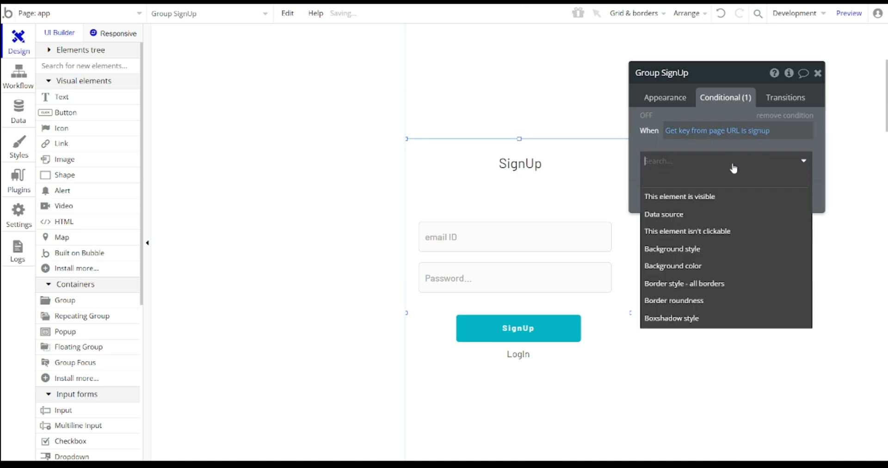
left_click(716, 201)
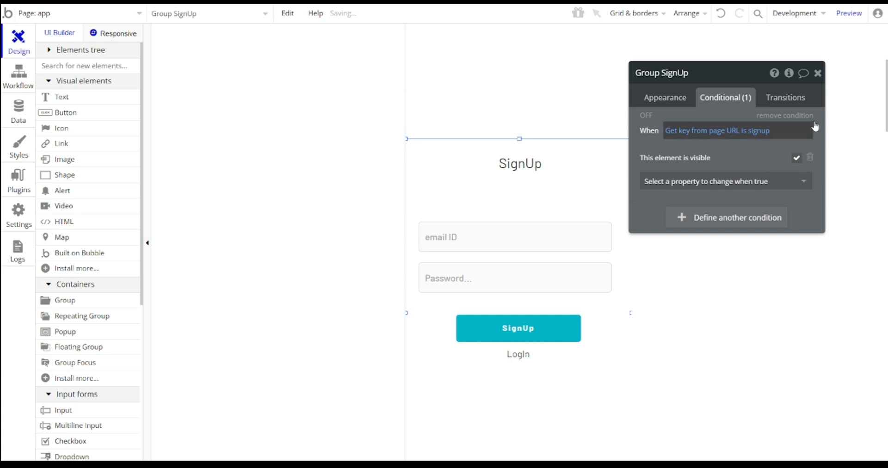
scroll(546, 213, "down", 3)
scroll(509, 192, "up", 8)
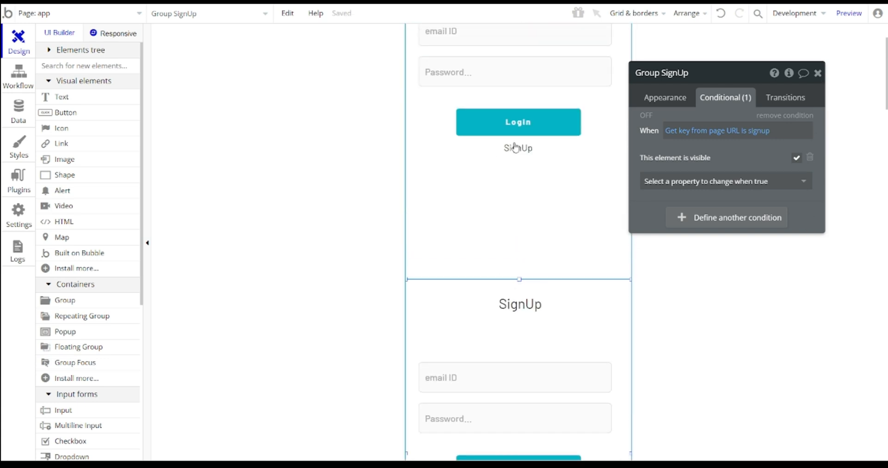
- Close Group SignUp's properties and open Group login's properties
scroll(421, 304, "down", 7)
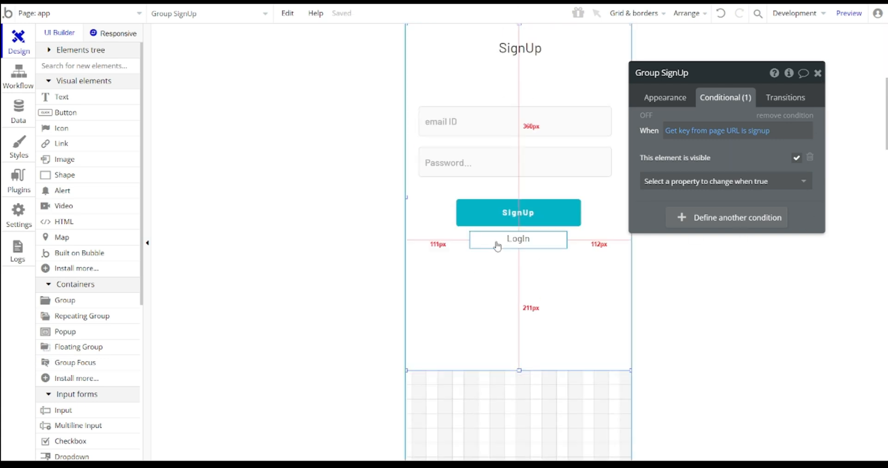
scroll(519, 192, "up", 4)
left_click(814, 79)
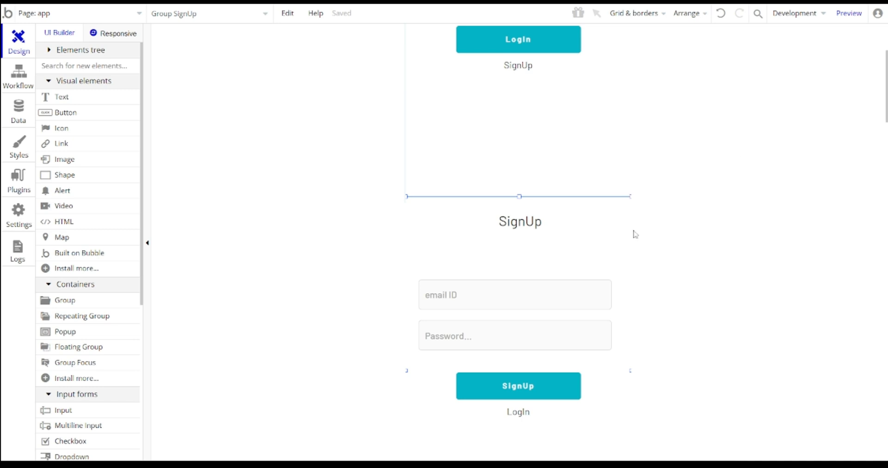
scroll(531, 281, "down", 3)
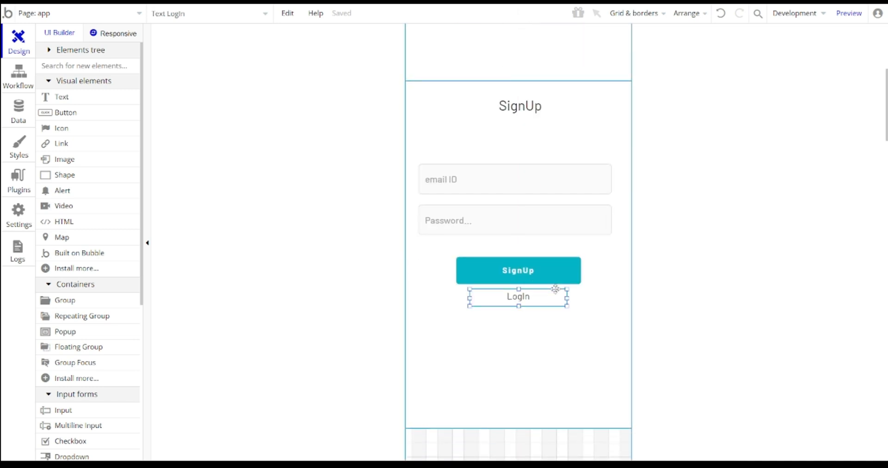
double_click(520, 298)
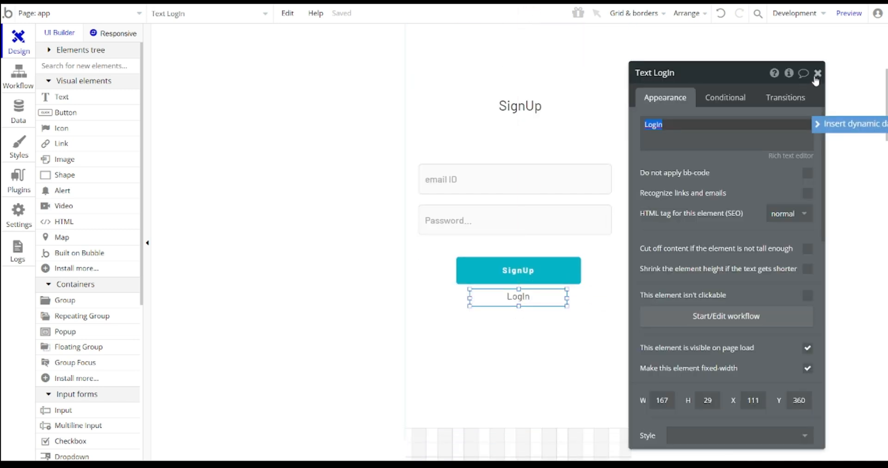
left_click(818, 72)
scroll(536, 174, "up", 7)
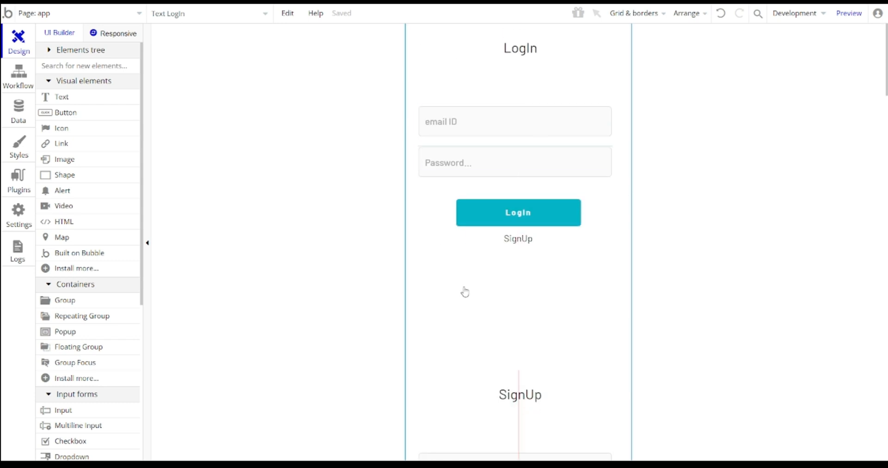
double_click(465, 291)
- Add a new visibility condition to Group login and begin its expression
left_click(720, 99)
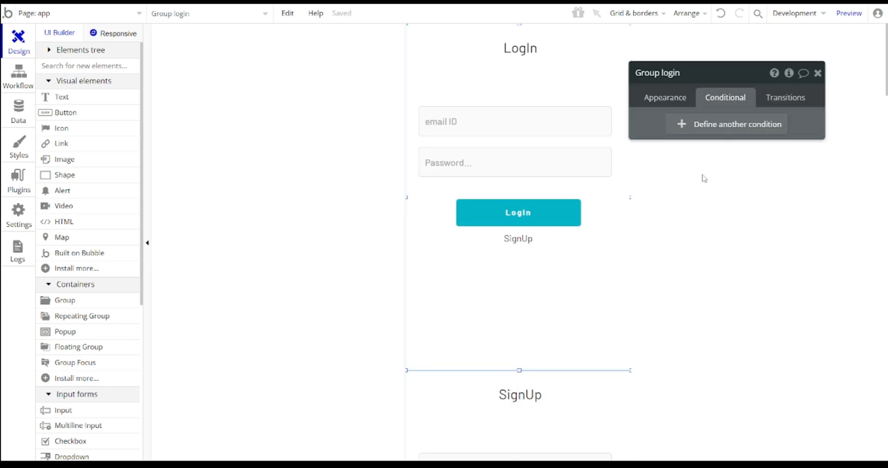
left_click(728, 130)
left_click(673, 132)
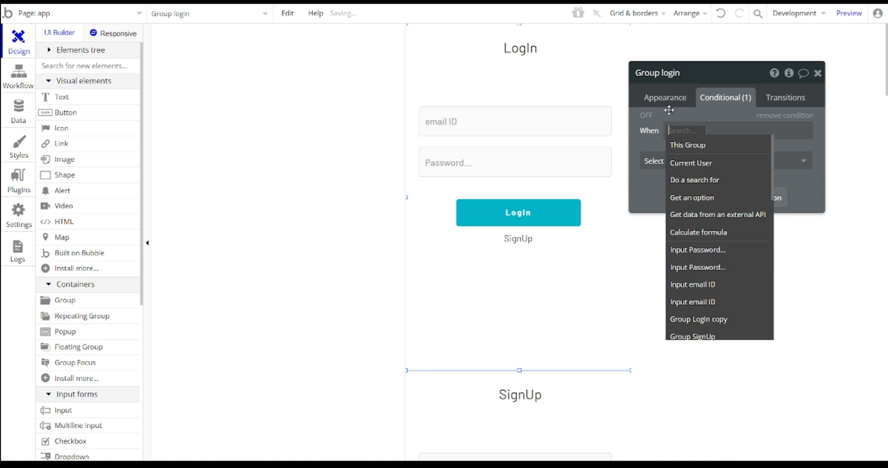
scroll(701, 232, "down", 6)
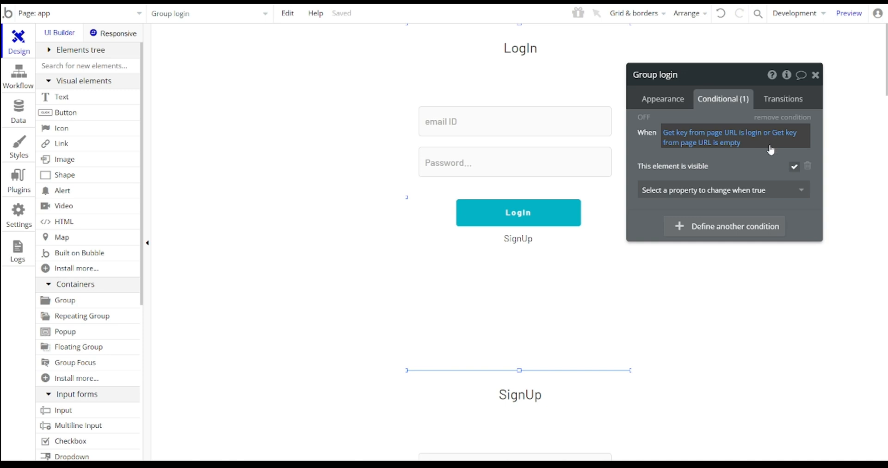
- Start a workflow for the LogIn text with a Go to page action as step 1
left_click(816, 75)
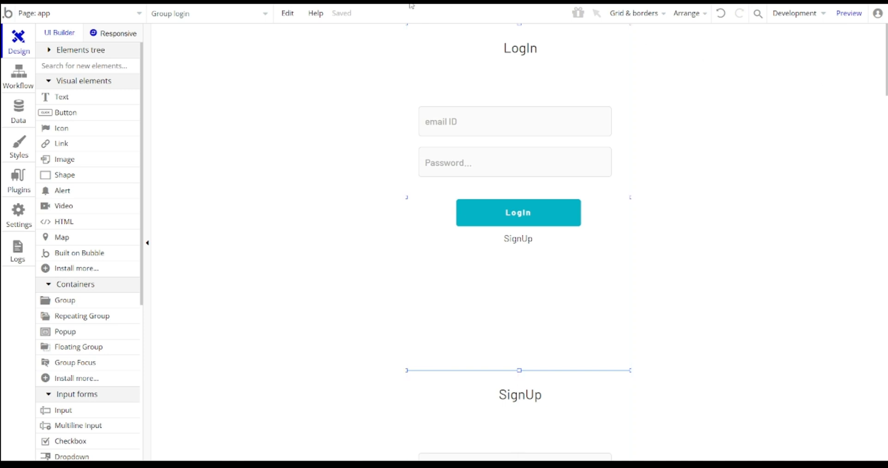
scroll(555, 173, "down", 3)
scroll(554, 173, "up", 3)
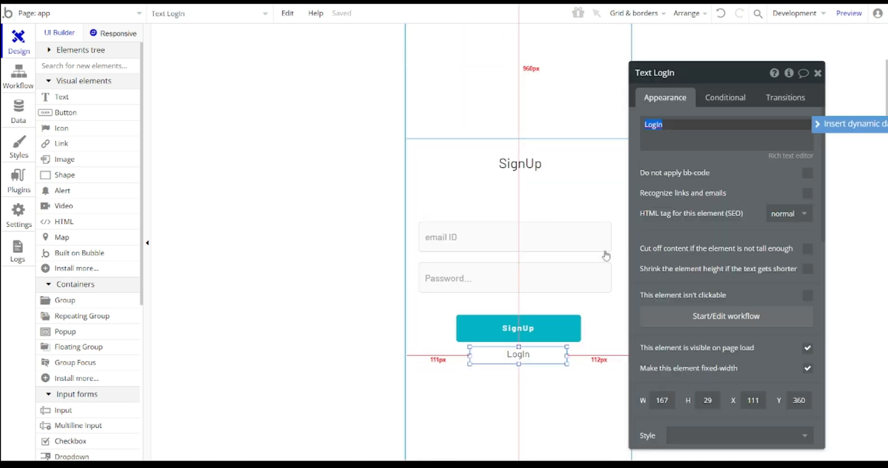
scroll(606, 256, "down", 3)
scroll(490, 123, "up", 2)
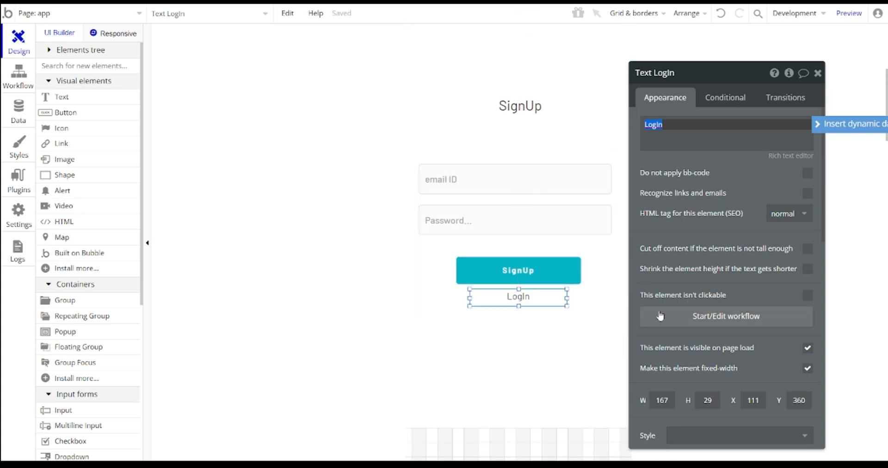
left_click(731, 321)
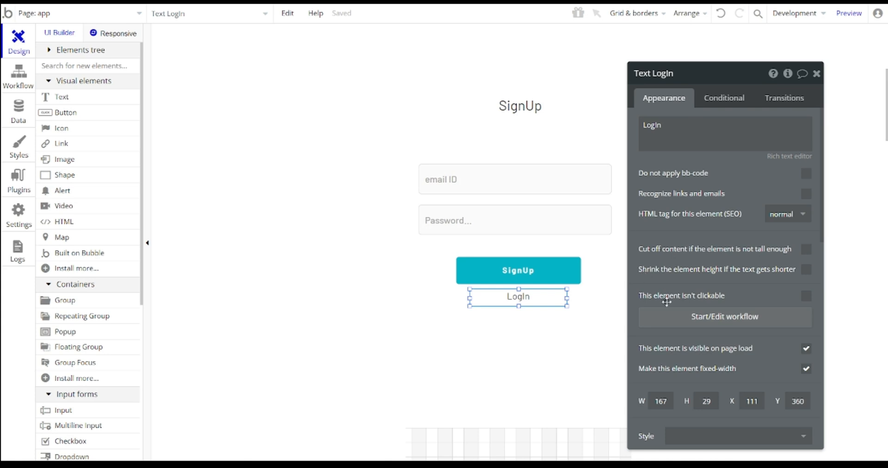
left_click(167, 158)
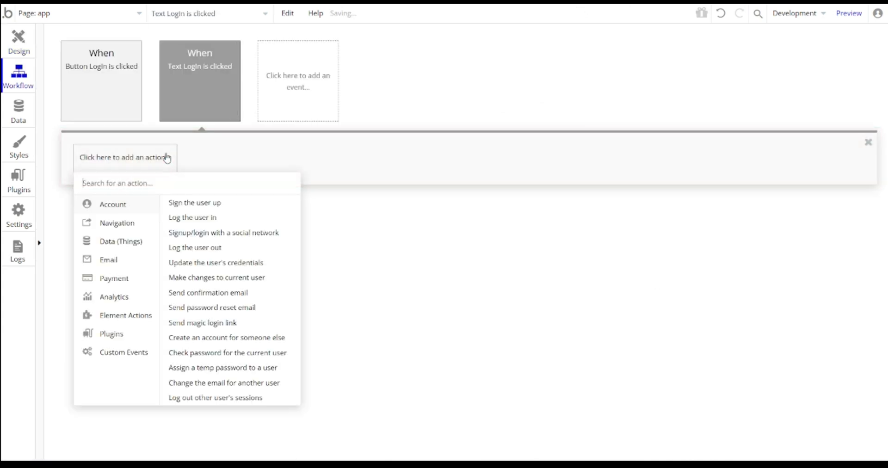
type("go")
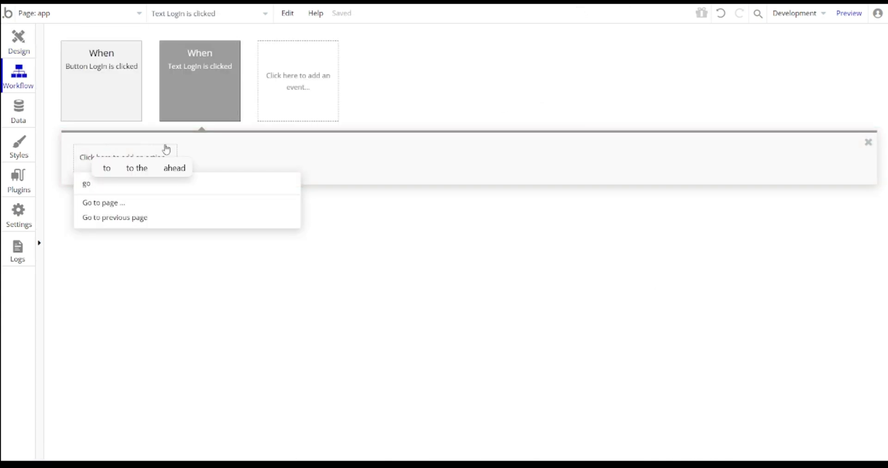
key("Return")
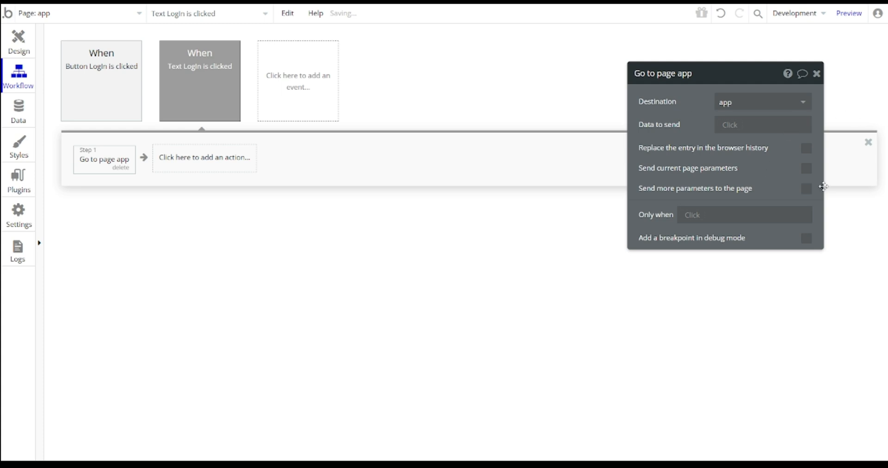
- Have the Go to page app step send URL parameter key with value login
left_click(129, 80)
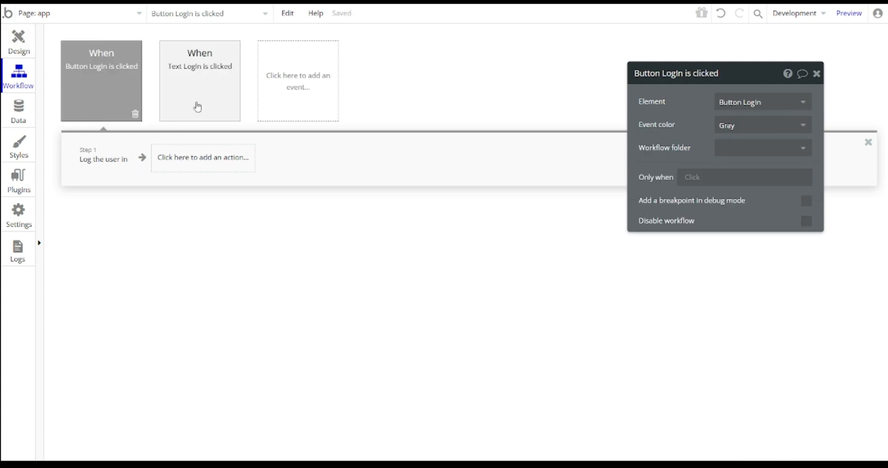
left_click(200, 84)
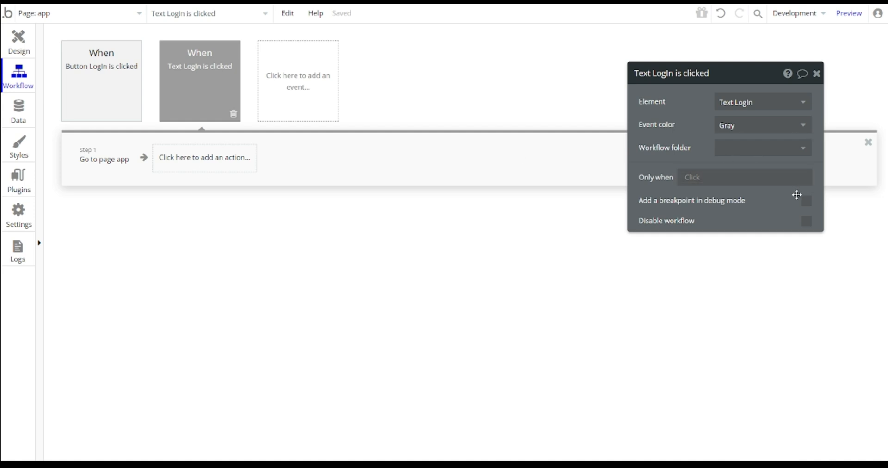
left_click(105, 159)
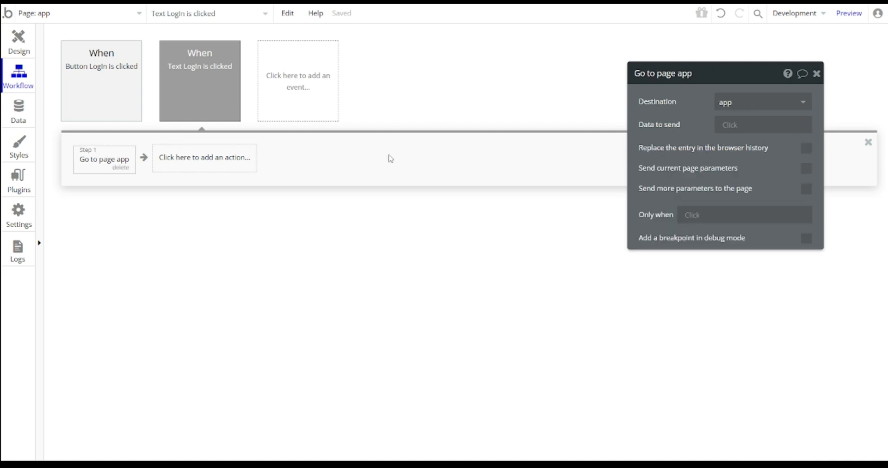
left_click(807, 189)
left_click(671, 214)
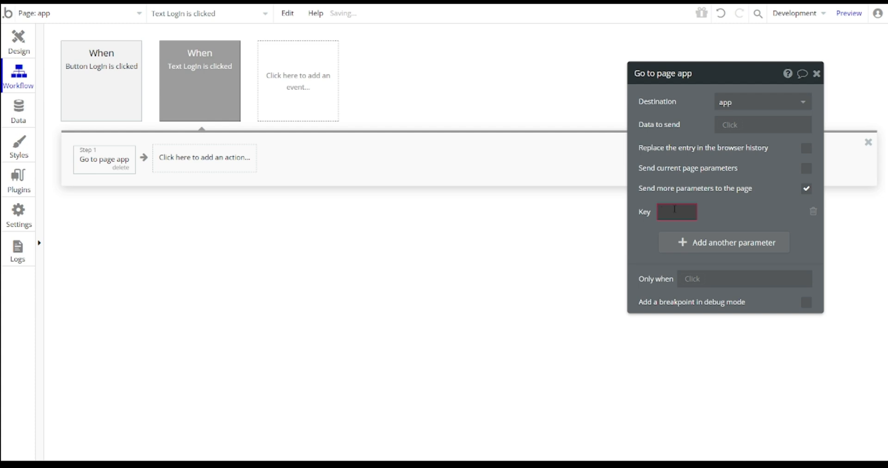
type("key")
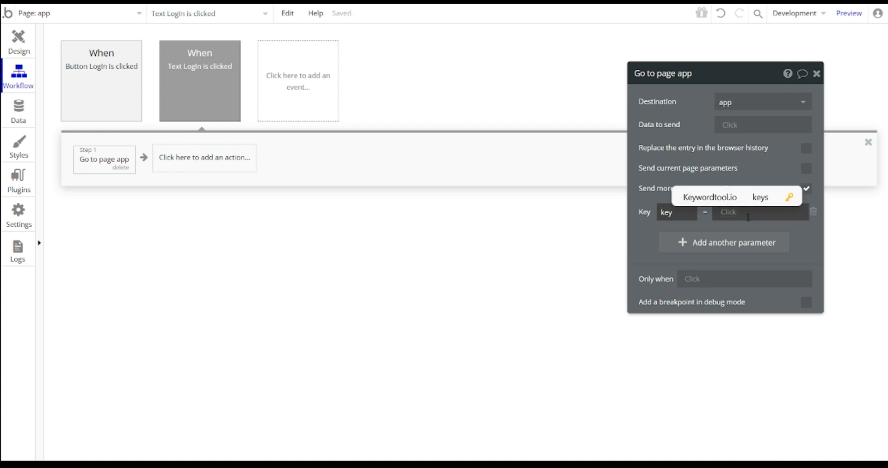
left_click(746, 213)
type("loginn")
key("BackSpace")
left_click(728, 224)
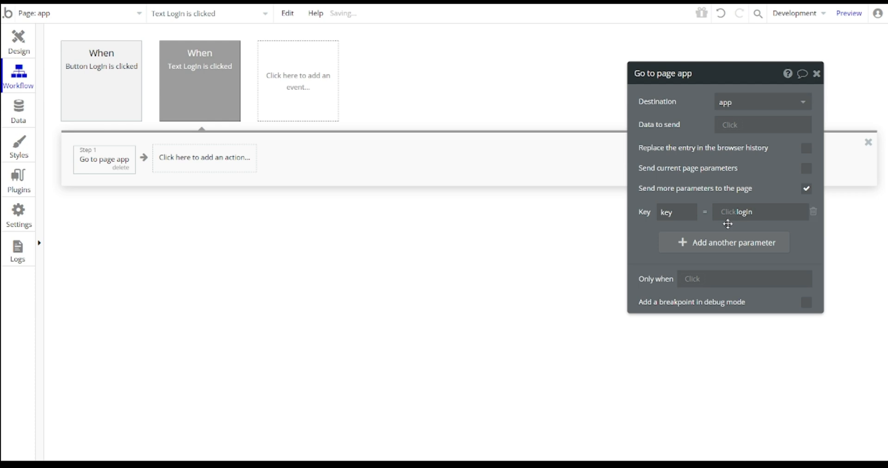
left_click(4, 43)
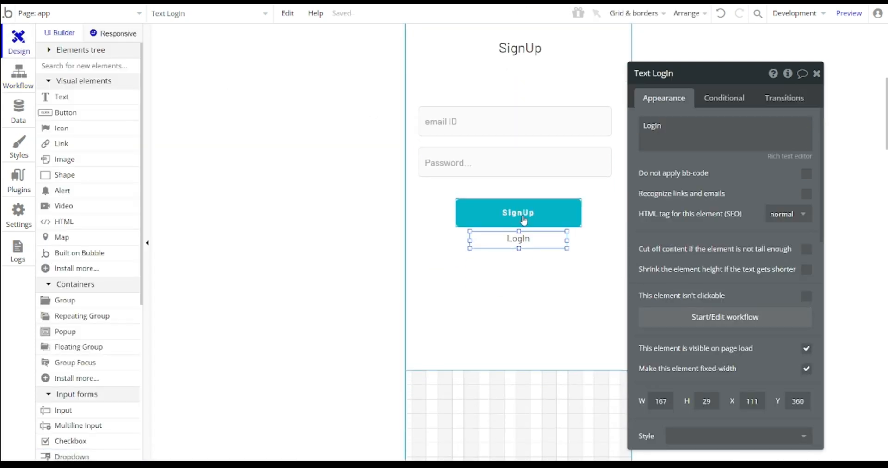
- Add a 'Sign the user up' action to the SignUp button's workflow
left_click(524, 221)
left_click(705, 178)
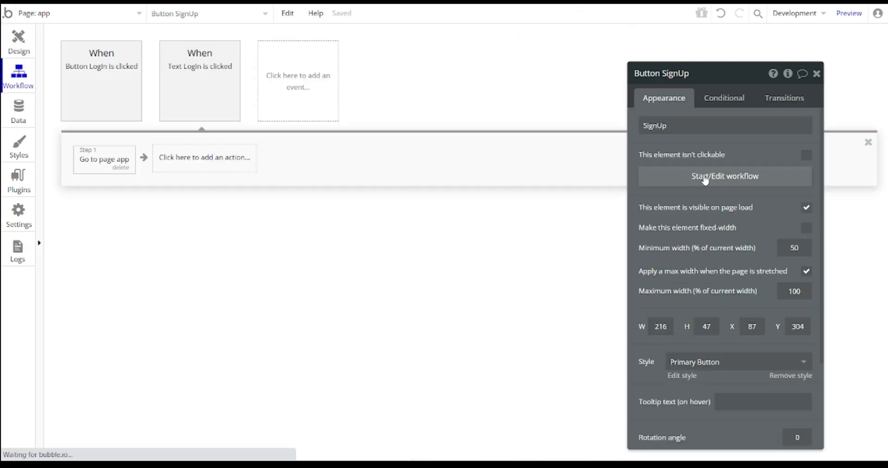
left_click(152, 156)
type("sig")
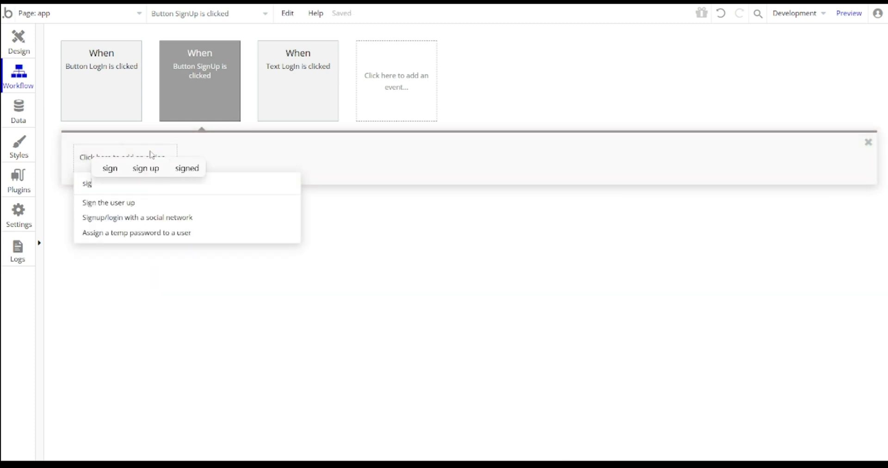
left_click(124, 204)
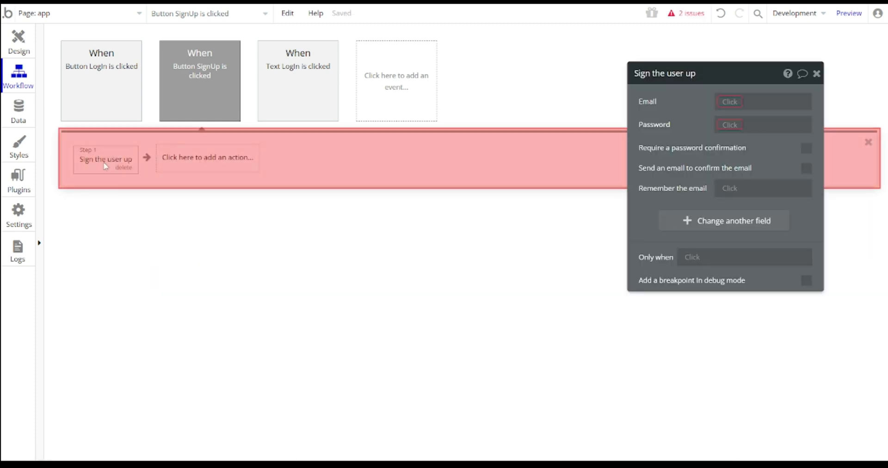
- Fill Email and Password from the sign-up group's email ID and password input values
left_click(739, 102)
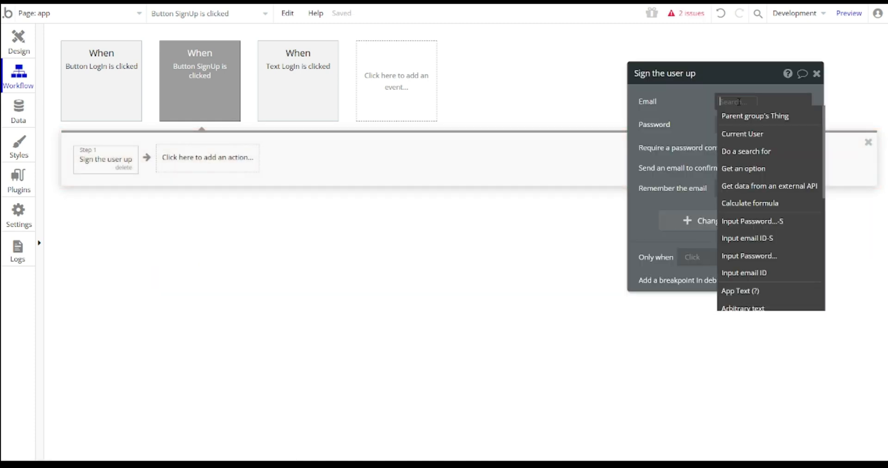
left_click(792, 239)
left_click(772, 117)
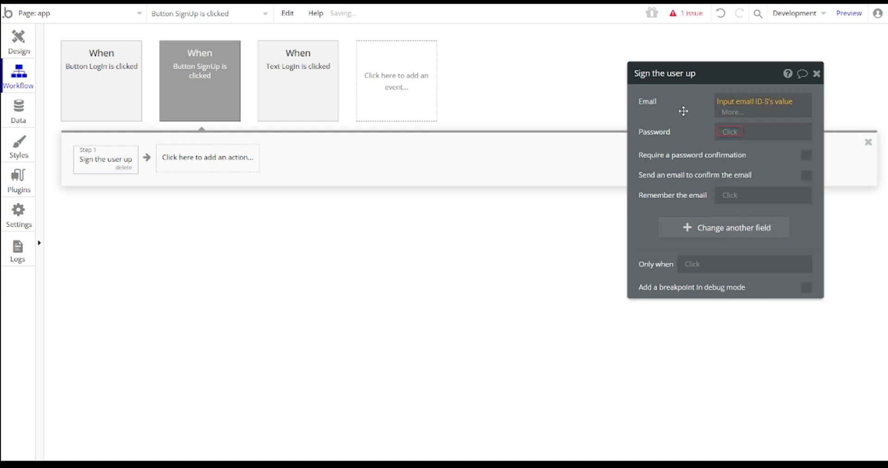
left_click(740, 126)
left_click(755, 245)
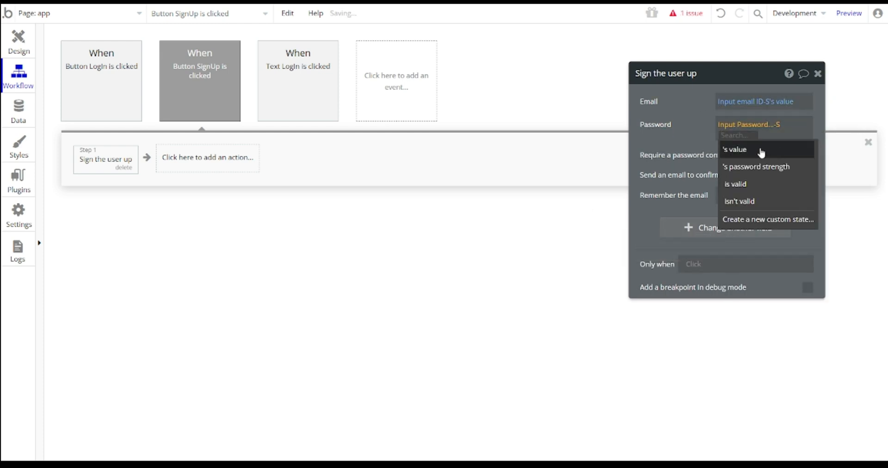
left_click(794, 148)
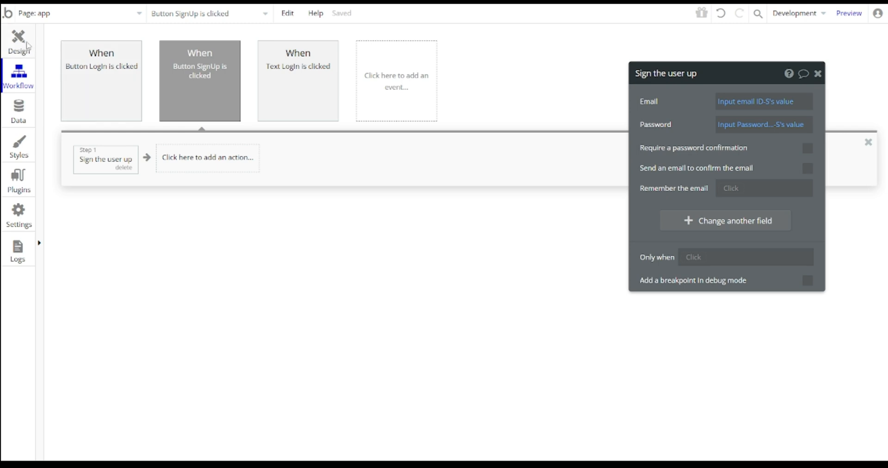
left_click(28, 47)
left_click(818, 74)
left_click(628, 174)
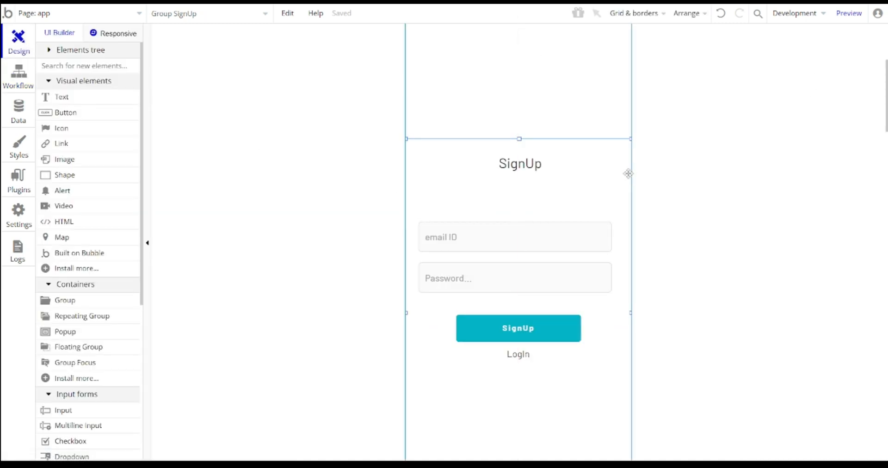
- Paste a copy of Group SignUp just below the original group
key("ctrl+v")
key("Down")
key("Down")
key("Up")
key("Down")
key("Down")
key("Down")
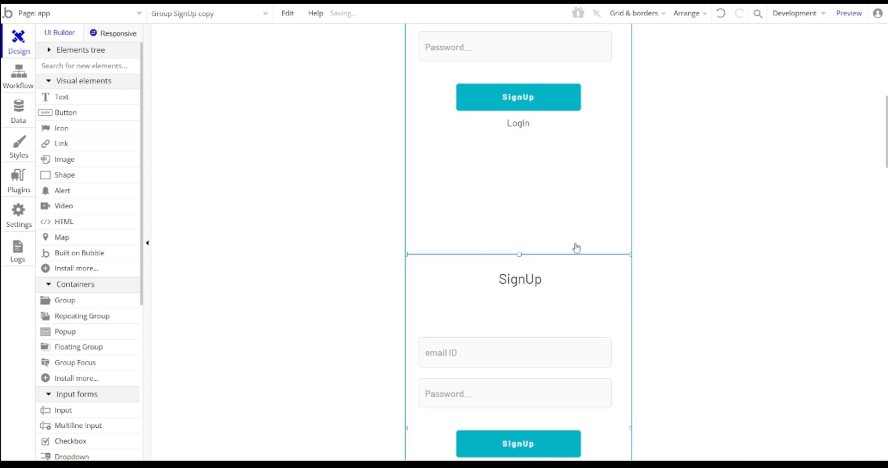
scroll(578, 244, "down", 6)
scroll(578, 249, "up", 2)
scroll(578, 249, "up", 3)
scroll(559, 200, "down", 3)
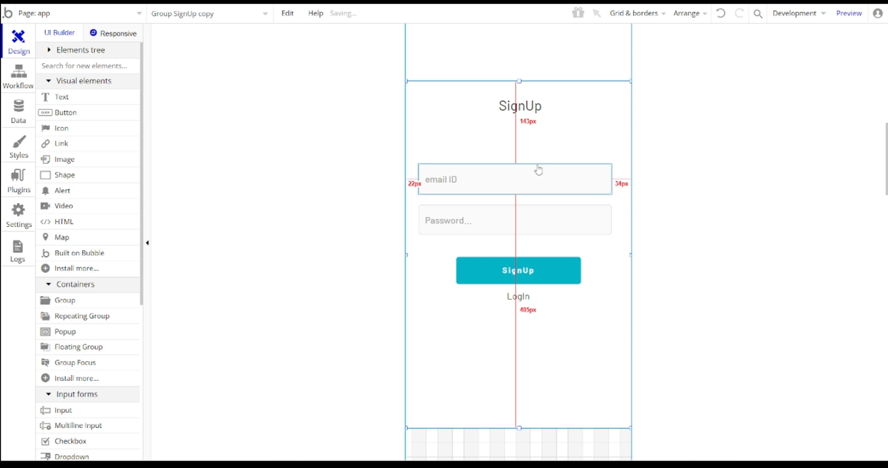
- Rename the copy's heading to Home and change its condition value to home
left_click(533, 115)
double_click(533, 115)
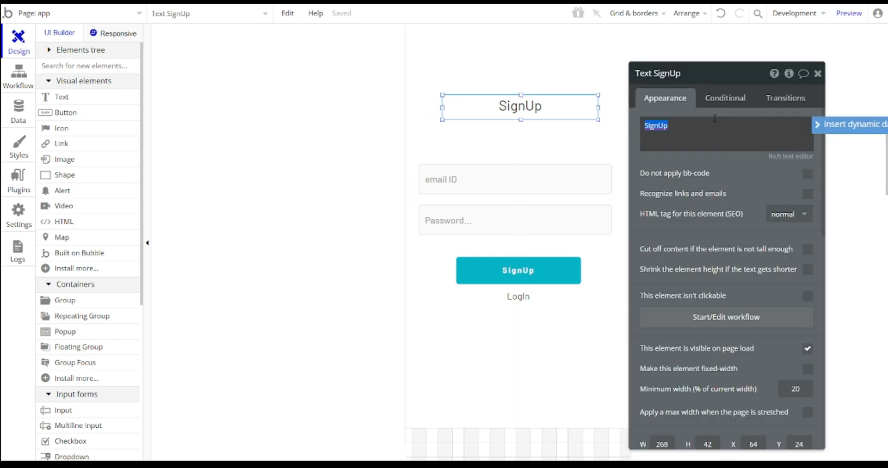
type("Home")
left_click(730, 101)
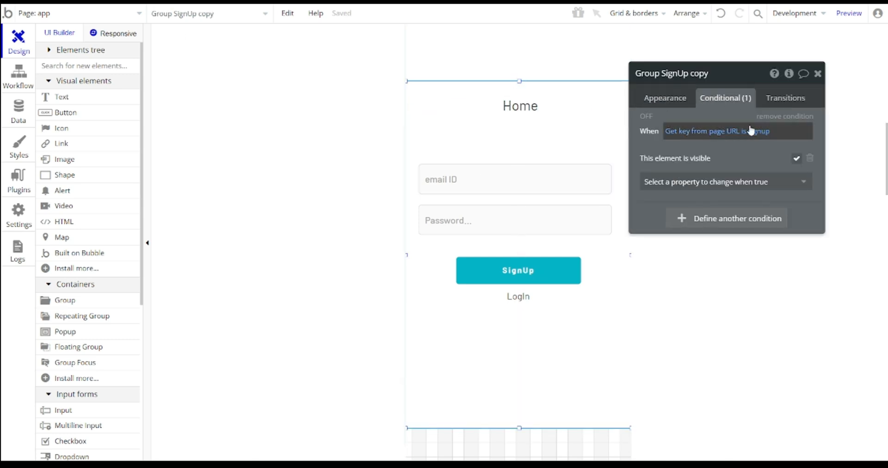
left_click(759, 130)
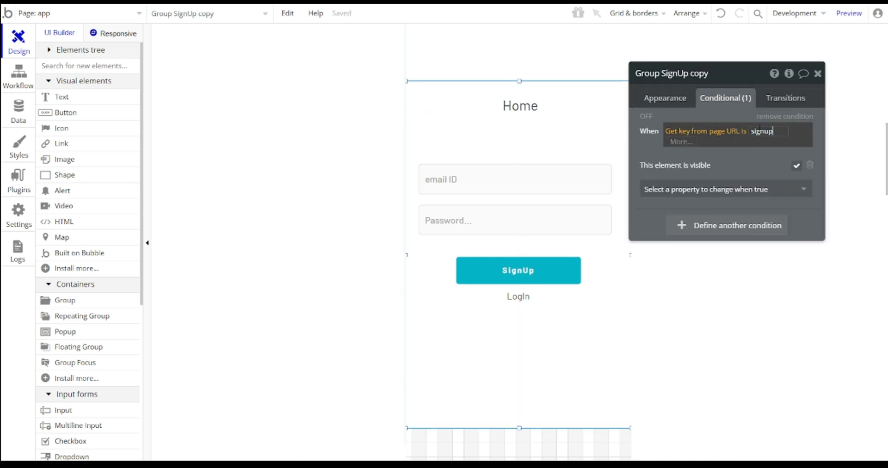
type("hopm")
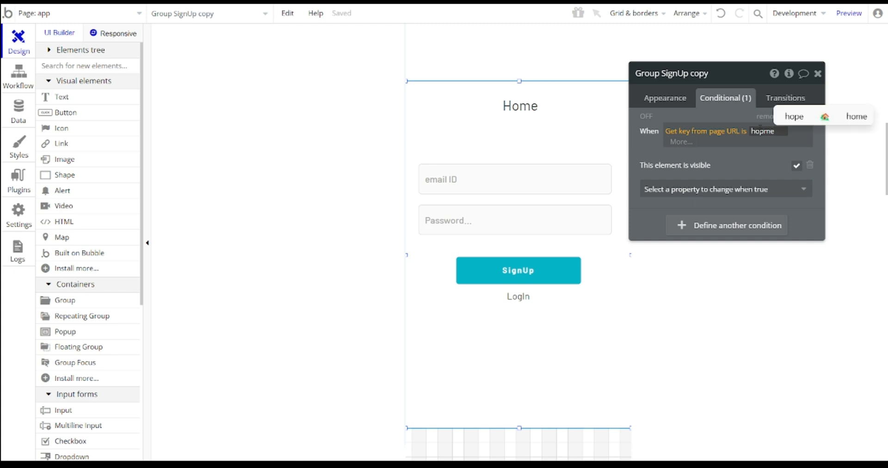
type("e")
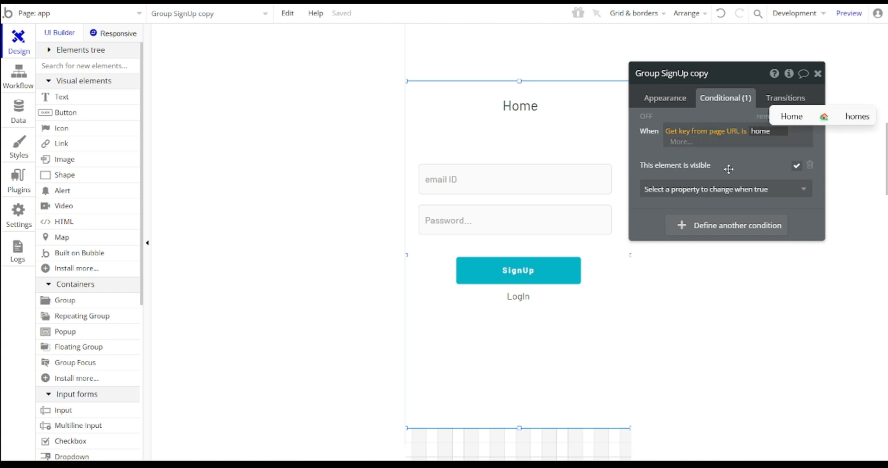
left_click(729, 167)
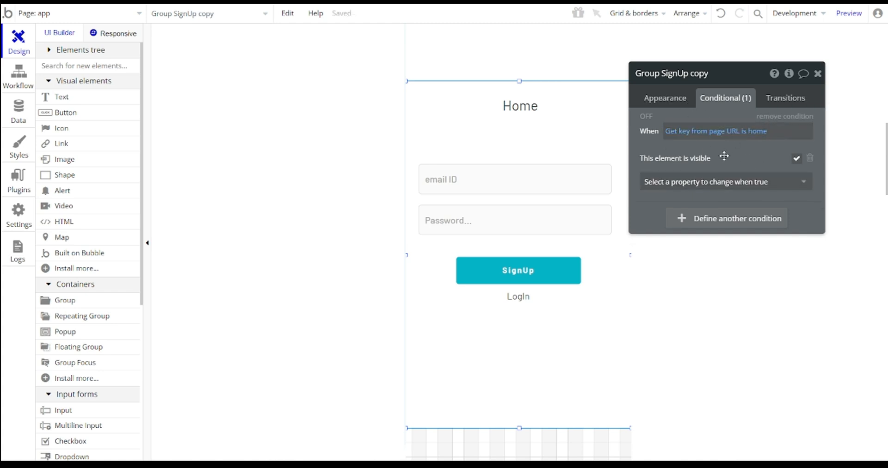
- Delete the input fields and SignUp button from the Home group
left_click(554, 184)
key("Delete")
left_click(543, 217)
key("Delete")
left_click(539, 276)
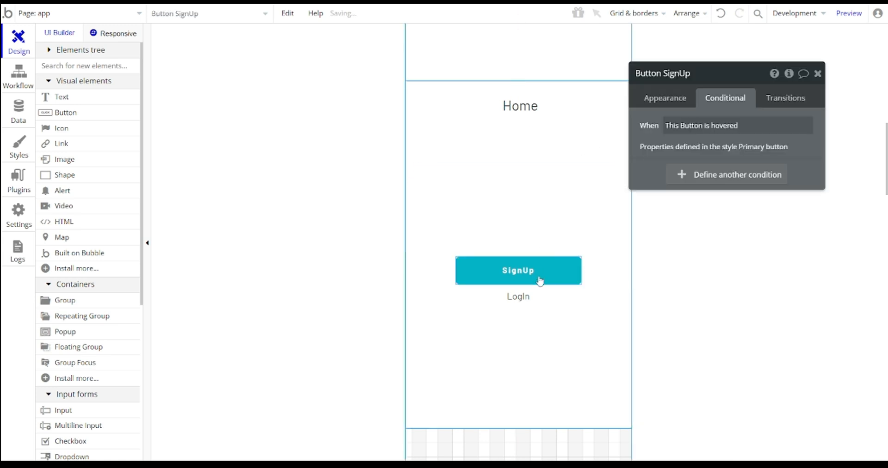
key("Delete")
left_click(530, 296)
key("Delete")
scroll(543, 262, "up", 1)
- Make the Home group collapse its height when hidden
scroll(543, 262, "up", 5)
double_click(538, 259)
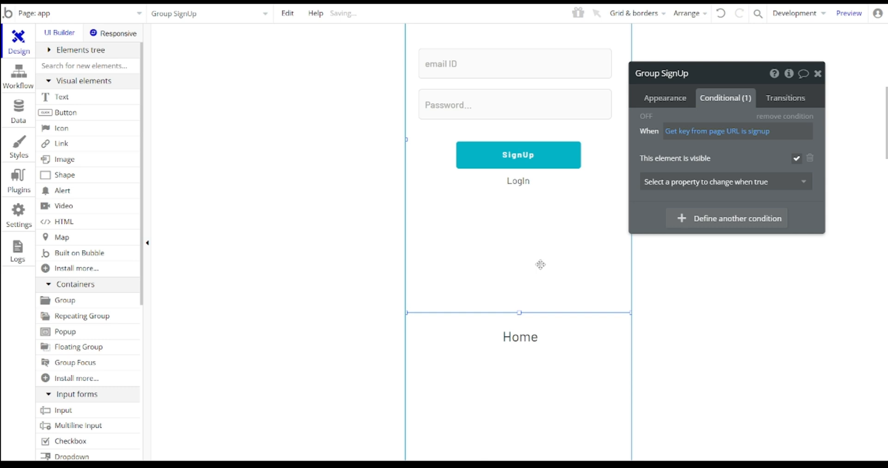
left_click(678, 103)
scroll(743, 251, "down", 3)
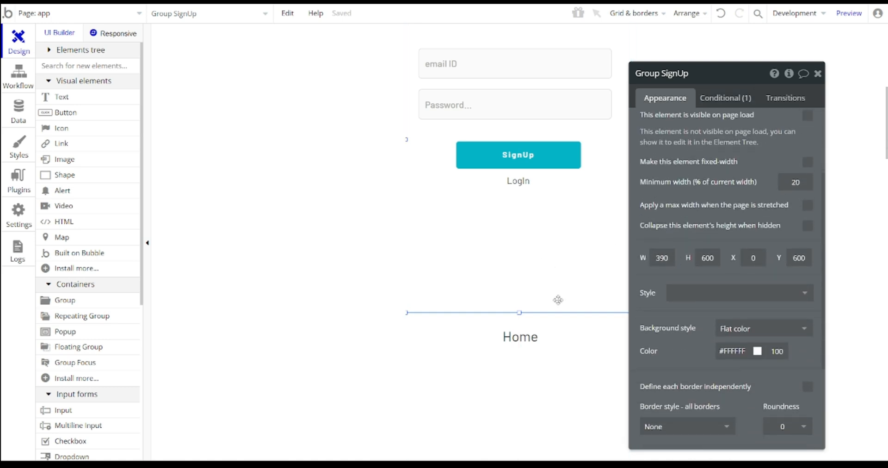
scroll(537, 301, "down", 4)
key("ctrl+c")
key("ctrl+v")
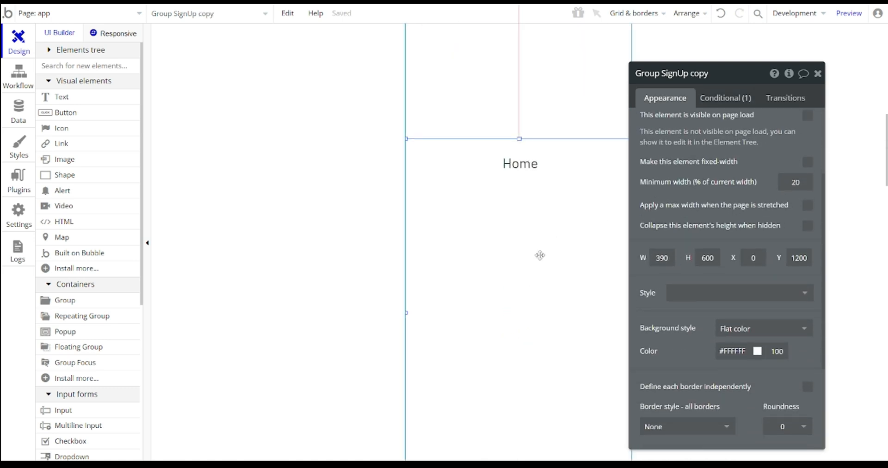
left_click(808, 225)
- Tick 'Collapse this element's height when hidden' for Group SignUp and Group login too
scroll(547, 228, "up", 3)
left_click(505, 195)
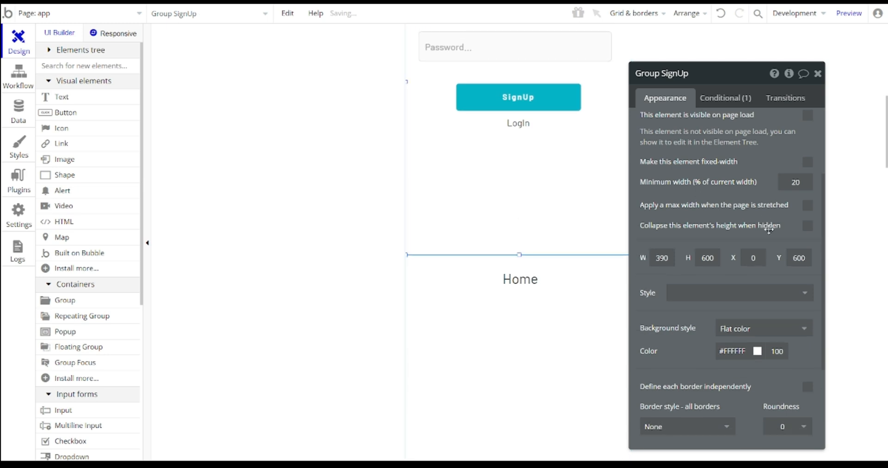
left_click(806, 231)
scroll(508, 277, "up", 5)
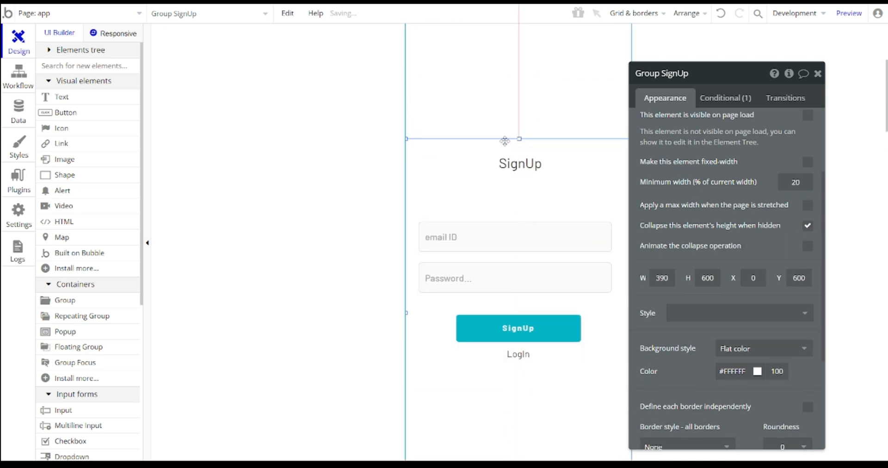
left_click(509, 122)
left_click(807, 226)
- Select the SignUp button and open its settings
scroll(478, 190, "up", 1)
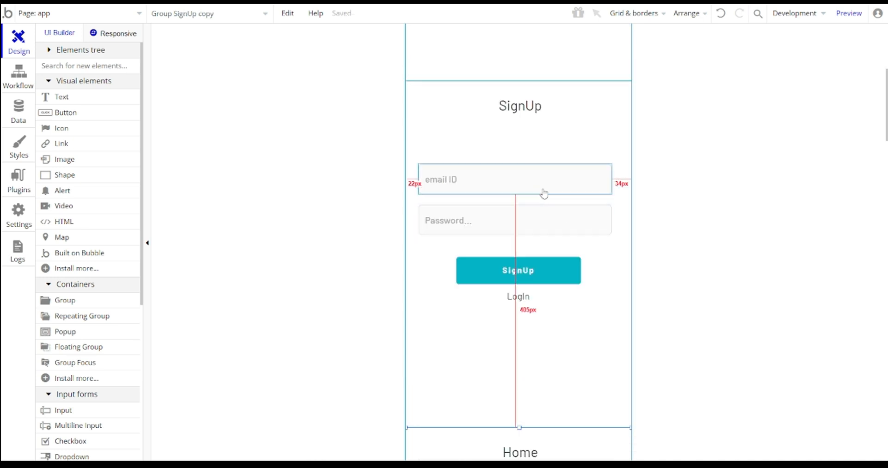
scroll(519, 205, "up", 2)
scroll(521, 208, "down", 2)
left_click(524, 280)
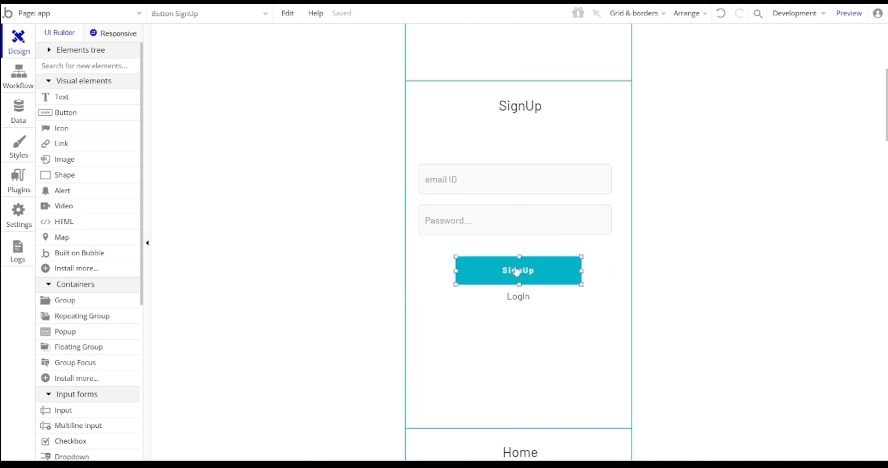
double_click(516, 270)
- Add a Go to page step to the SignUp button's workflow with destination app
left_click(720, 182)
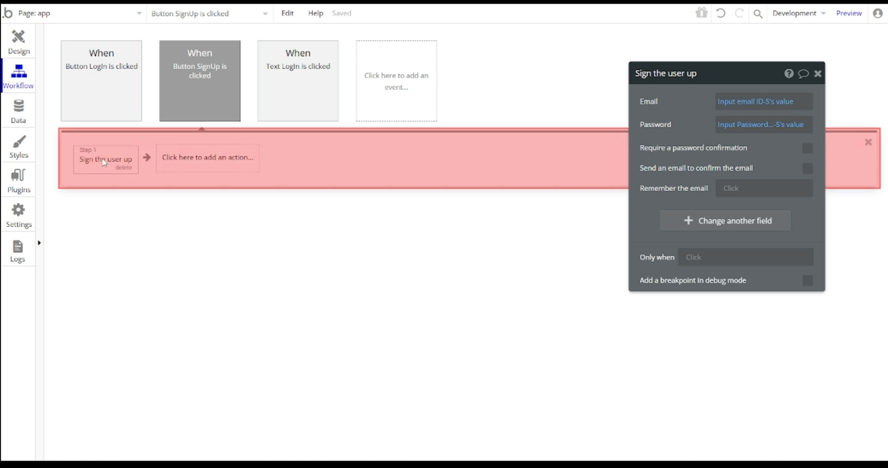
left_click(192, 163)
type("go")
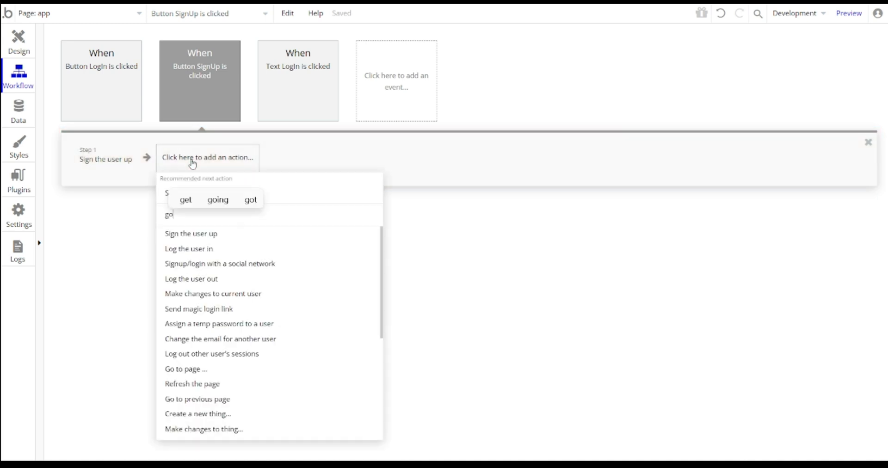
left_click(194, 234)
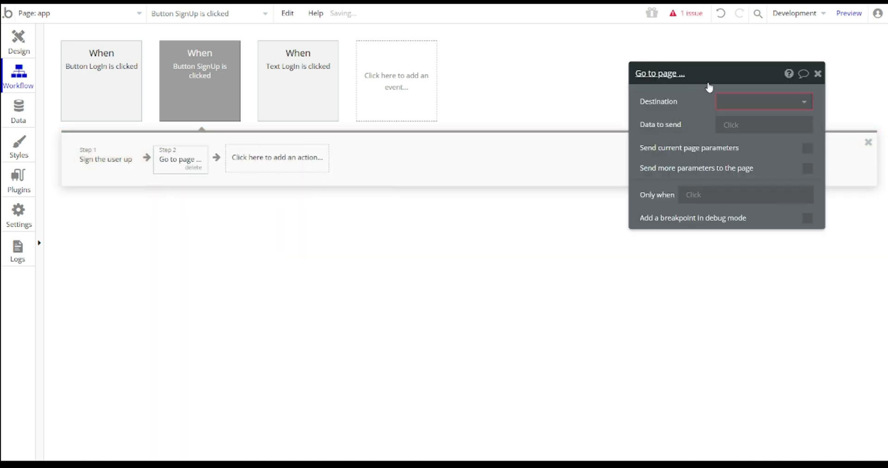
left_click(728, 101)
left_click(738, 139)
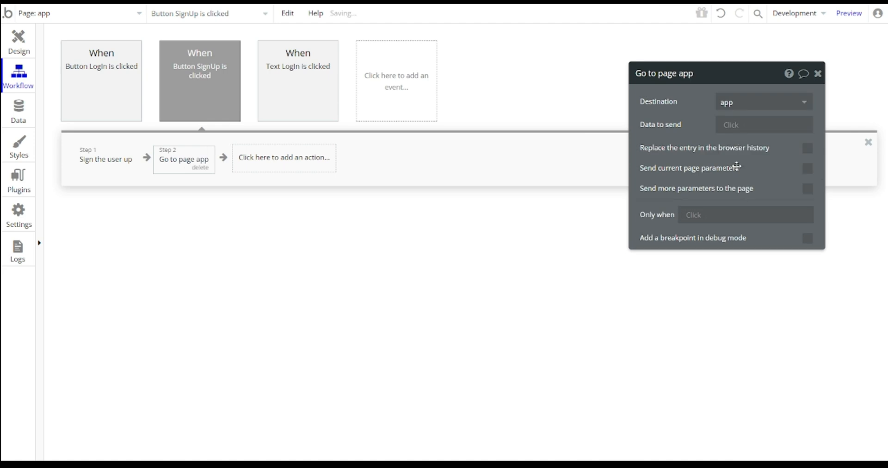
- Have that step send URL parameter key with value home
left_click(808, 188)
left_click(716, 217)
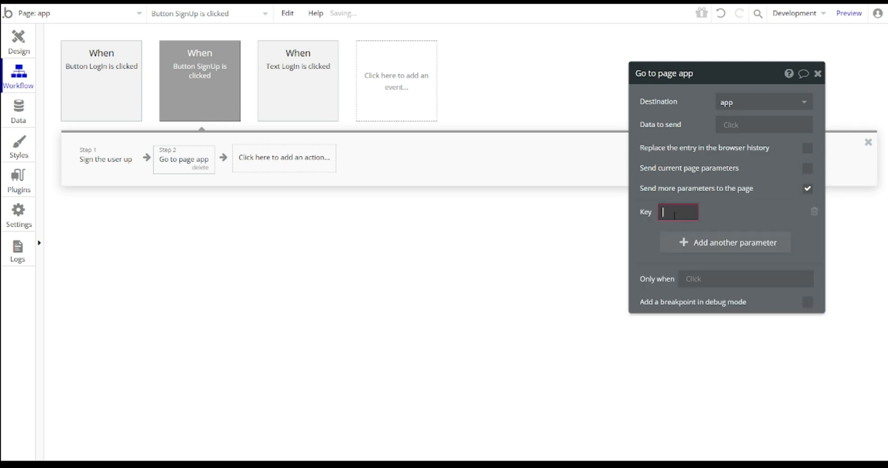
type("key")
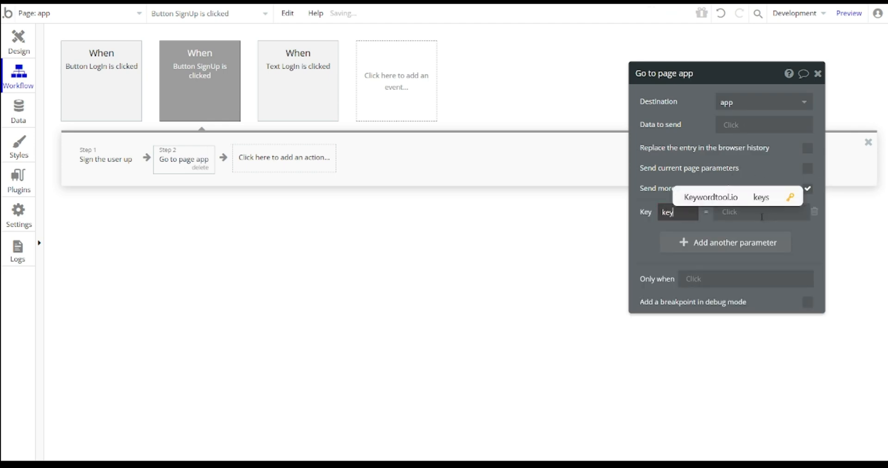
left_click(760, 216)
type("home")
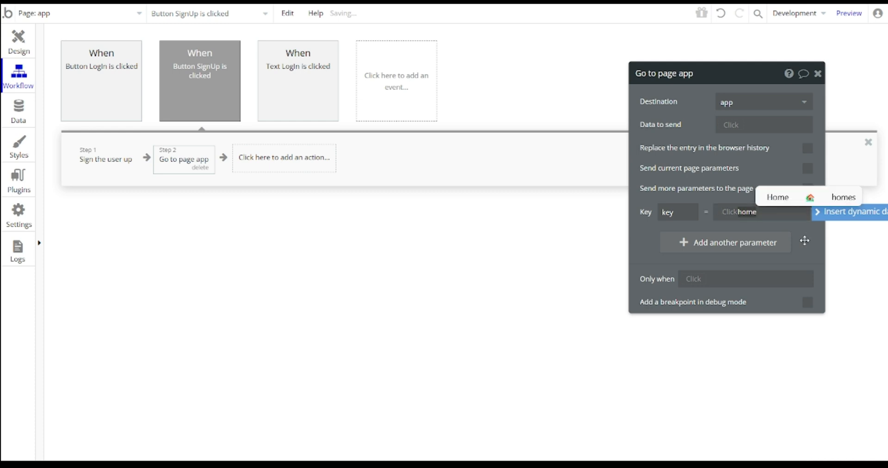
left_click(806, 244)
left_click(18, 44)
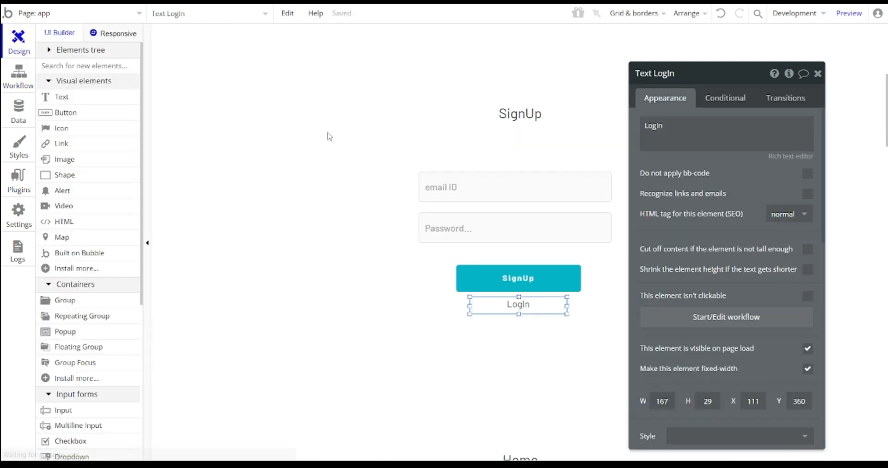
- Add a Go to page app step after 'Log the user in' in the LogIn button's workflow
scroll(518, 134, "up", 6)
left_click(178, 155)
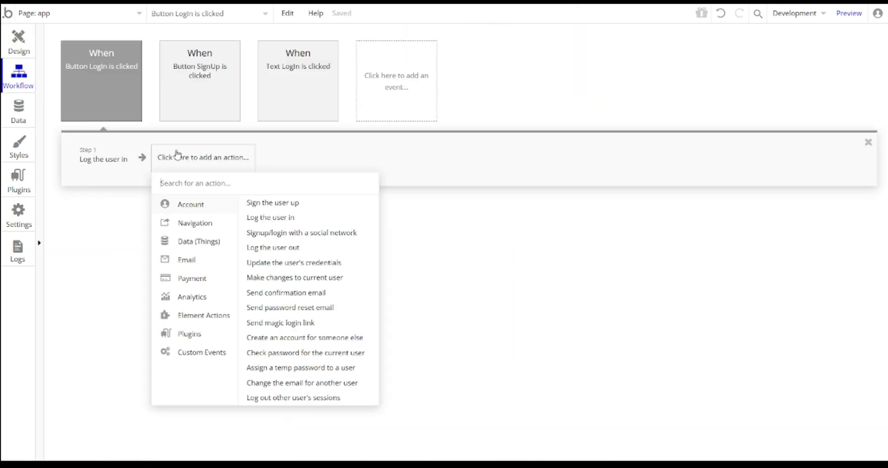
type("go")
left_click(178, 203)
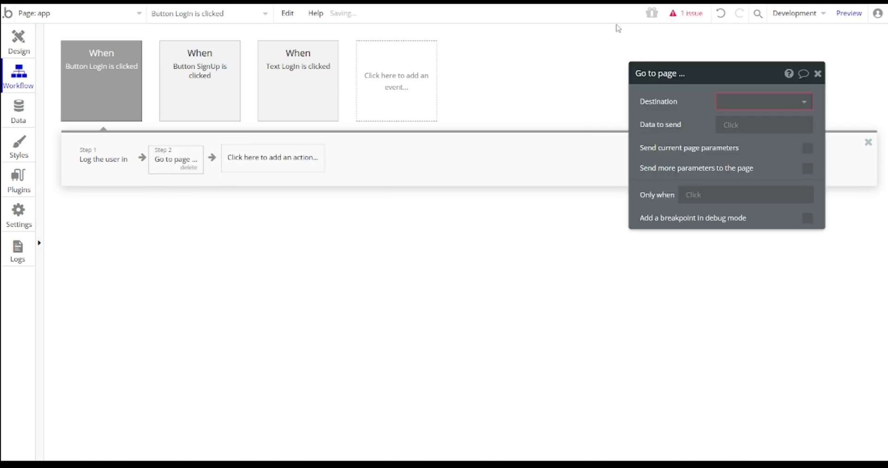
left_click(782, 101)
left_click(727, 137)
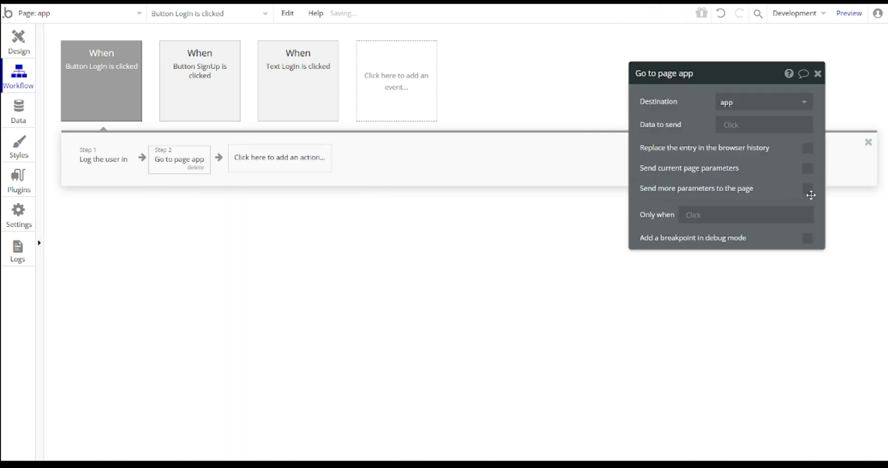
- Have that step send URL parameter key with value home
left_click(807, 189)
left_click(721, 216)
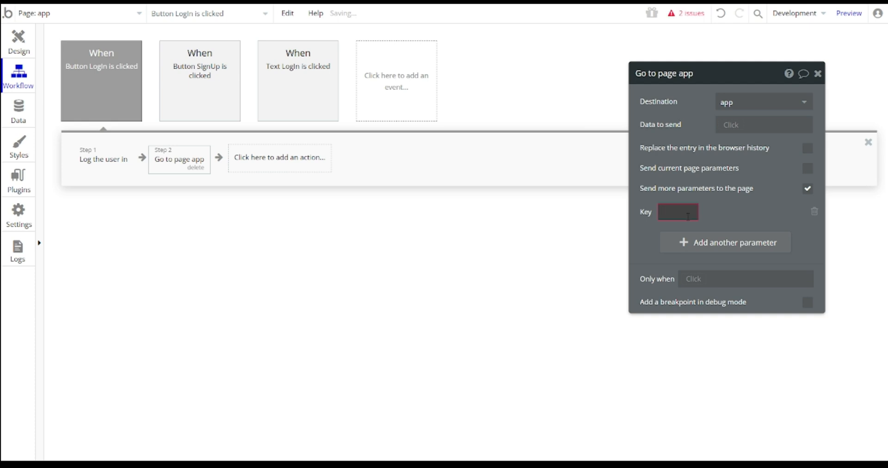
left_click(688, 216)
type("key")
left_click(746, 216)
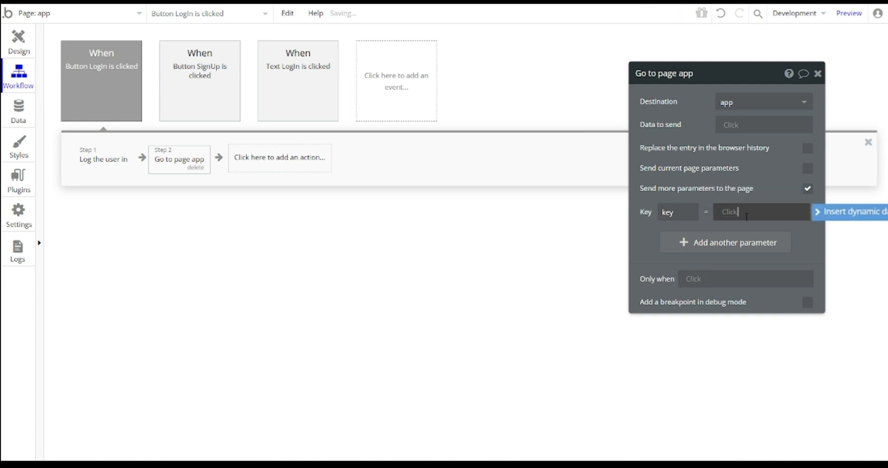
type("home")
left_click(762, 233)
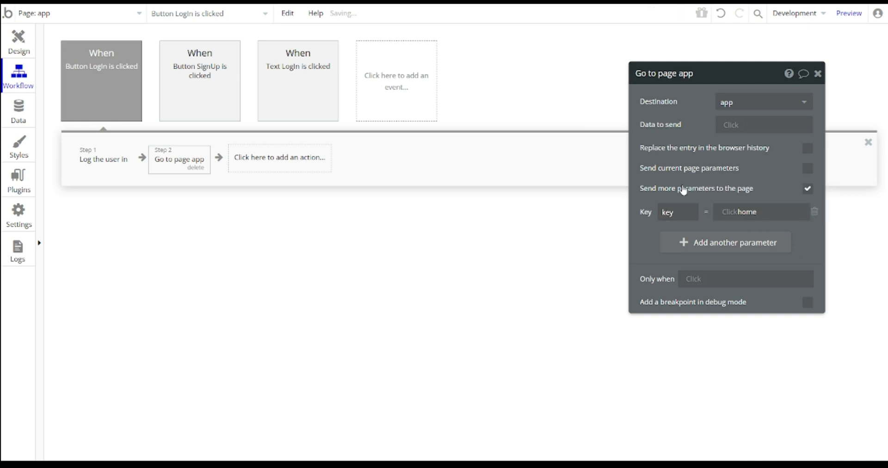
left_click(18, 41)
left_click(518, 213)
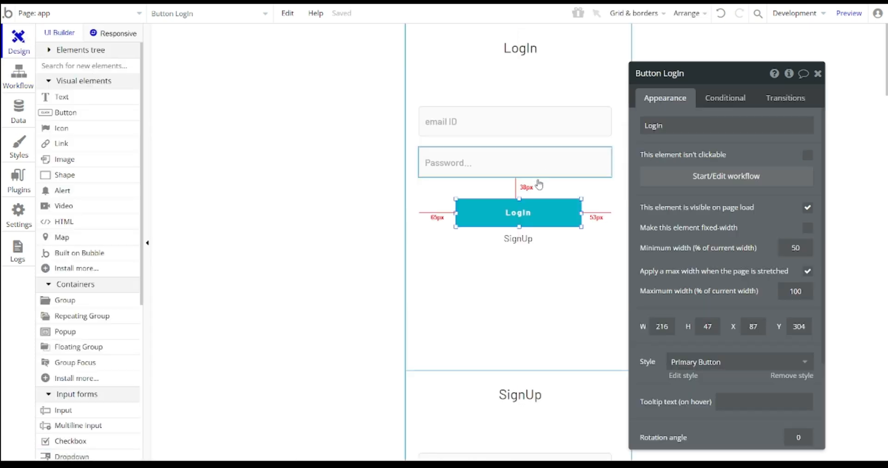
- Give the SignUp text a click workflow with a Go to page action
left_click(500, 246)
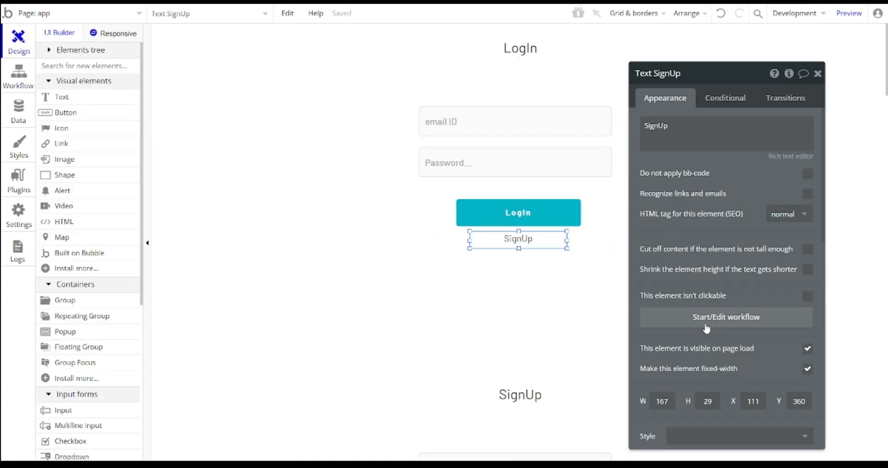
left_click(707, 327)
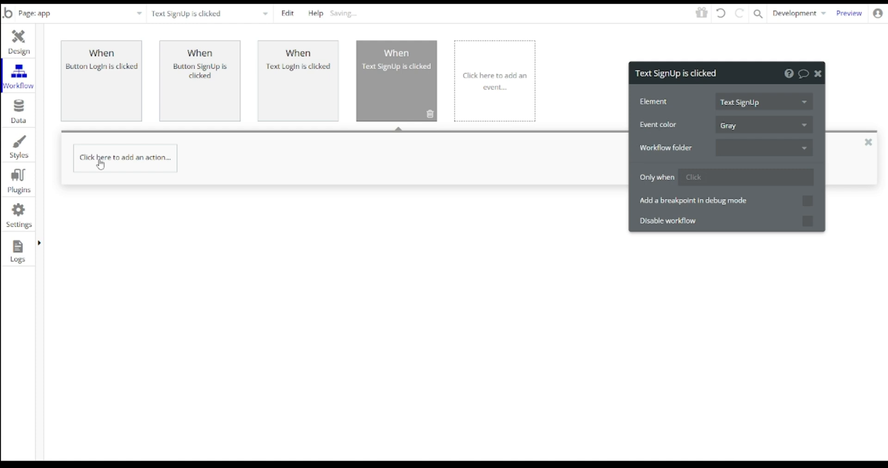
left_click(100, 164)
type("go")
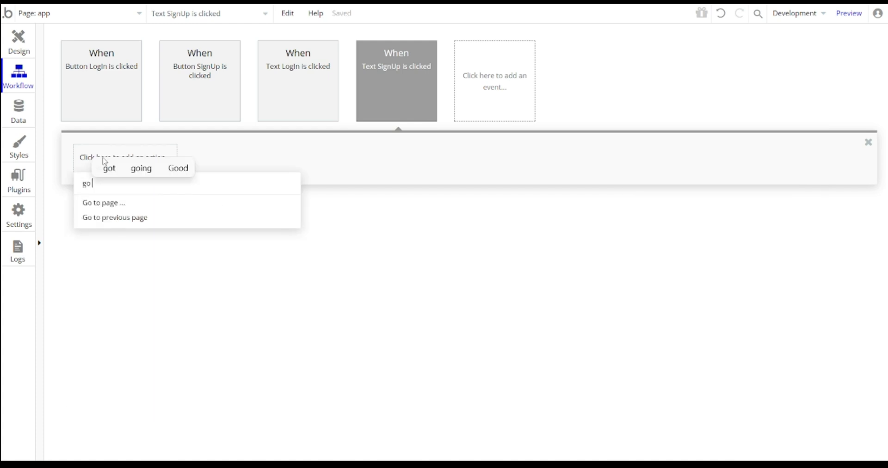
left_click(107, 206)
- Point the action to the app page, sending URL parameter key = signup
left_click(750, 101)
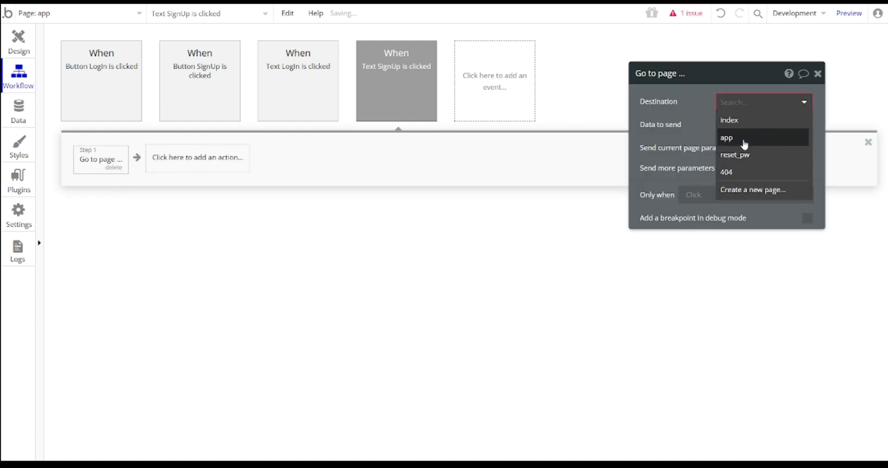
left_click(727, 138)
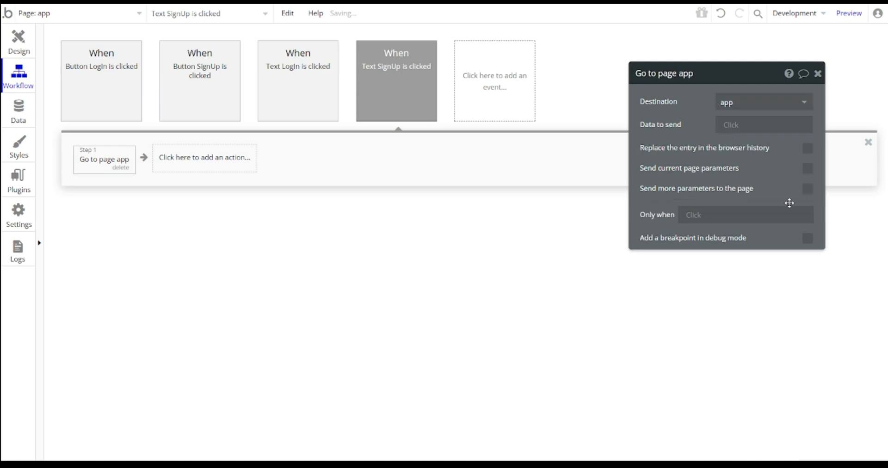
left_click(808, 189)
left_click(692, 218)
type("k")
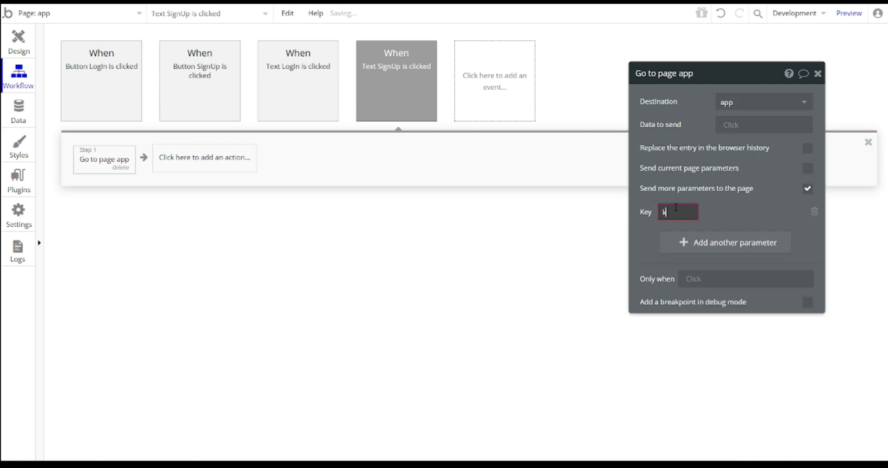
type("ey")
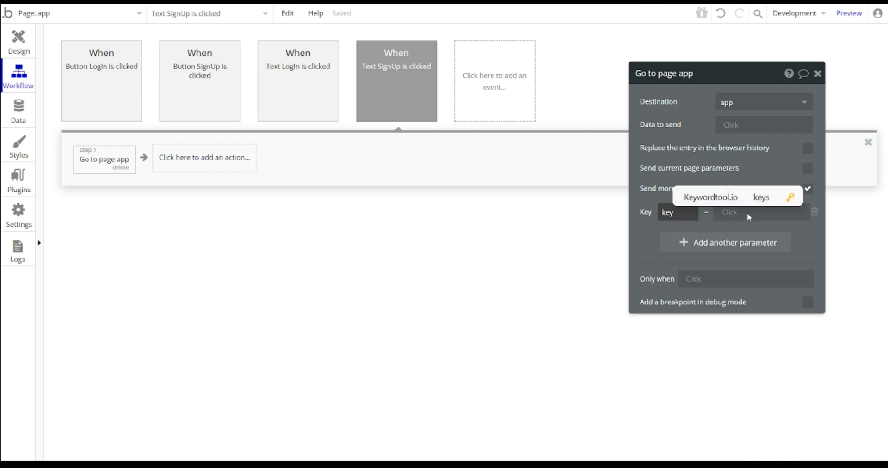
left_click(750, 210)
type("signup")
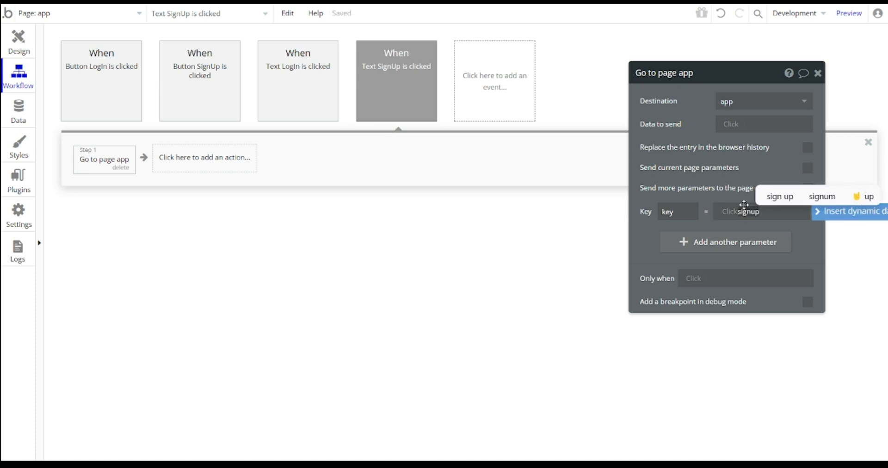
left_click(812, 234)
scroll(489, 169, "down", 1)
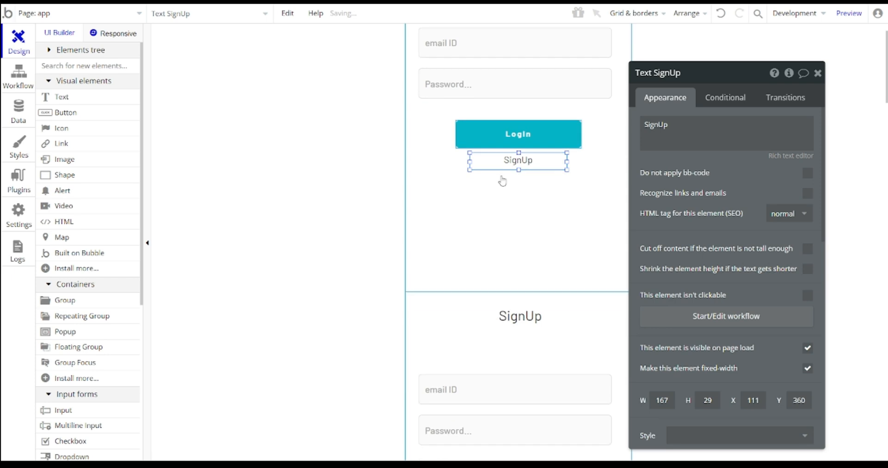
- Add an icon beside the Home title
left_click(545, 224)
scroll(546, 224, "down", 13)
scroll(545, 224, "up", 4)
left_click(66, 113)
scroll(69, 153, "down", 3)
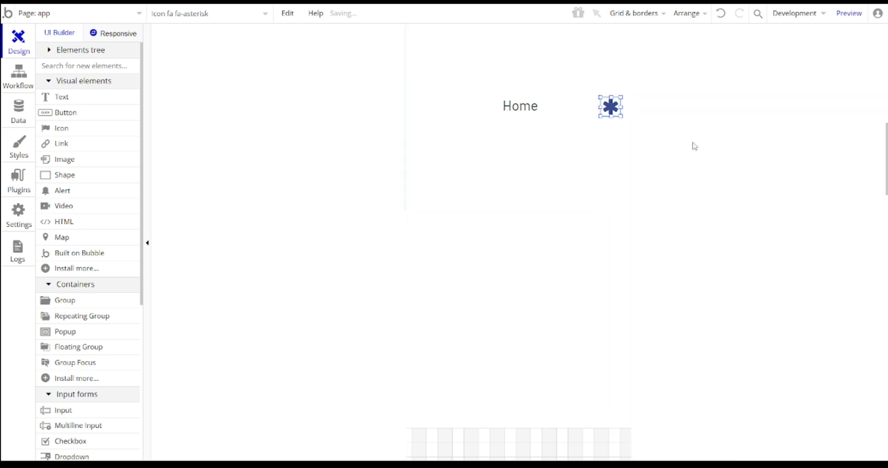
scroll(597, 78, "down", 1)
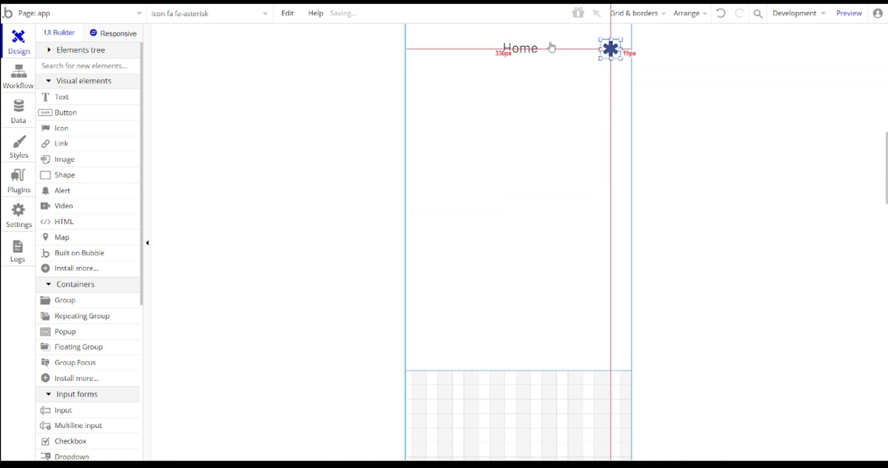
- Paste a copy of the Home group directly below the original
left_click(480, 278)
scroll(575, 198, "up", 3)
scroll(571, 194, "down", 3)
key("ctrl+v")
left_click_drag(569, 192, 549, 190)
scroll(549, 190, "down", 5)
scroll(555, 181, "up", 4)
- Rename the copy to Group Settings and change its title to 'Settings'
left_click(505, 206)
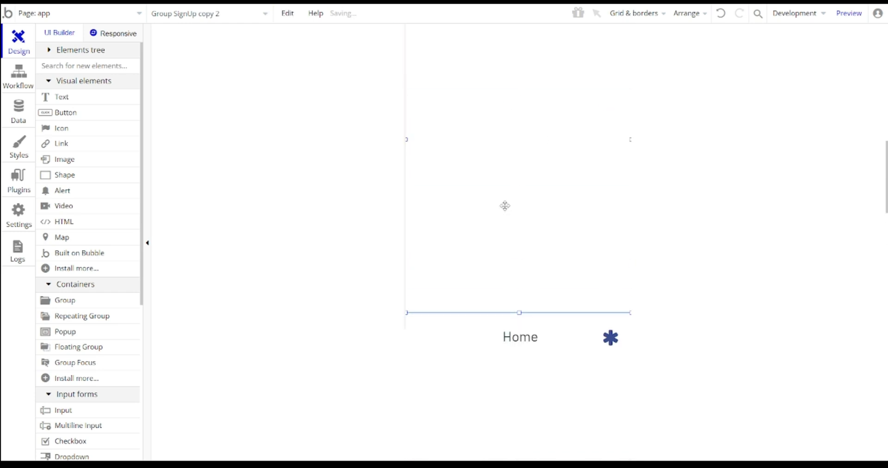
double_click(505, 206)
scroll(517, 322, "down", 3)
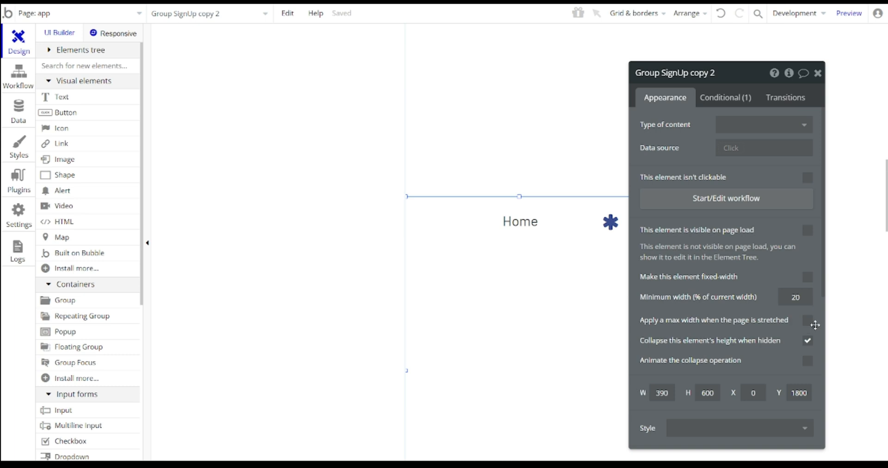
scroll(555, 255, "down", 2)
double_click(676, 72)
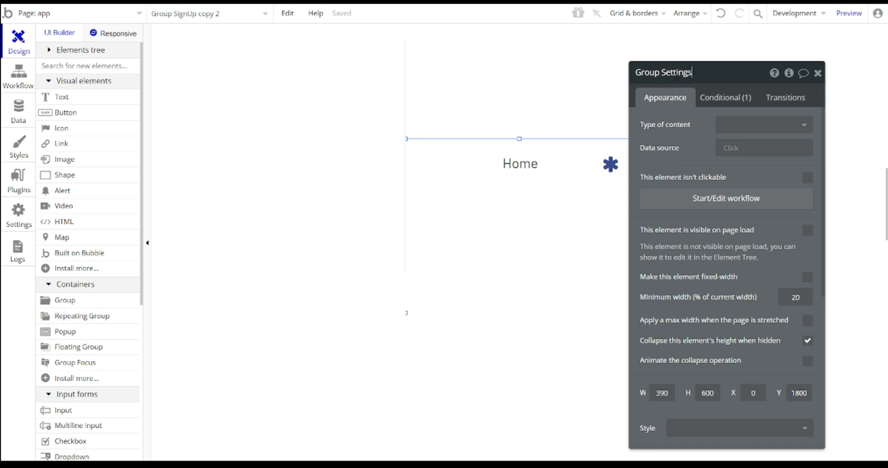
double_click(520, 162)
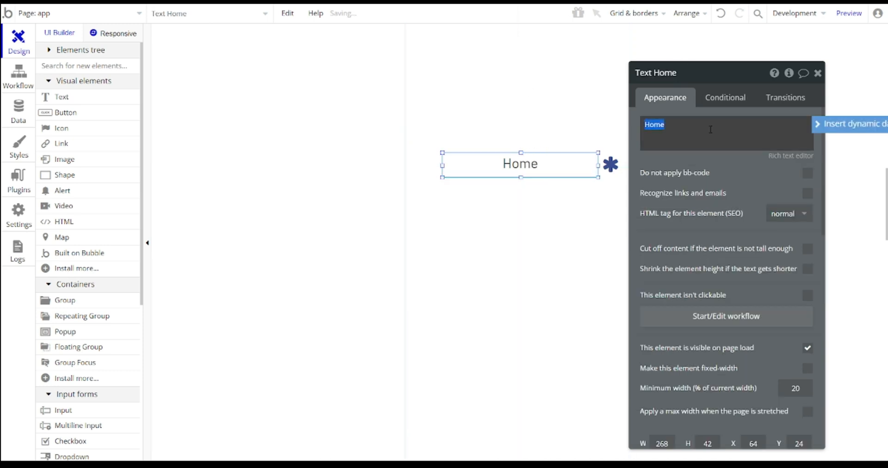
type("Settings")
- Change the copied group's icon to arrow-left
left_click(611, 165)
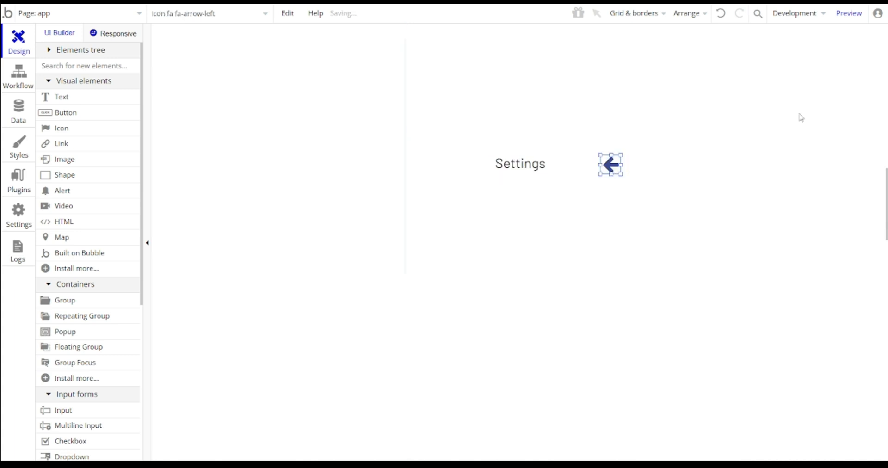
left_click(801, 117)
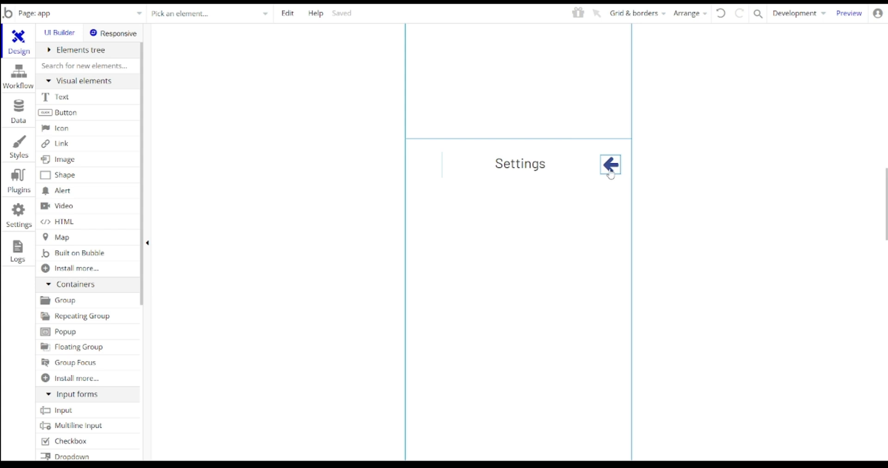
scroll(541, 134, "up", 4)
scroll(551, 121, "down", 2)
scroll(573, 114, "up", 1)
scroll(597, 125, "down", 2)
scroll(620, 192, "down", 2)
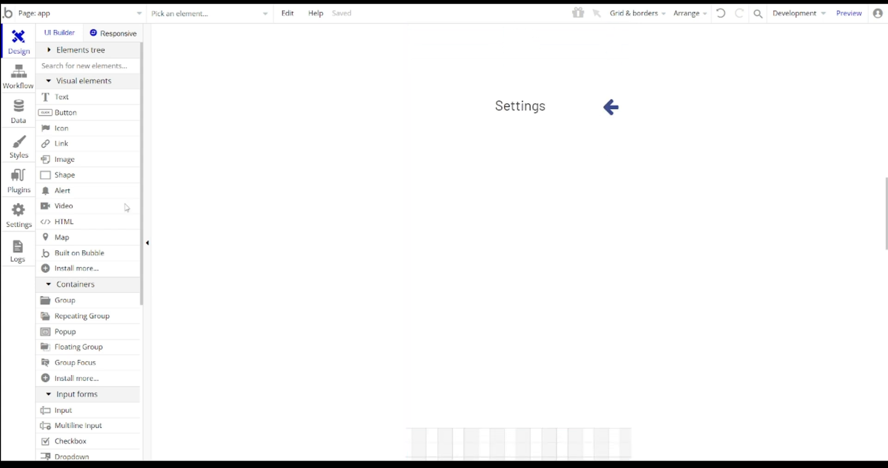
- Change the Settings group's visibility condition value from home to settings
double_click(463, 256)
left_click(725, 97)
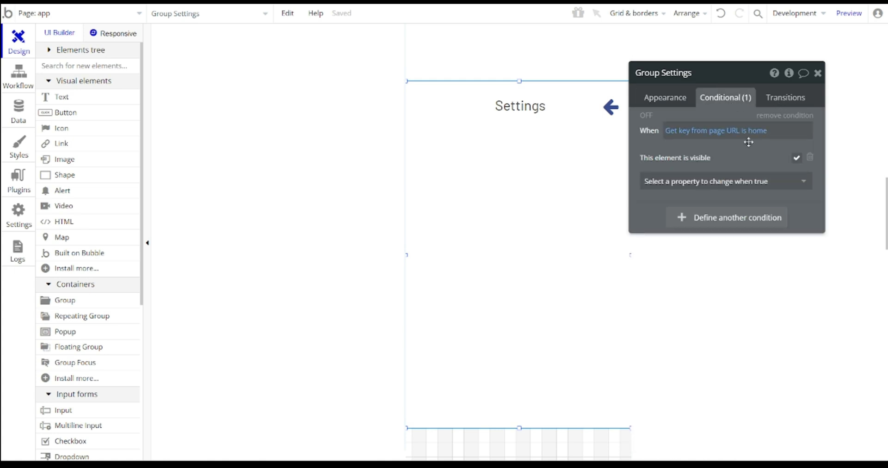
left_click(759, 132)
key("BackSpace")
key("BackSpace")
key("BackSpace")
key("BackSpace")
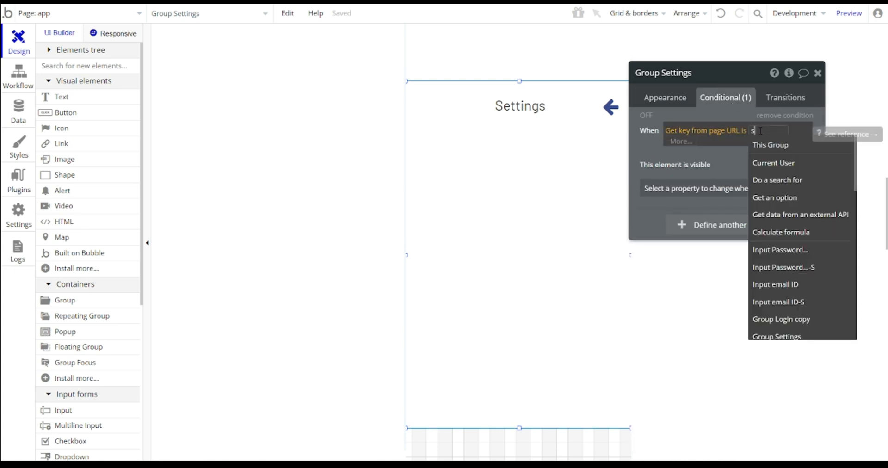
type("settings")
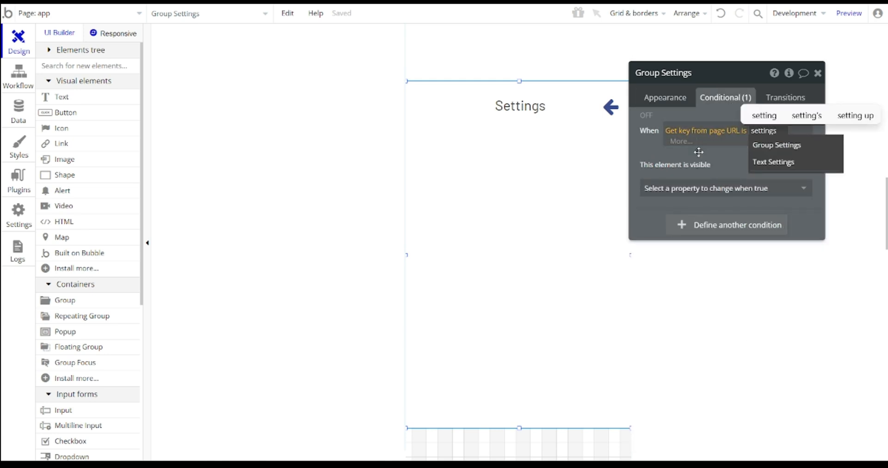
left_click(698, 151)
left_click(817, 74)
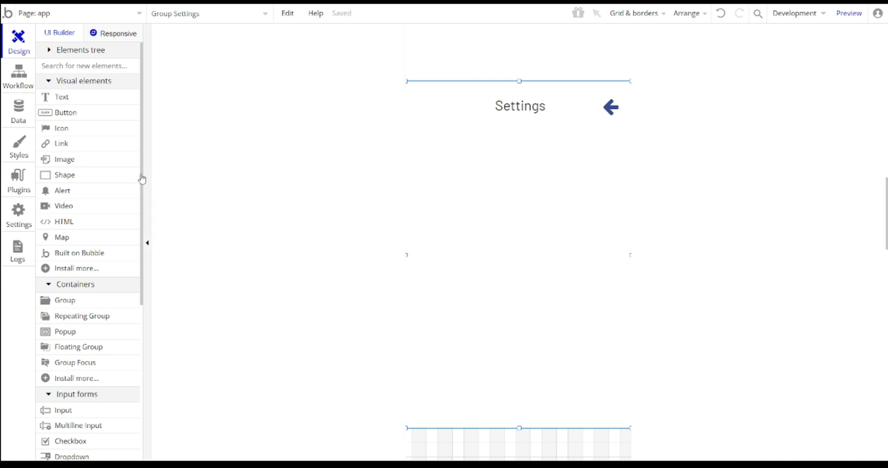
- Draw a button inside the Settings group labelled 'Logout'
left_click(81, 118)
left_click_drag(447, 235, 599, 270)
left_click_drag(534, 256, 532, 273)
left_click(699, 132)
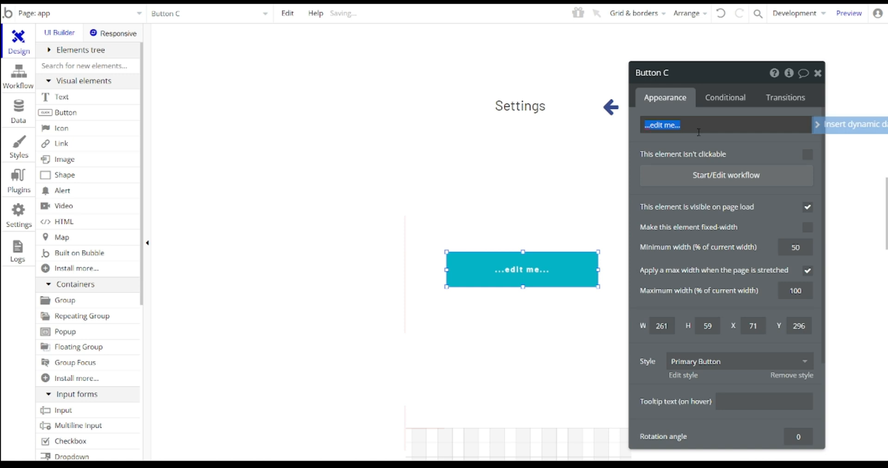
type("LogOut")
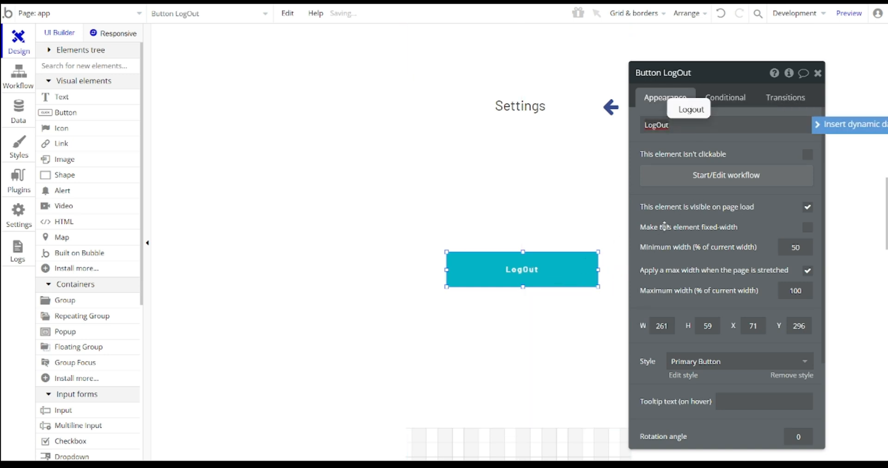
left_click(690, 110)
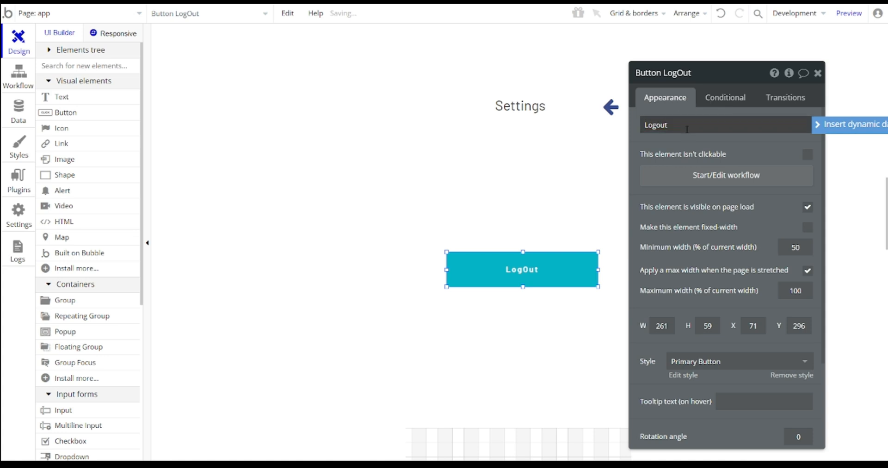
- Start the Logout button's workflow with a 'Log the user out' action
left_click(726, 186)
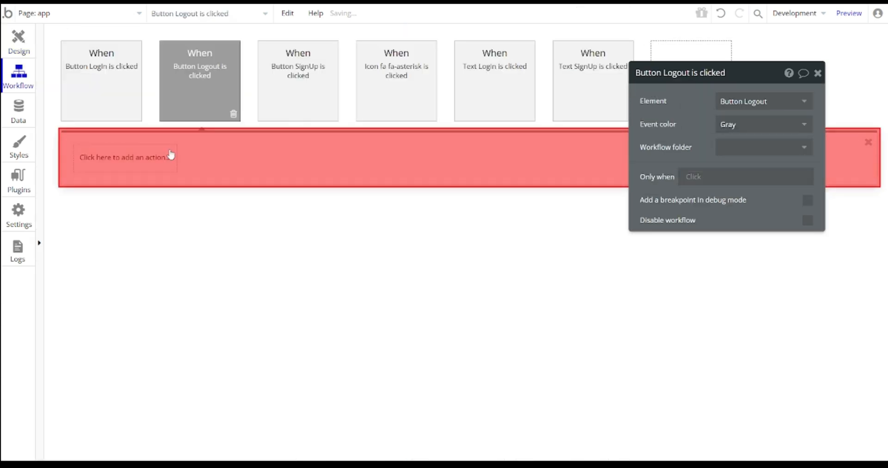
left_click(144, 155)
type("log")
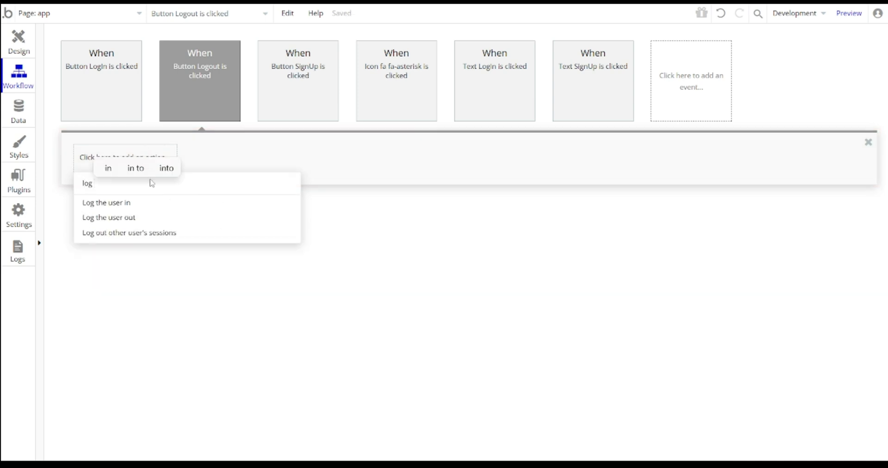
left_click(109, 219)
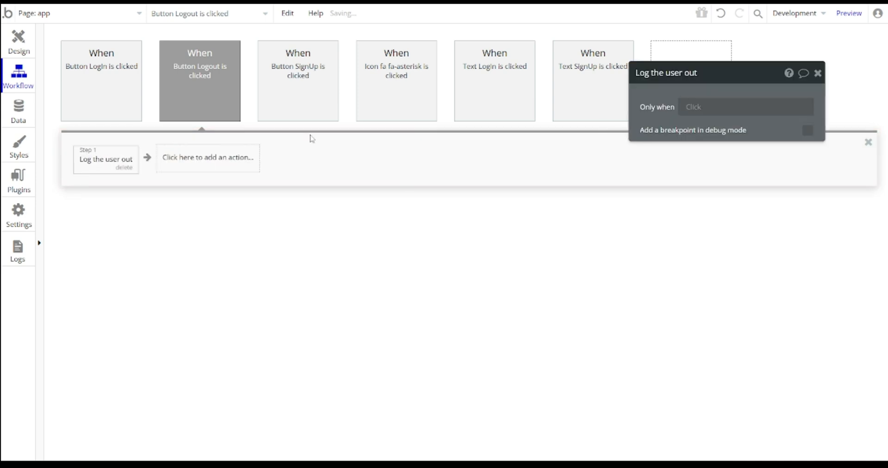
- Add a Go to page action to the app page with parameter key = login
left_click(173, 169)
type("go")
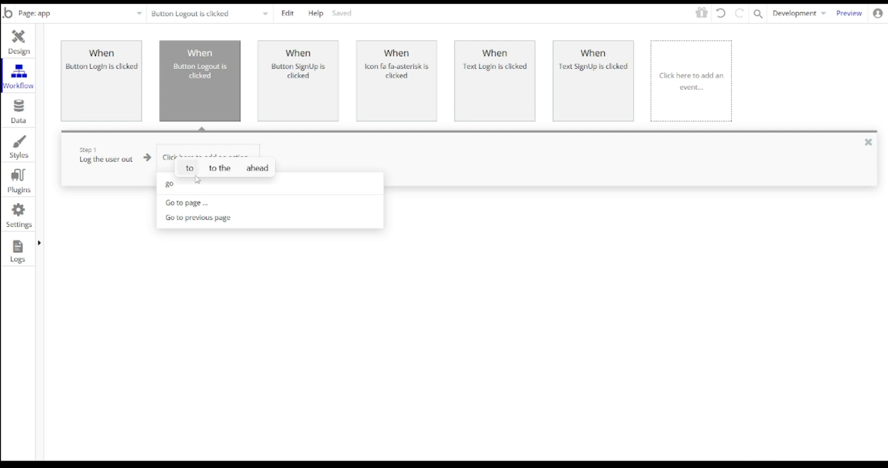
left_click(195, 203)
left_click(731, 102)
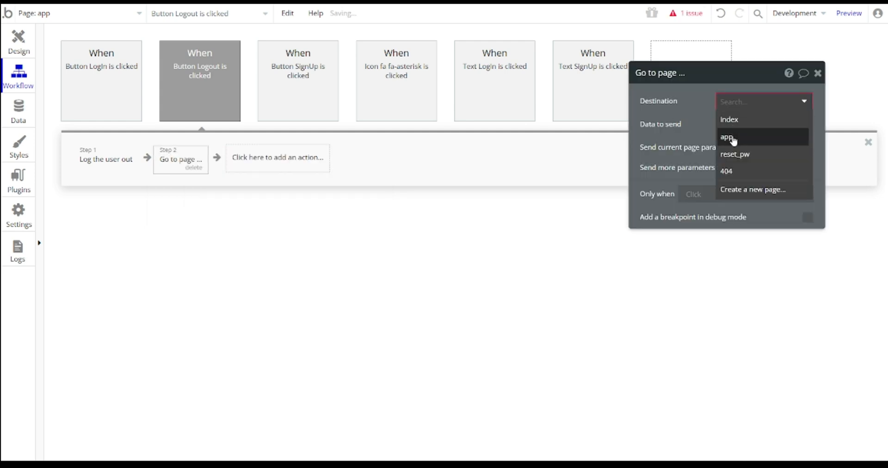
left_click(733, 140)
left_click(808, 189)
left_click(715, 215)
left_click(679, 209)
type("key")
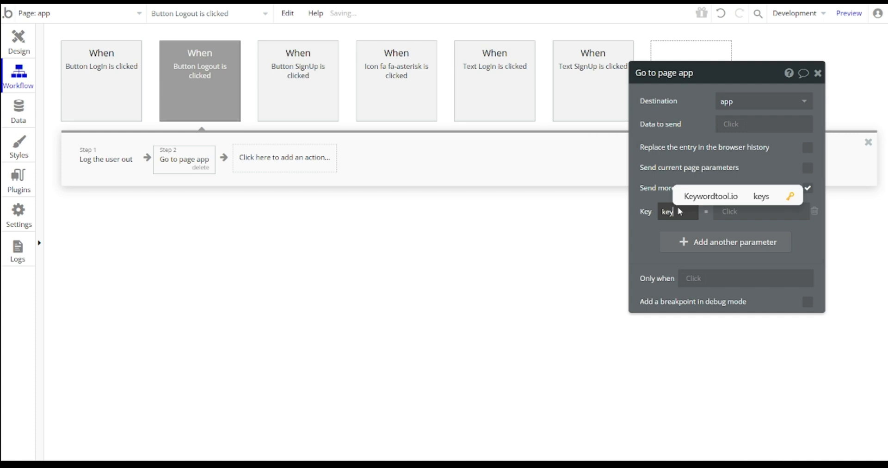
left_click(741, 219)
type("login")
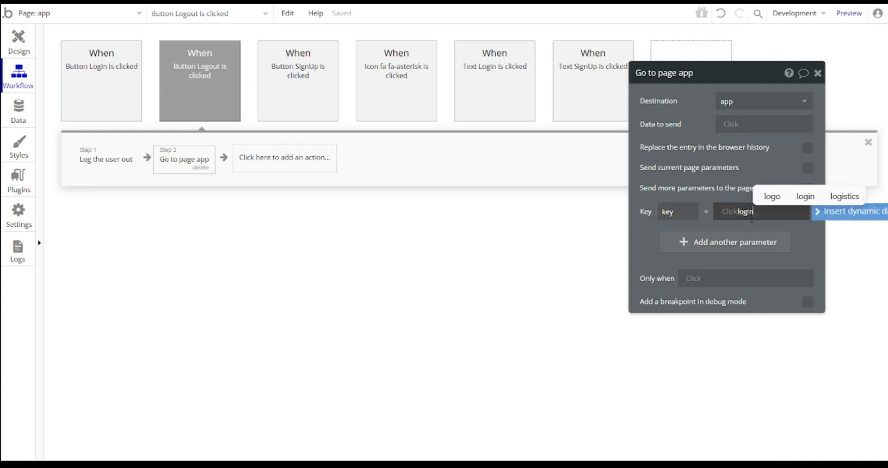
key("Return")
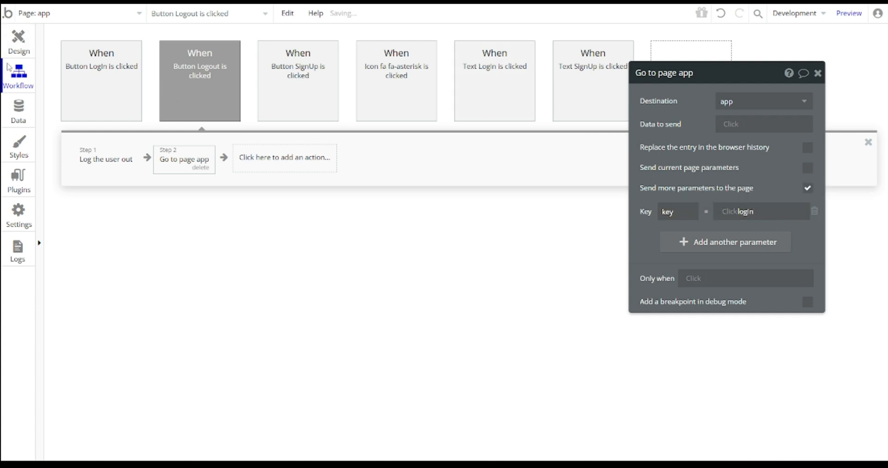
- Return to the design view and select the asterisk icon beside Home
left_click(25, 43)
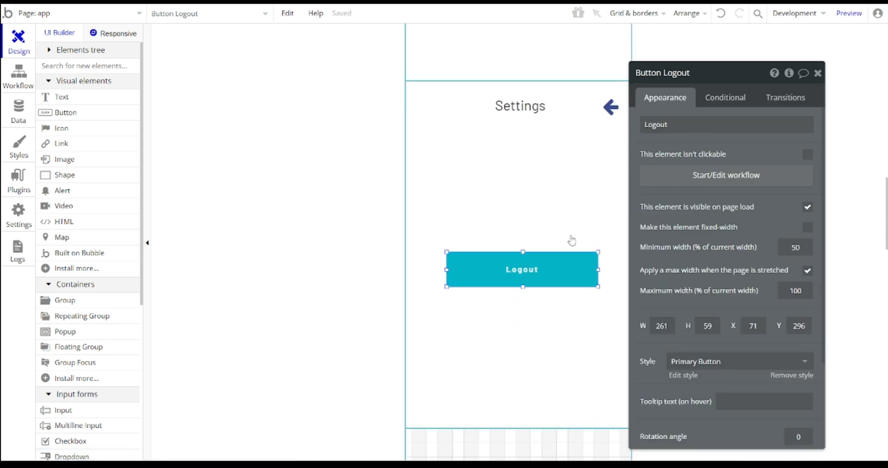
scroll(567, 246, "down", 2)
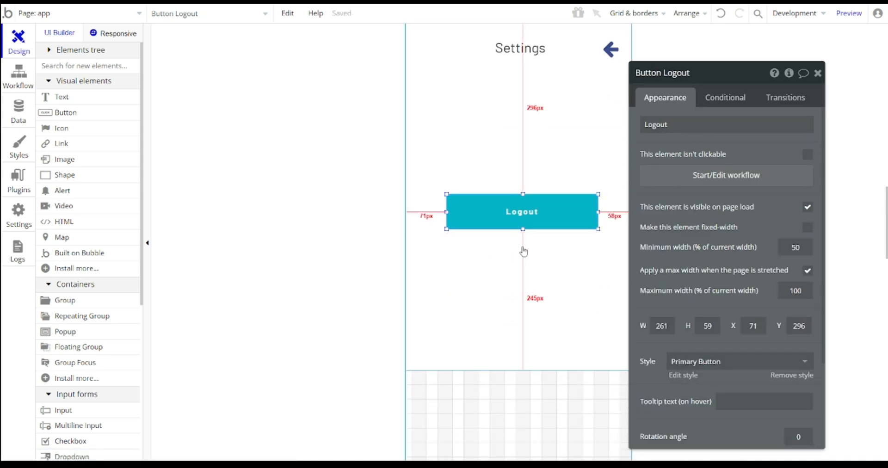
scroll(550, 222, "up", 8)
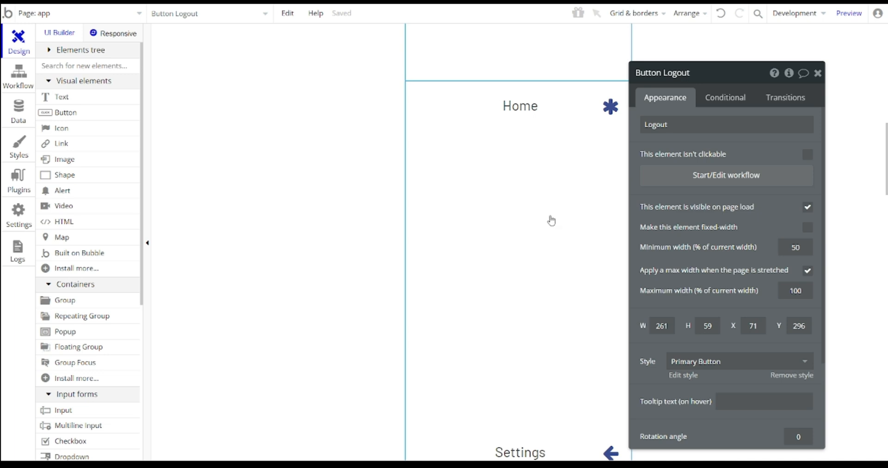
left_click(611, 107)
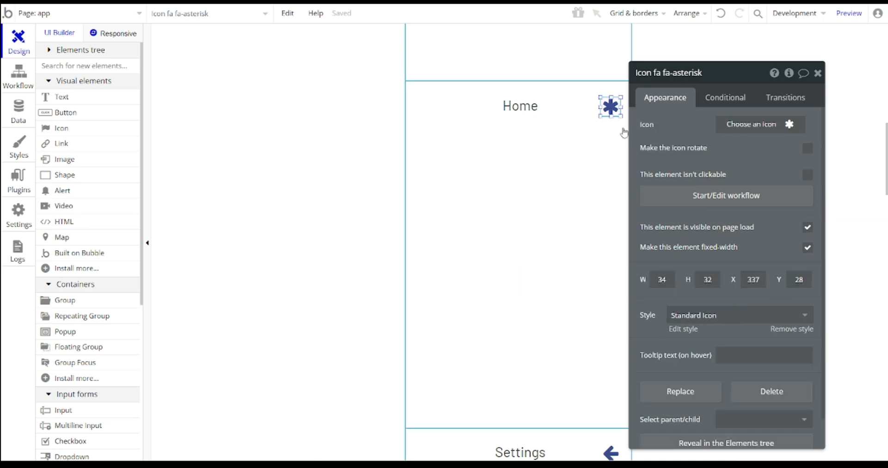
- Give the asterisk icon a click workflow with a Go to page action
scroll(606, 118, "down", 4)
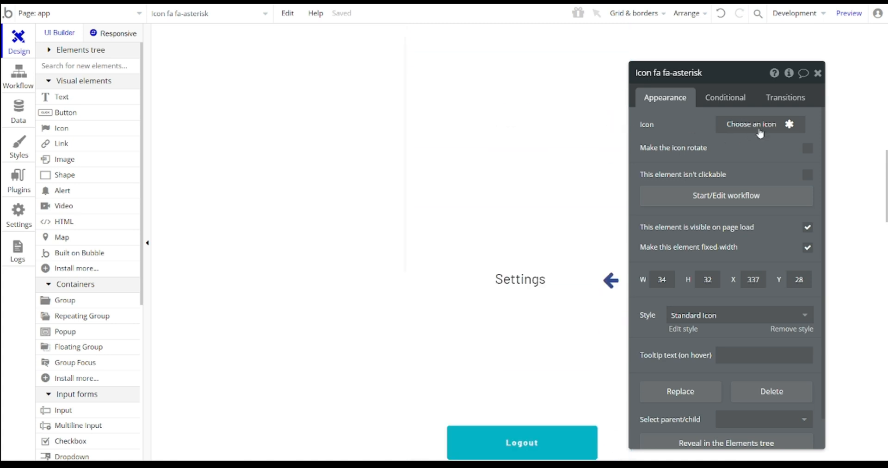
left_click(695, 199)
left_click(126, 159)
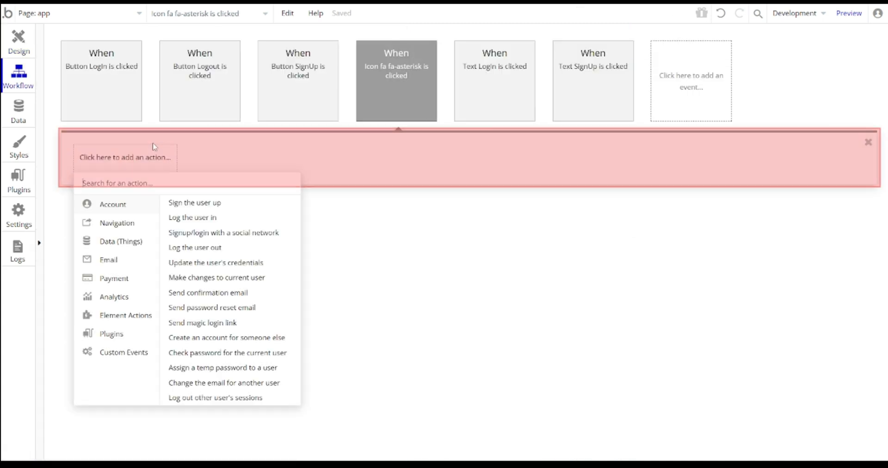
type("go")
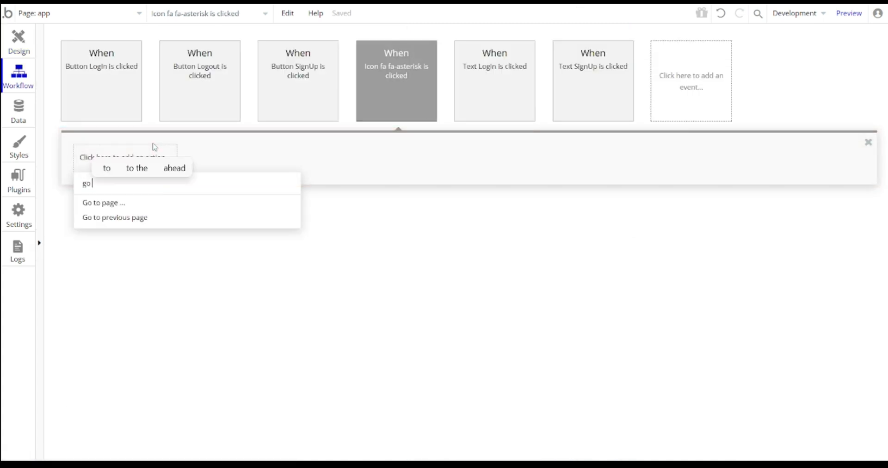
left_click(109, 207)
- Point the action to the app page, sending URL parameter key = settings
left_click(753, 103)
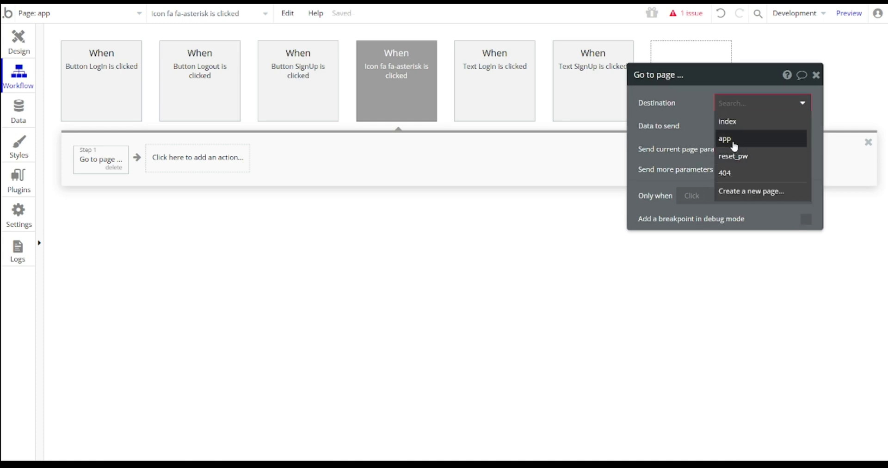
left_click(735, 138)
left_click(805, 189)
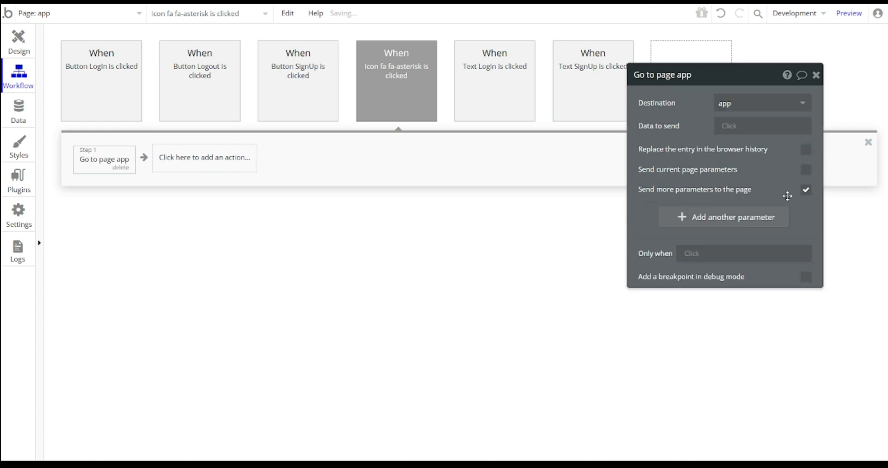
left_click(731, 219)
type("key")
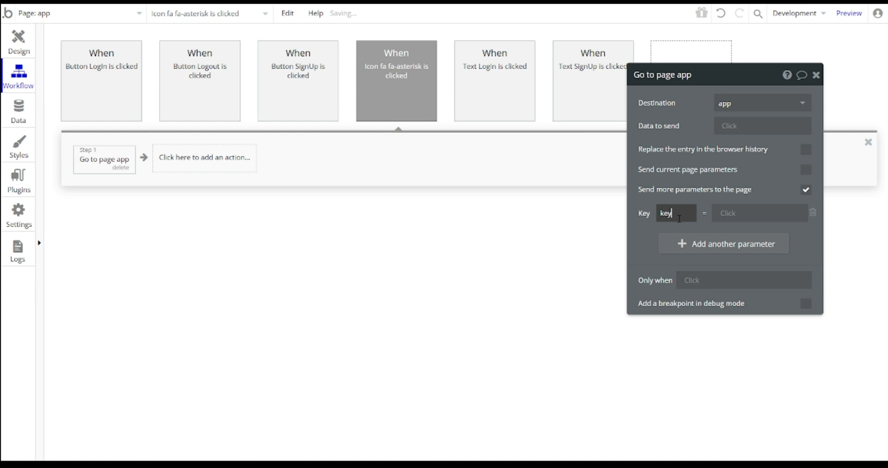
left_click(768, 215)
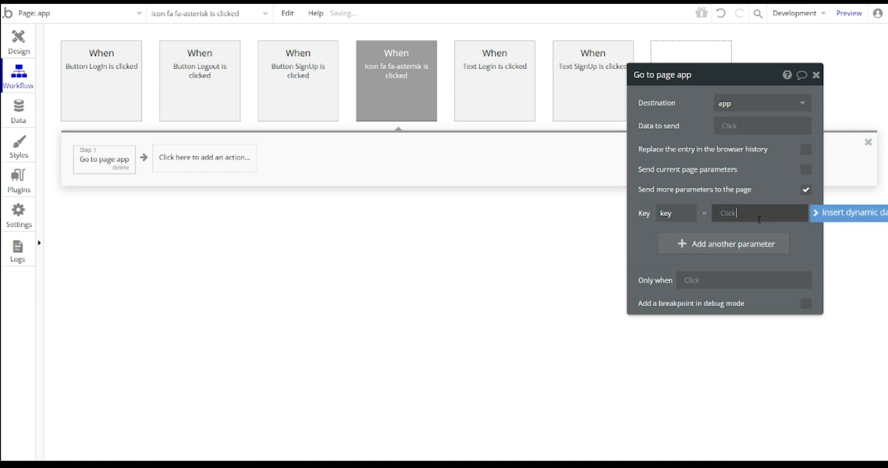
type("settings")
left_click(813, 246)
left_click(20, 56)
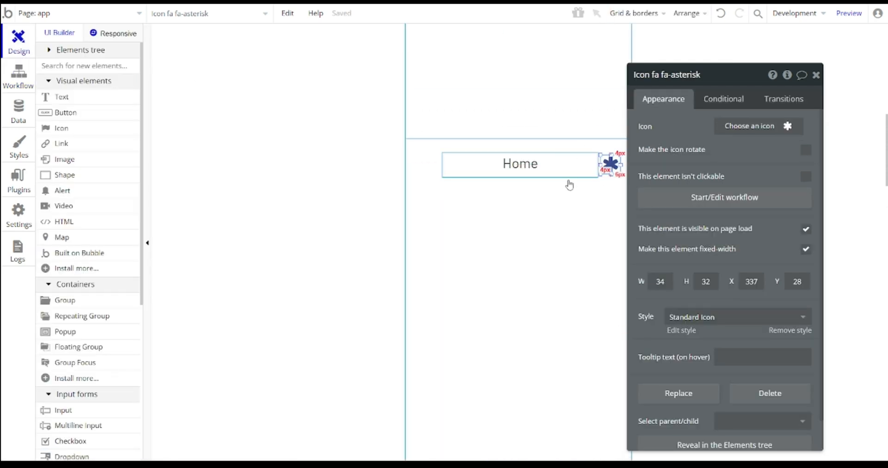
- Give the back arrow beside Settings a click workflow running 'Go to previous page'
left_click(606, 171)
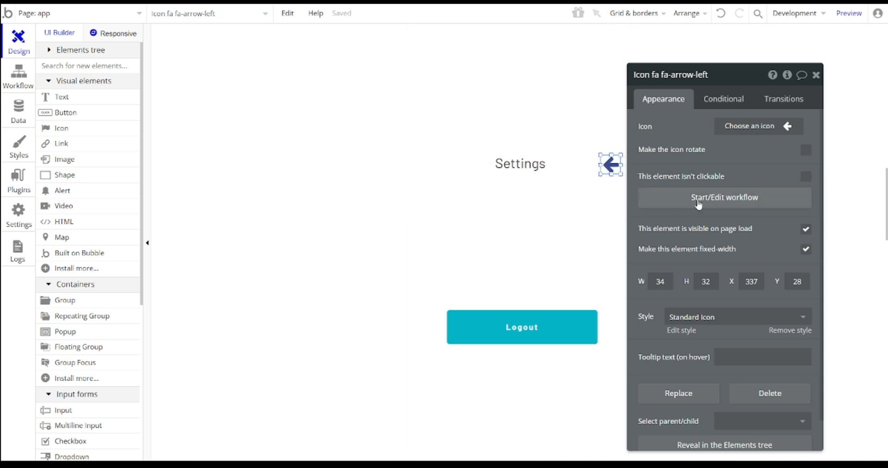
left_click(724, 197)
left_click(162, 158)
type("go")
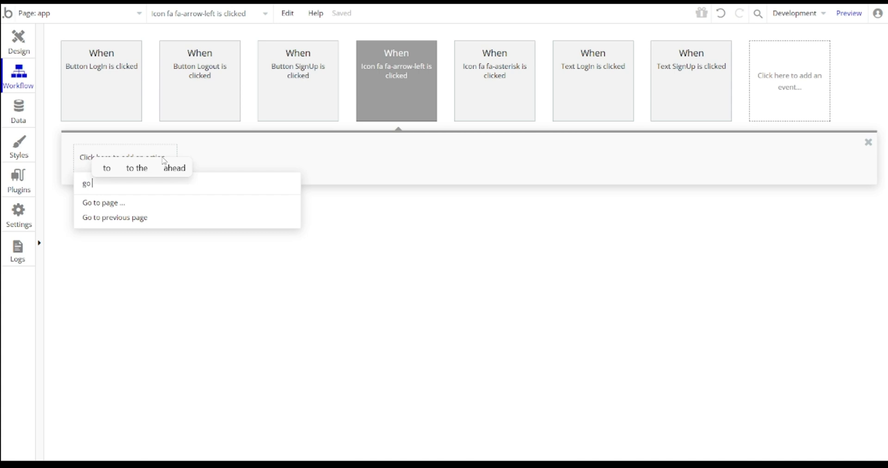
left_click(164, 219)
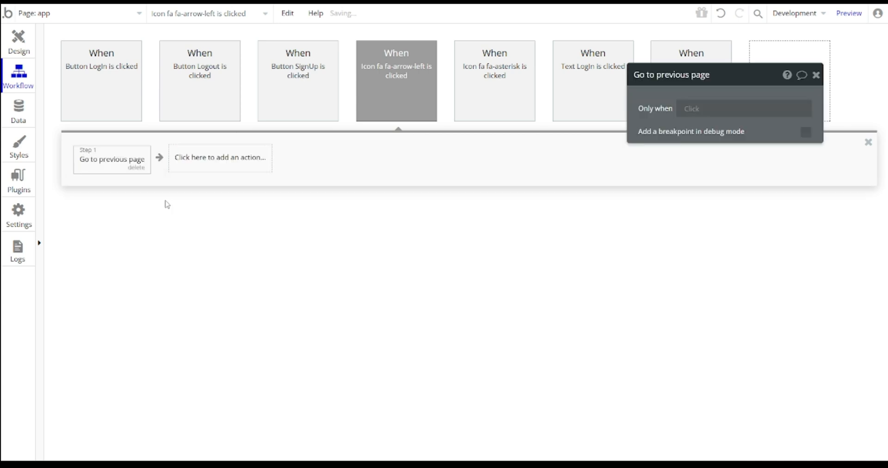
left_click(18, 45)
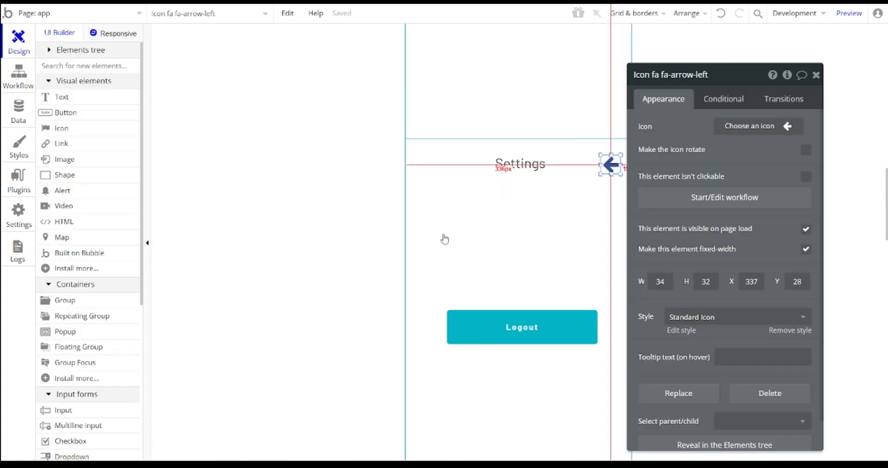
scroll(542, 251, "up", 5)
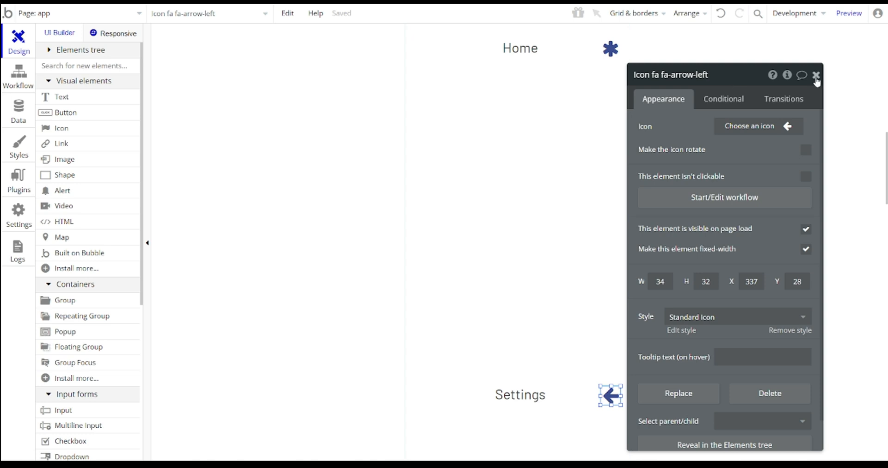
left_click(816, 75)
scroll(601, 185, "down", 6)
- Select the Home screen group on the app page
scroll(585, 214, "up", 8)
scroll(582, 218, "up", 10)
scroll(577, 210, "down", 6)
scroll(577, 211, "down", 4)
scroll(577, 210, "up", 12)
left_click(476, 175)
scroll(476, 175, "down", 11)
scroll(577, 215, "down", 3)
scroll(553, 207, "up", 3)
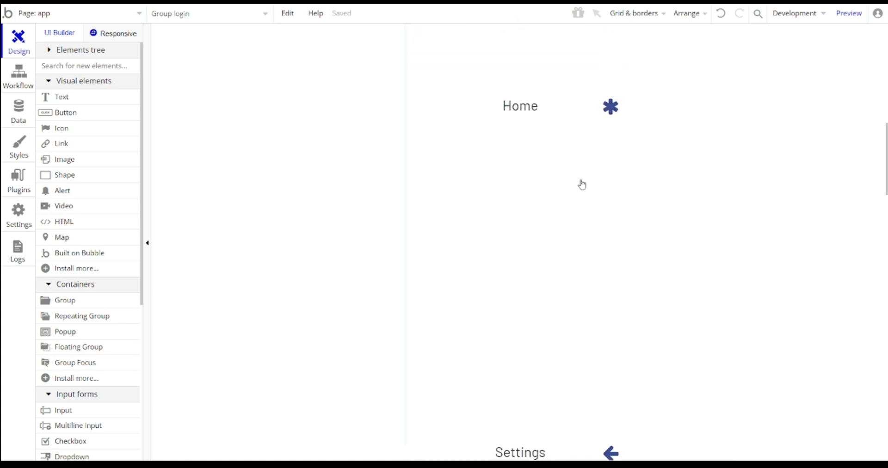
left_click(539, 220)
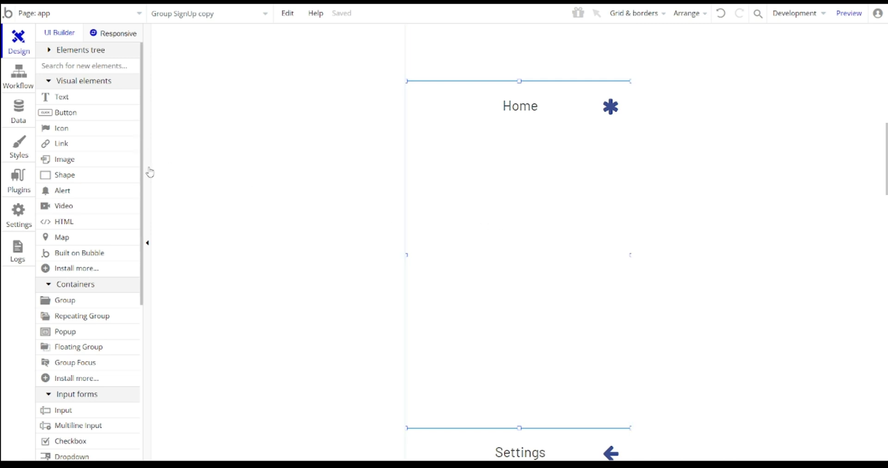
scroll(91, 131, "down", 5)
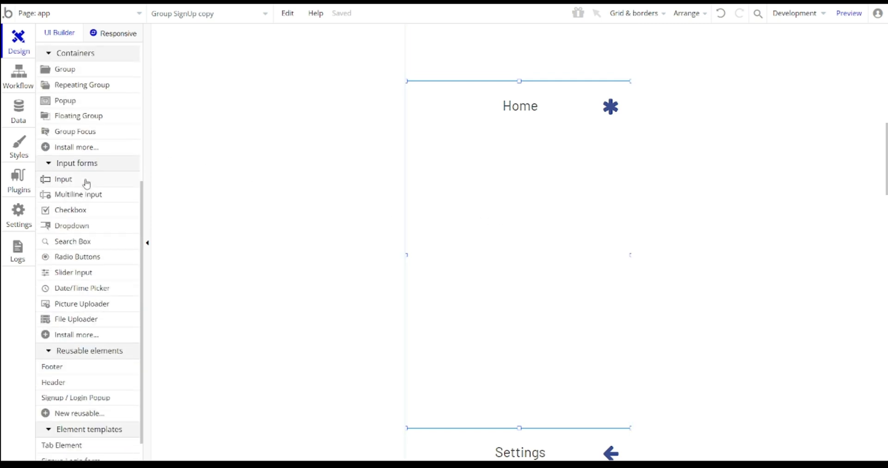
- Review the news data type's fields, then return to the Design tab
left_click(18, 114)
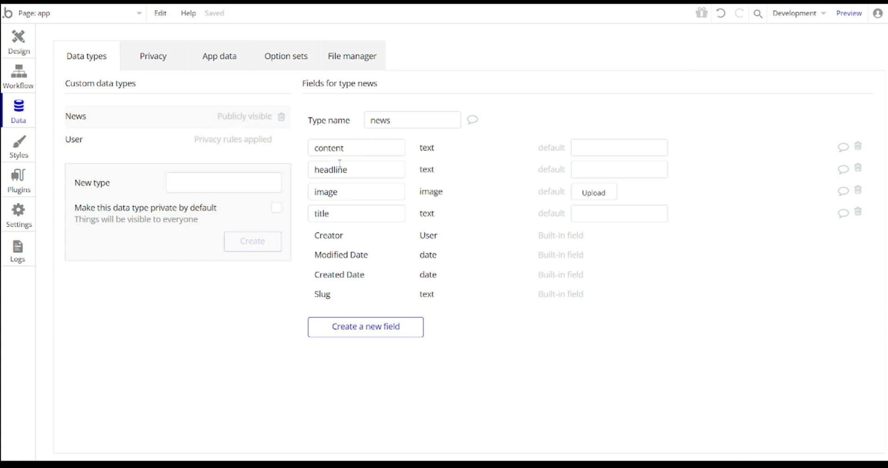
left_click_drag(315, 149, 329, 169)
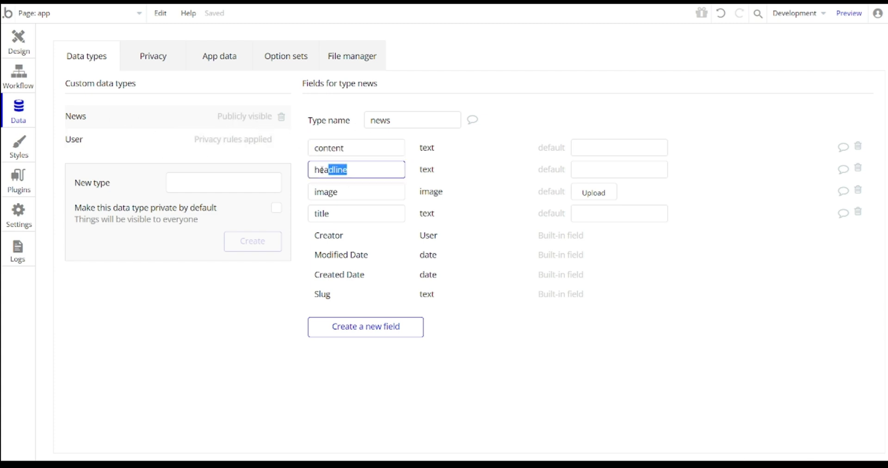
key("Tab")
key("Tab")
left_click(19, 41)
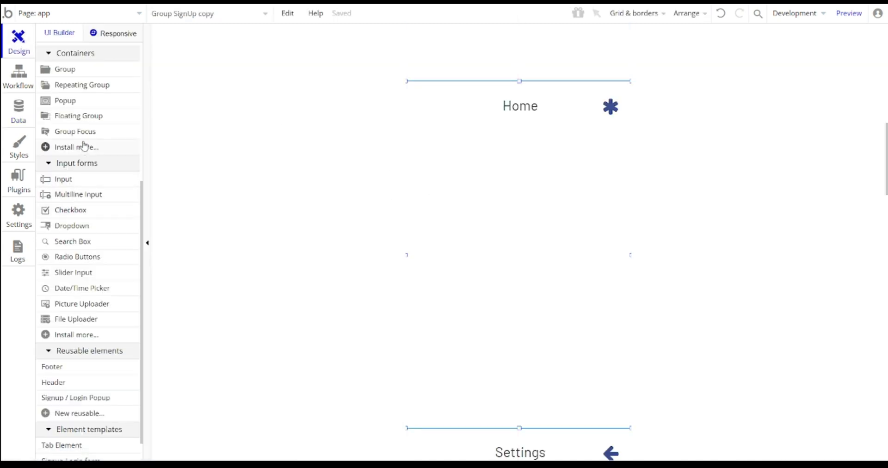
- Draw a repeating group under Home and set its content type to news
scroll(81, 226, "down", 2)
scroll(80, 231, "up", 5)
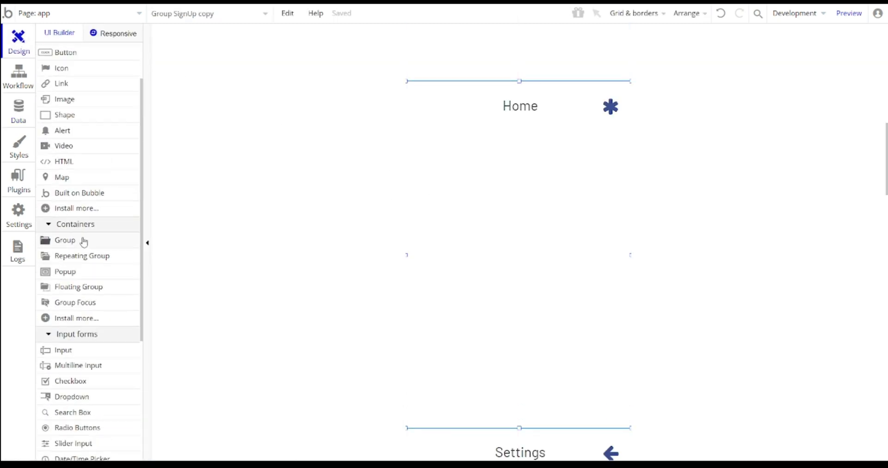
left_click(78, 256)
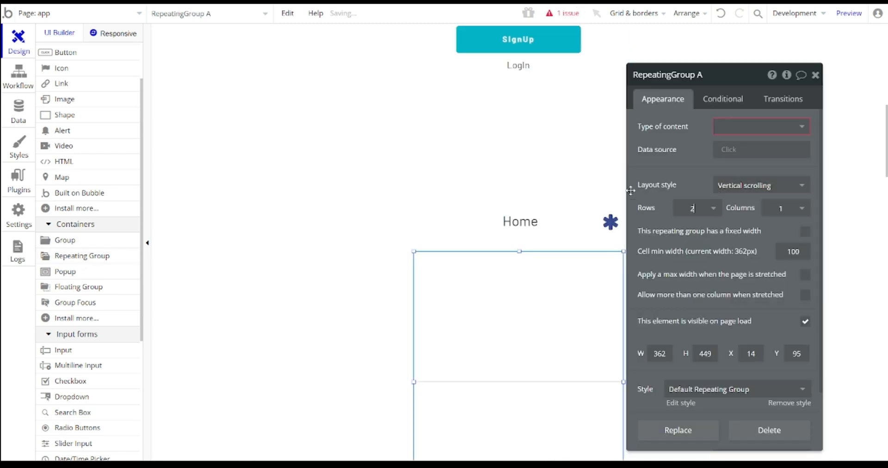
scroll(631, 191, "down", 3)
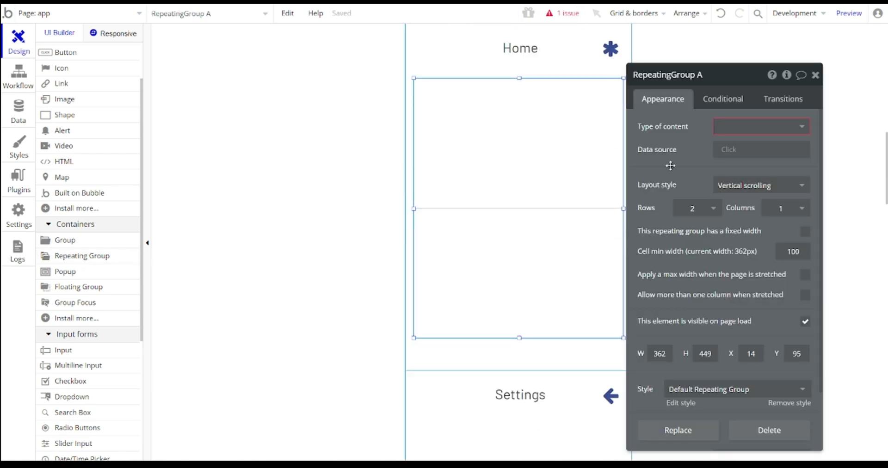
left_click(755, 129)
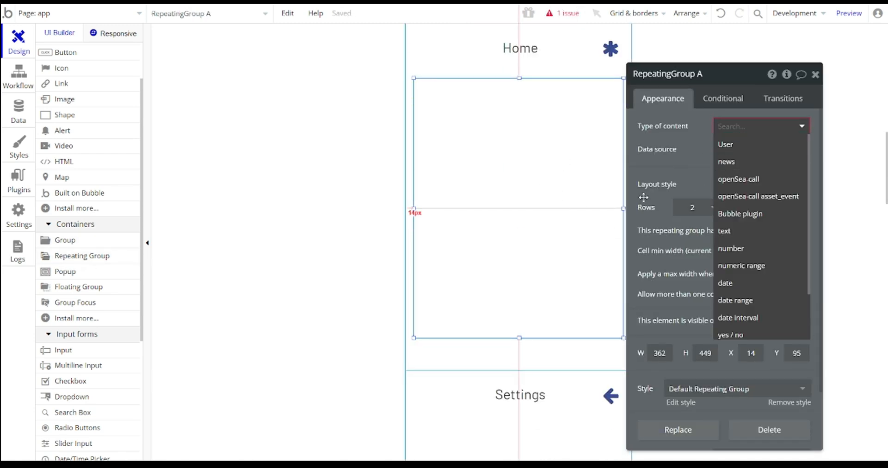
left_click(743, 163)
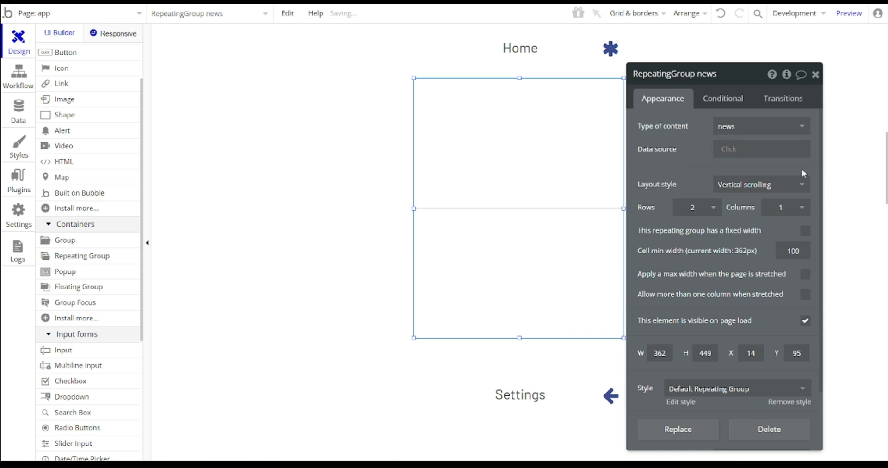
- Draw a plain group inside the repeating group's first cell
scroll(88, 130, "up", 2)
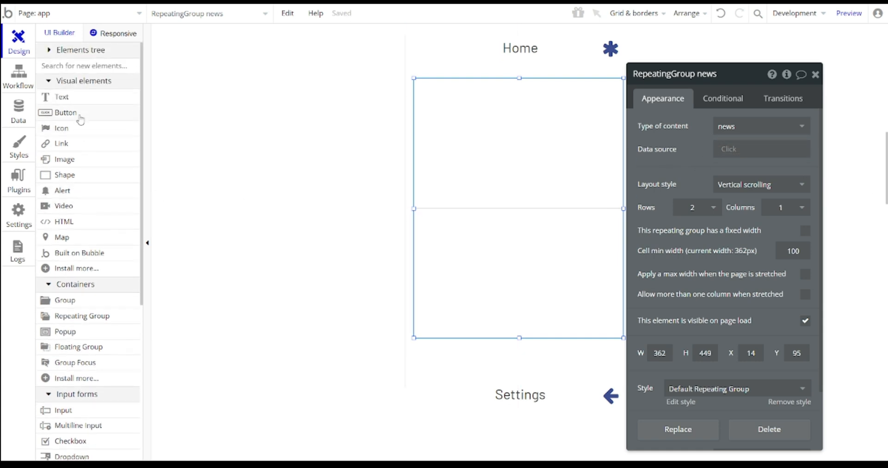
scroll(72, 247, "down", 1)
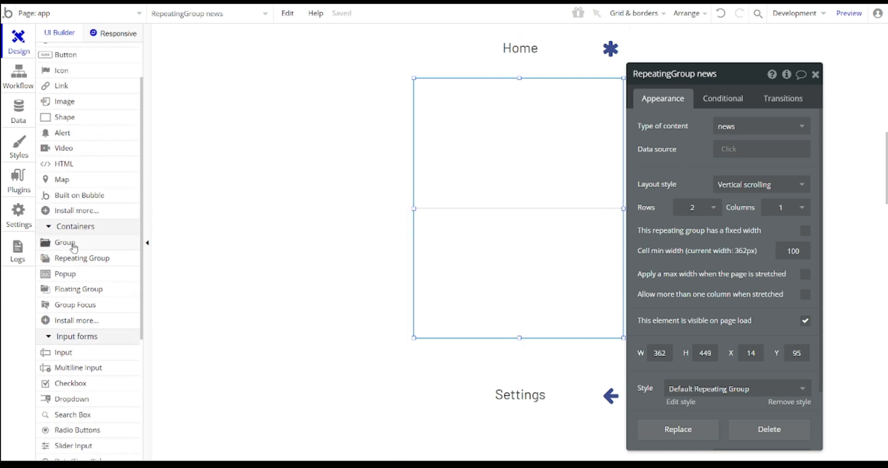
left_click(74, 248)
mouse_move(426, 115)
left_mouse_down()
mouse_move(587, 204)
mouse_move(614, 198)
left_mouse_up()
scroll(91, 151, "up", 1)
- Draw a text box at the top of the news cell and set the enclosing group's type to news
left_click(61, 97)
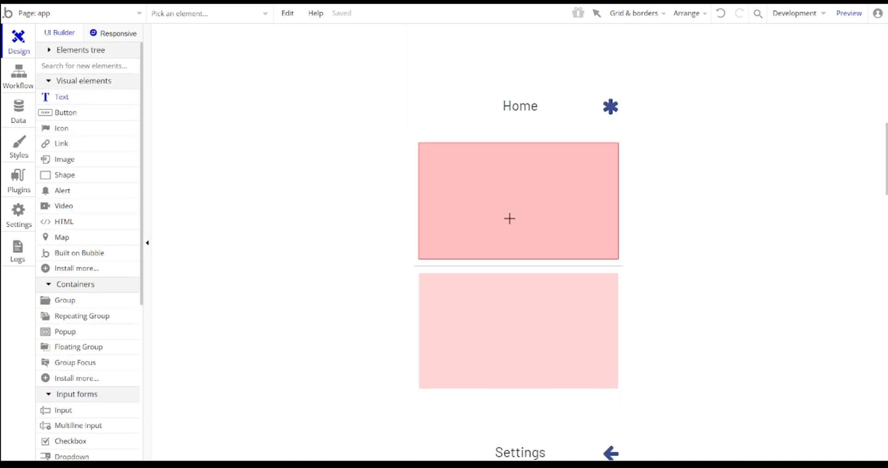
left_click_drag(424, 147, 579, 167)
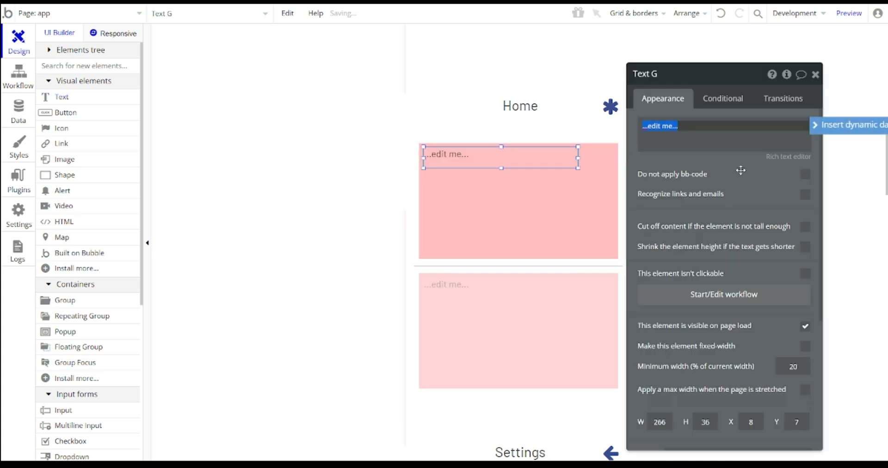
key("BackSpace")
left_click(824, 128)
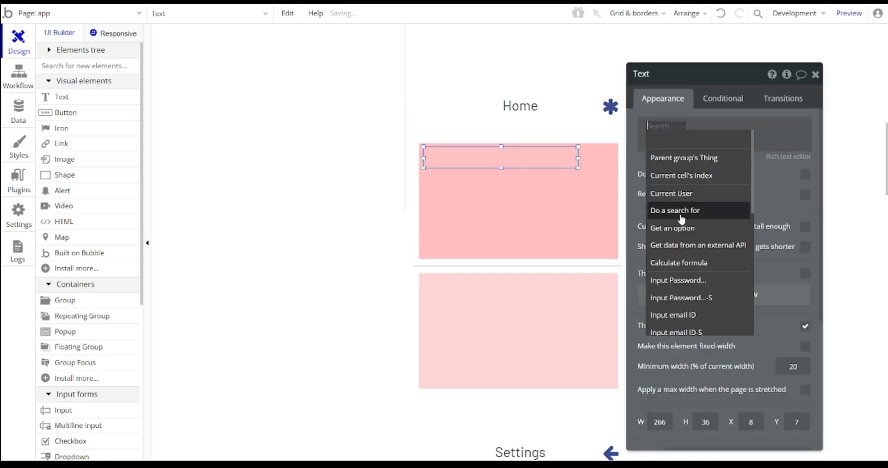
left_click(609, 159)
left_click(747, 136)
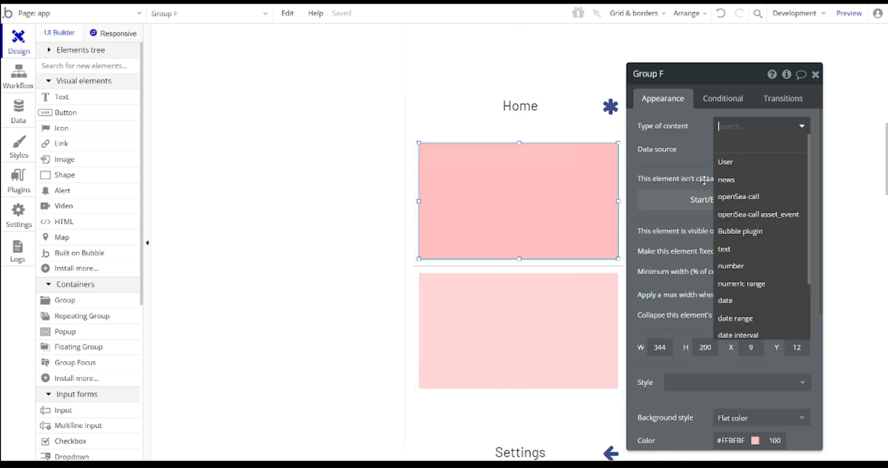
left_click(742, 182)
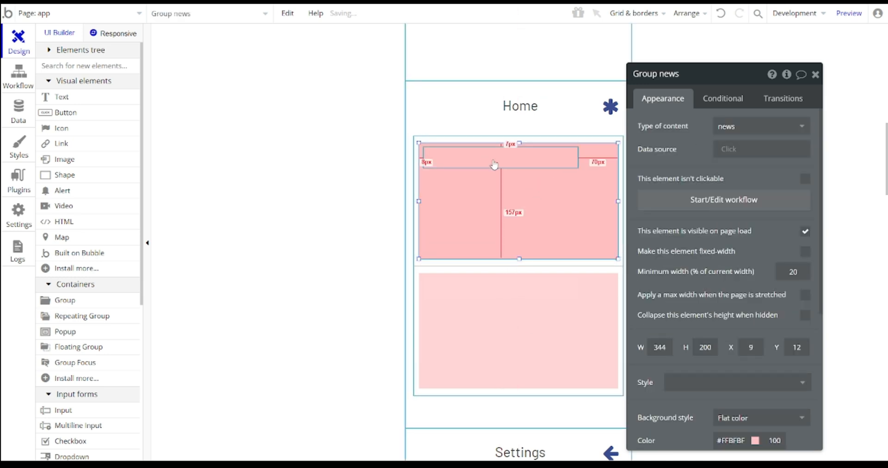
- Make the text show Parent group's news's title, with its preset style removed, at size 18
left_click(514, 157)
left_click(690, 138)
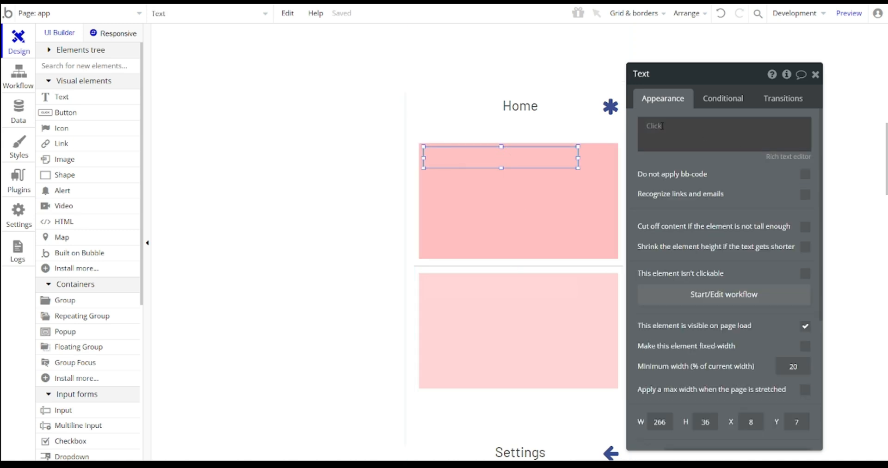
left_click(698, 160)
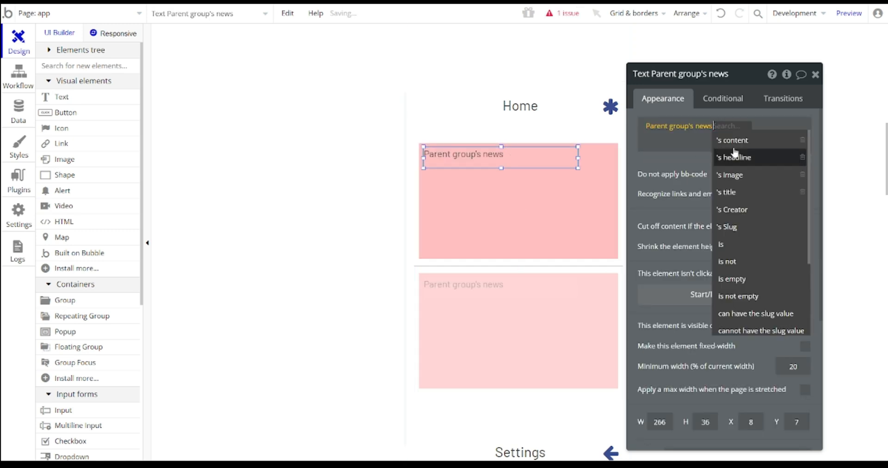
left_click(735, 195)
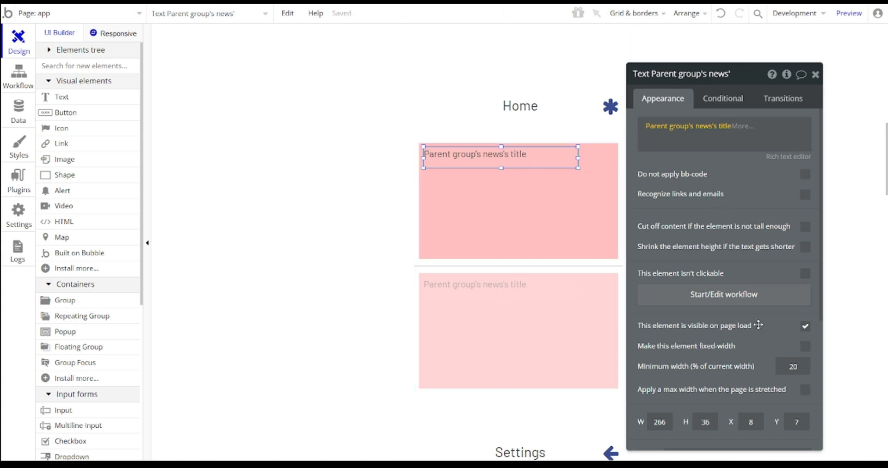
scroll(737, 327, "down", 5)
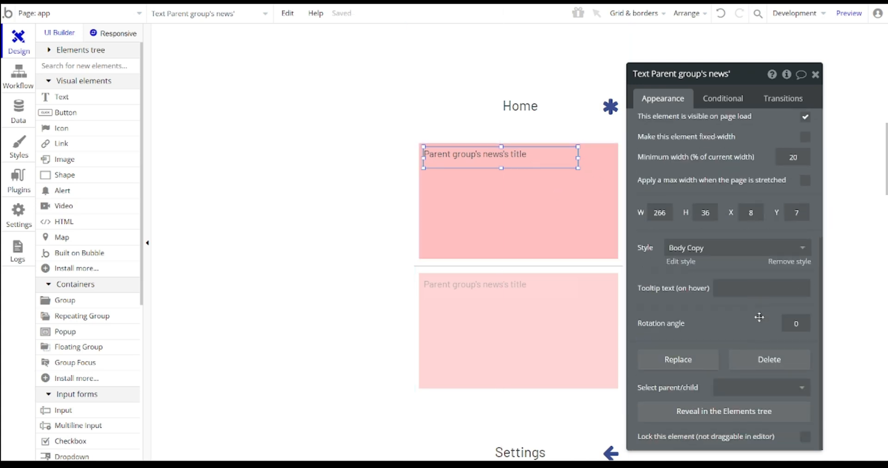
left_click(798, 265)
scroll(777, 283, "down", 2)
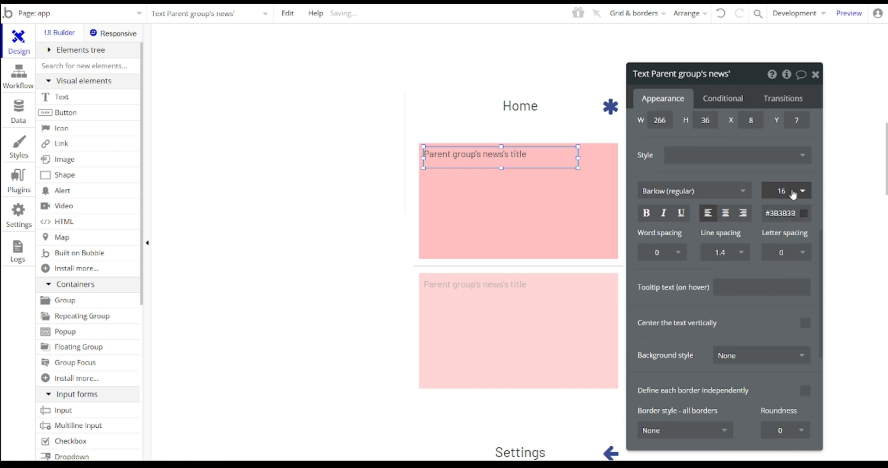
left_click(797, 191)
left_click(779, 347)
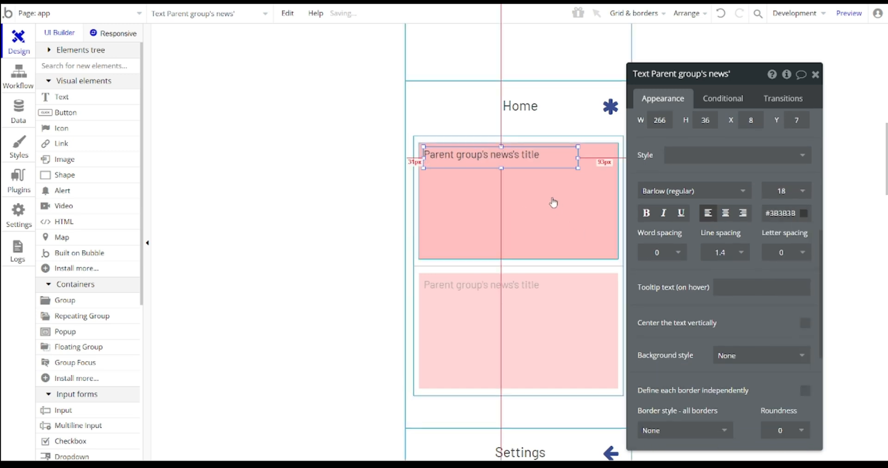
key("Escape")
- Duplicate the title text twice, placing the copies lower in the cell
double_click(502, 165)
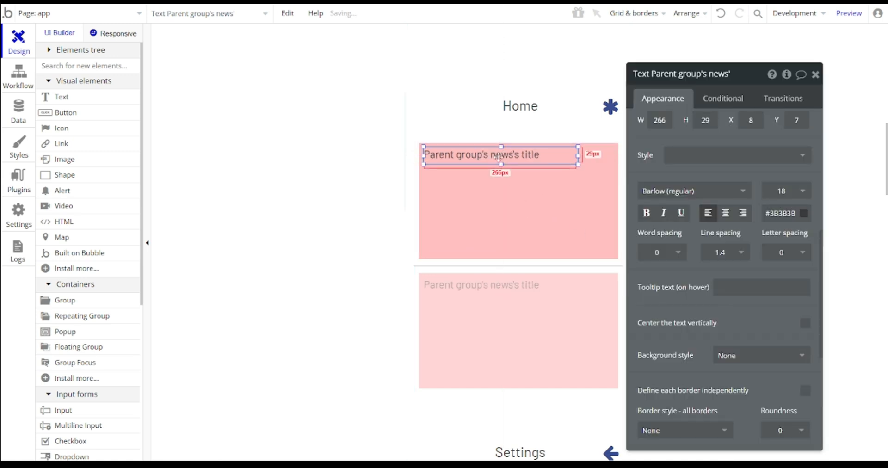
key("ctrl+v")
left_click_drag(496, 159, 501, 212)
double_click(511, 181)
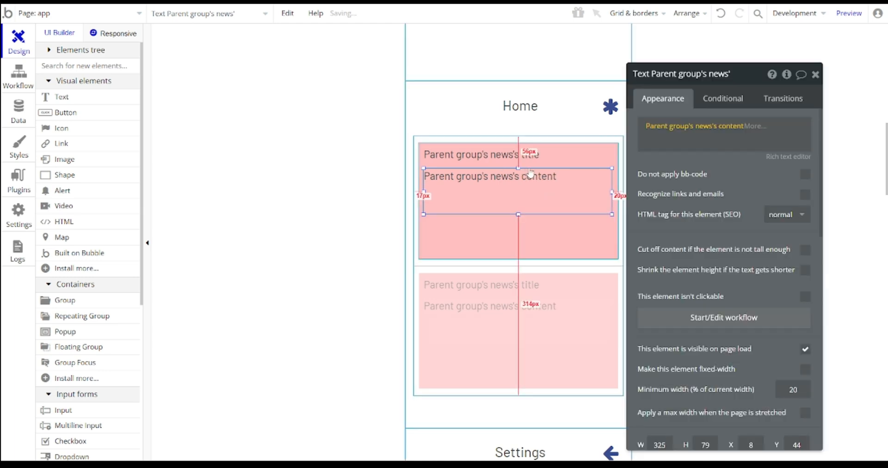
left_click(507, 157)
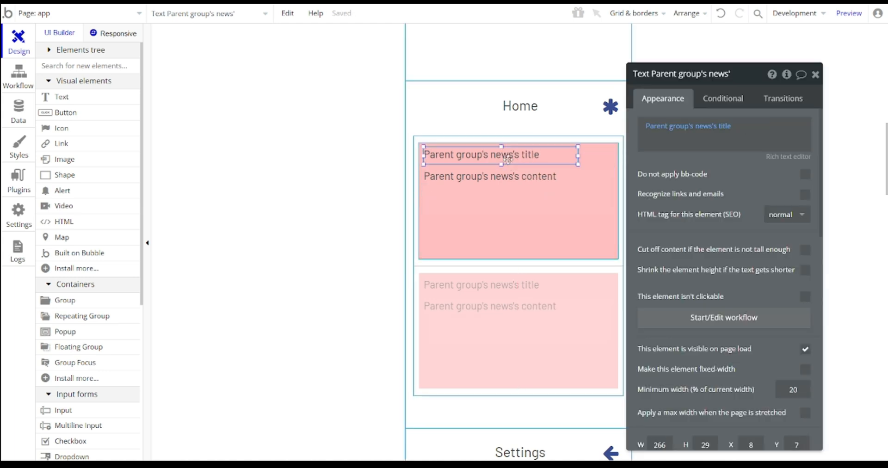
key("ctrl+d")
left_click_drag(509, 160, 471, 224)
- Switch the lowest copy to show the news headline and set the content text size to 14
left_click(512, 178)
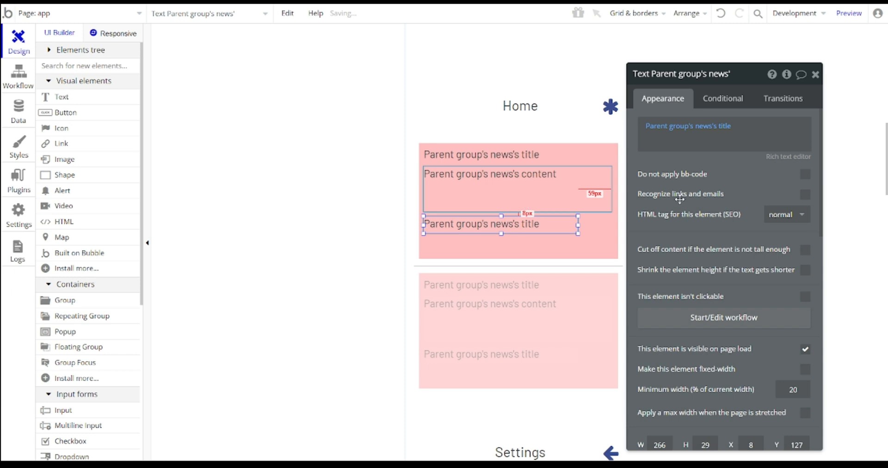
left_click(725, 128)
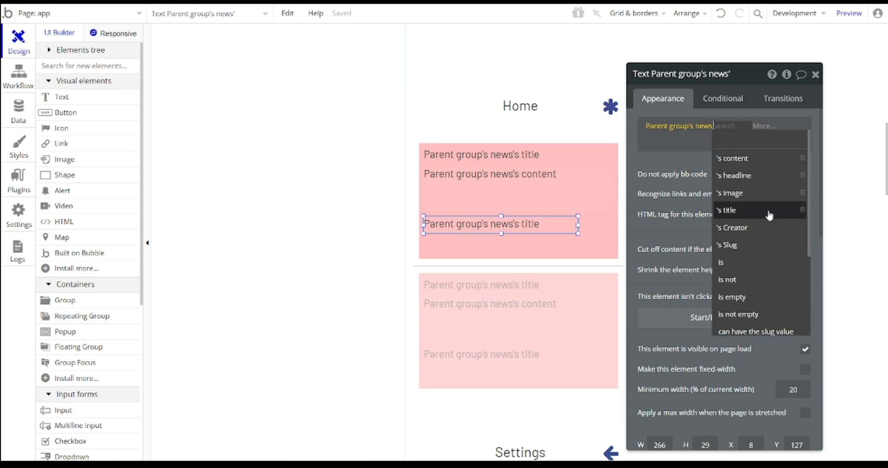
left_click(749, 181)
left_click(592, 194)
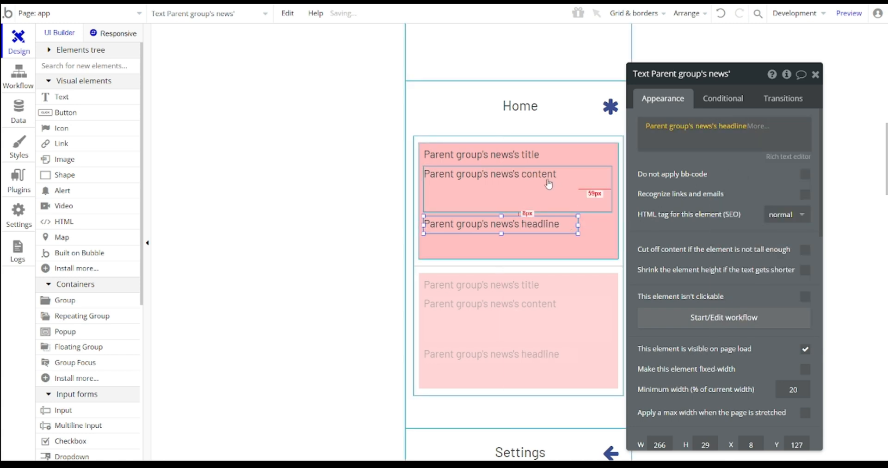
scroll(643, 248, "down", 5)
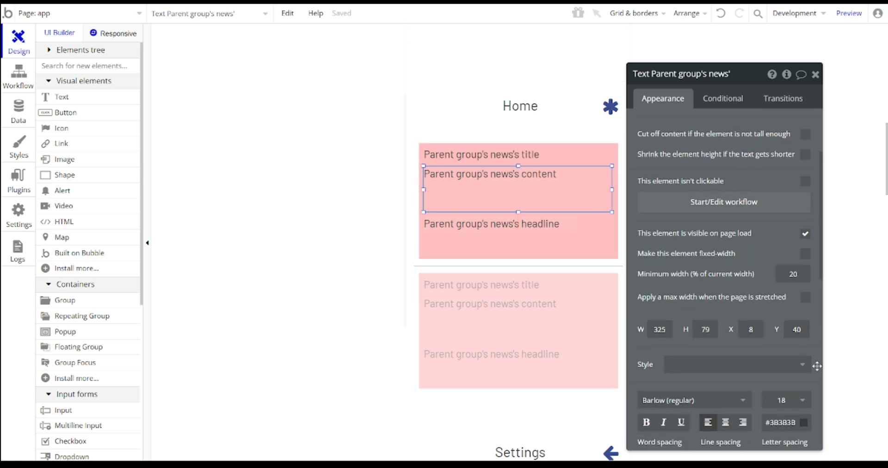
left_click(789, 398)
scroll(797, 440, "down", 3)
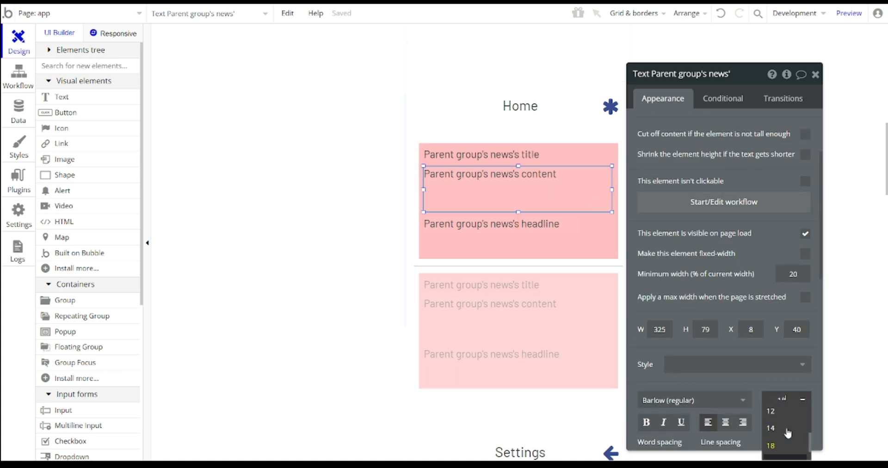
scroll(772, 416, "down", 2)
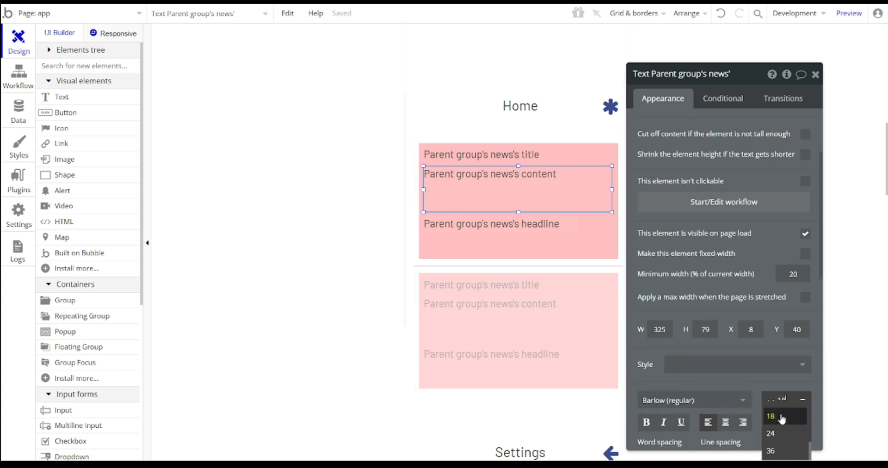
left_click(773, 410)
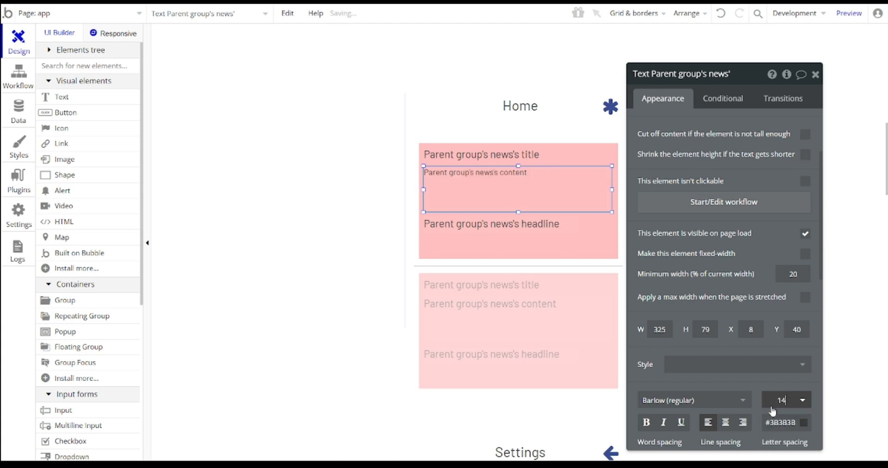
- Reduce the headline text's font size to 16
left_click(545, 231)
scroll(785, 373, "down", 2)
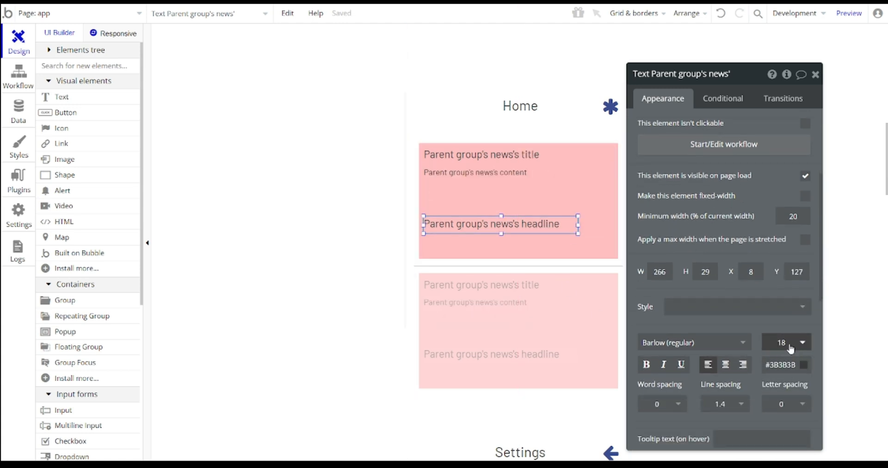
left_click(772, 344)
scroll(796, 396, "down", 3)
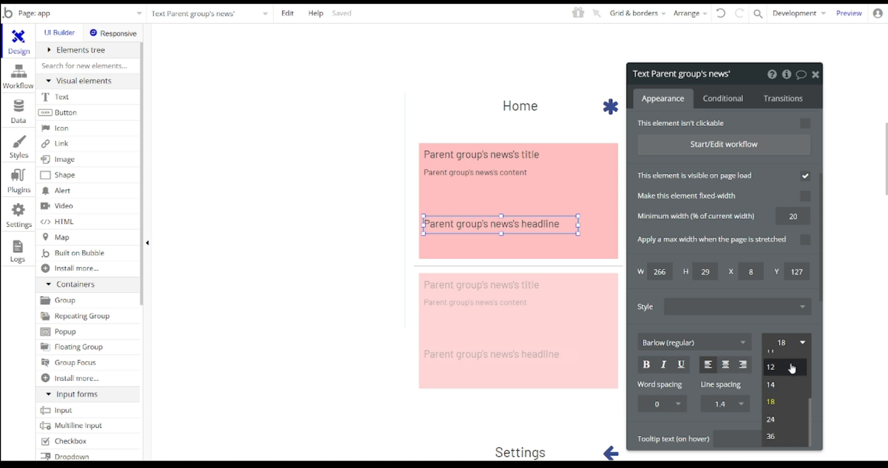
key("Down")
key("Down")
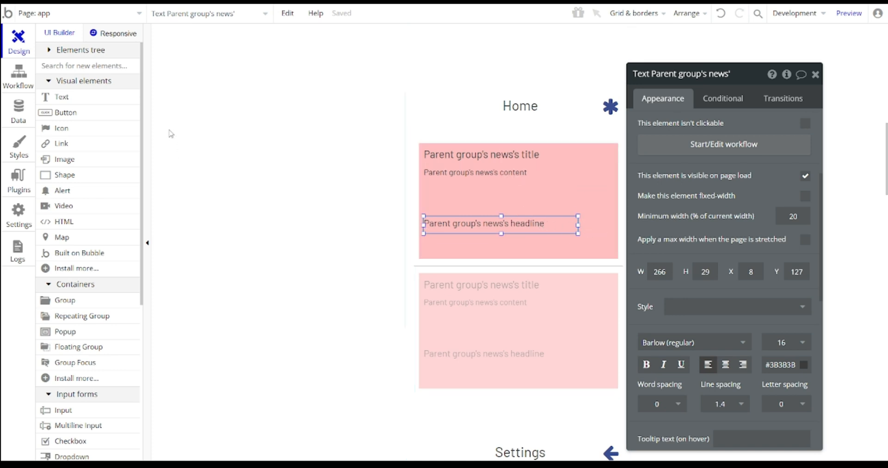
scroll(129, 169, "down", 4)
scroll(81, 154, "up", 4)
left_click(65, 159)
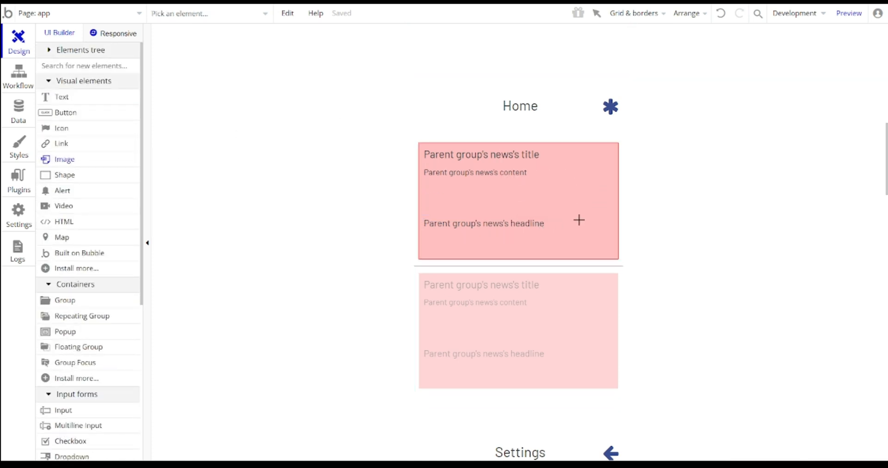
- Draw an image box beside the headline and resize the headline to 236 wide by 52 high
left_click_drag(596, 246, 613, 254)
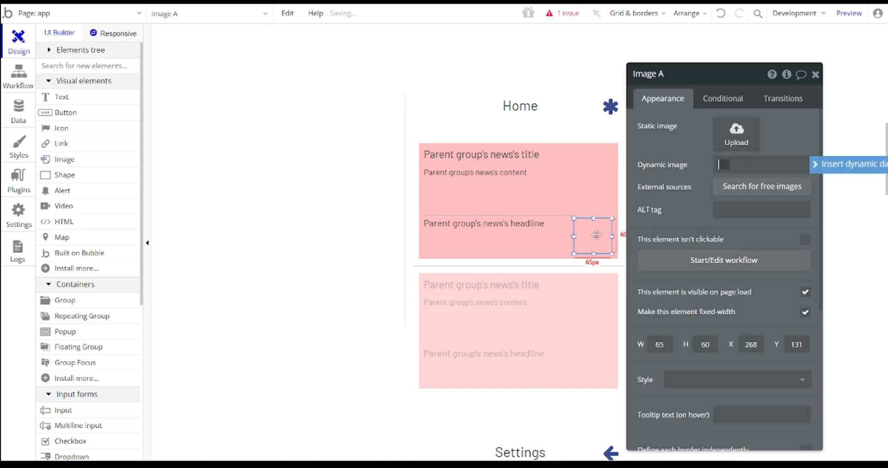
left_click(553, 226)
left_click_drag(578, 225, 561, 224)
left_click(598, 233)
left_click(532, 227)
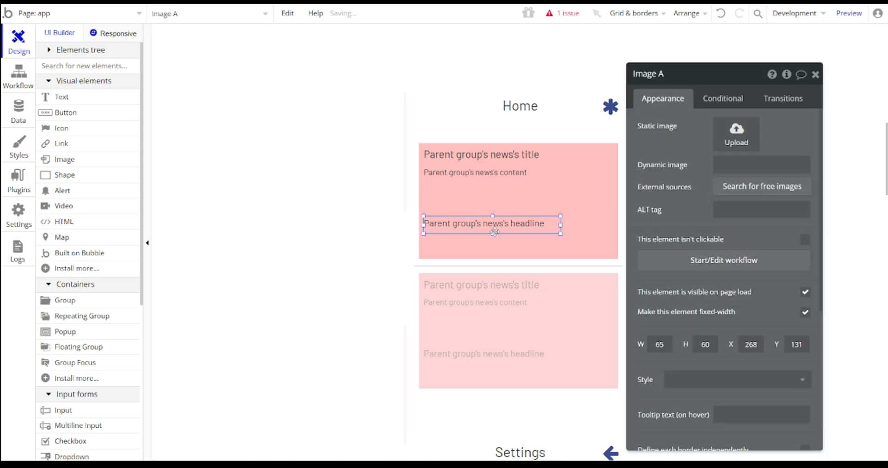
left_click_drag(493, 234, 493, 247)
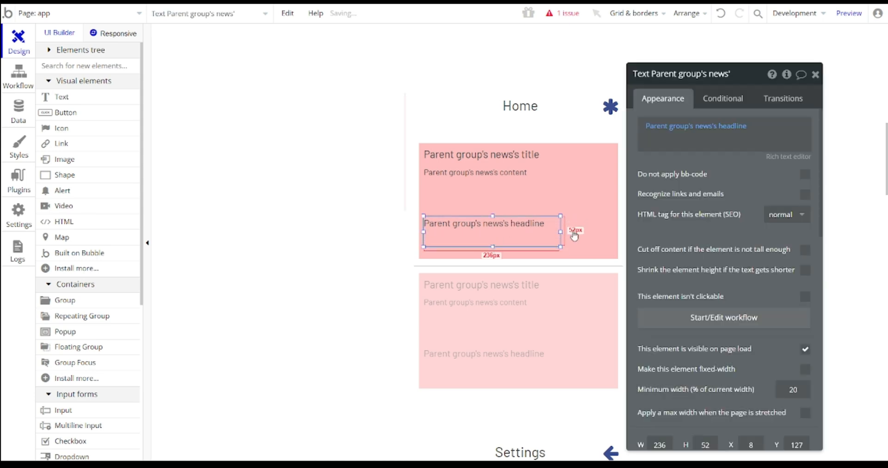
left_click_drag(588, 232, 595, 233)
- Set the image's dynamic source to Parent group's news's image
left_click(740, 164)
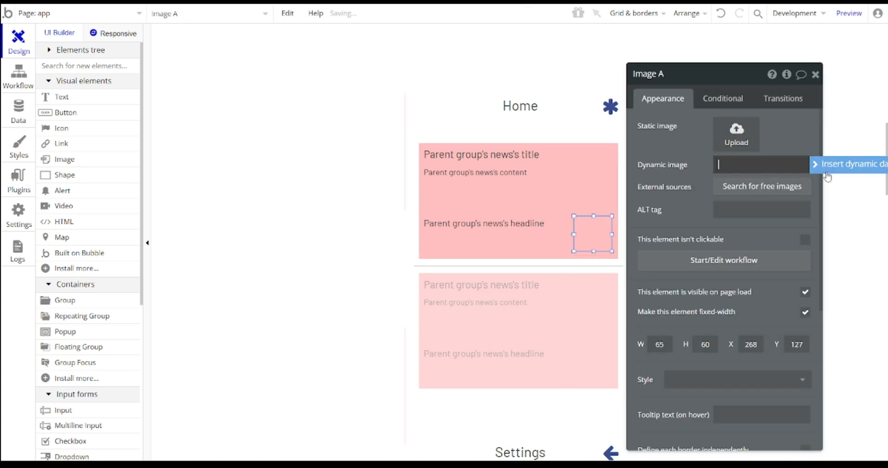
left_click(828, 177)
left_click(754, 197)
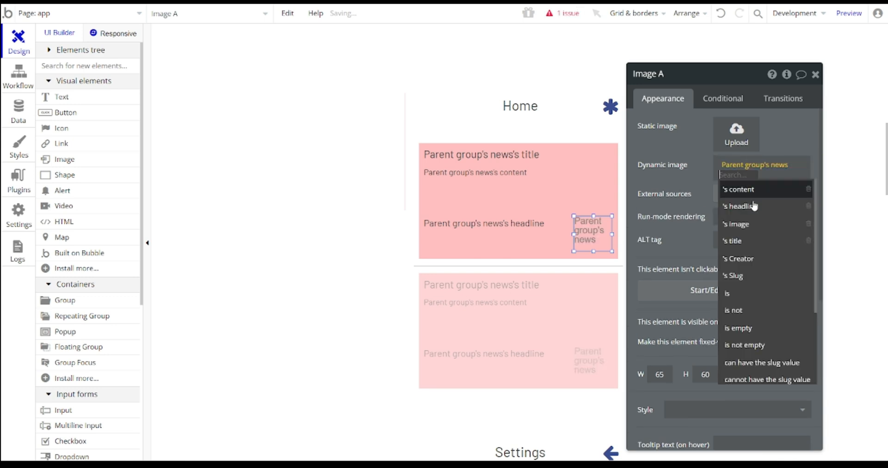
left_click(738, 224)
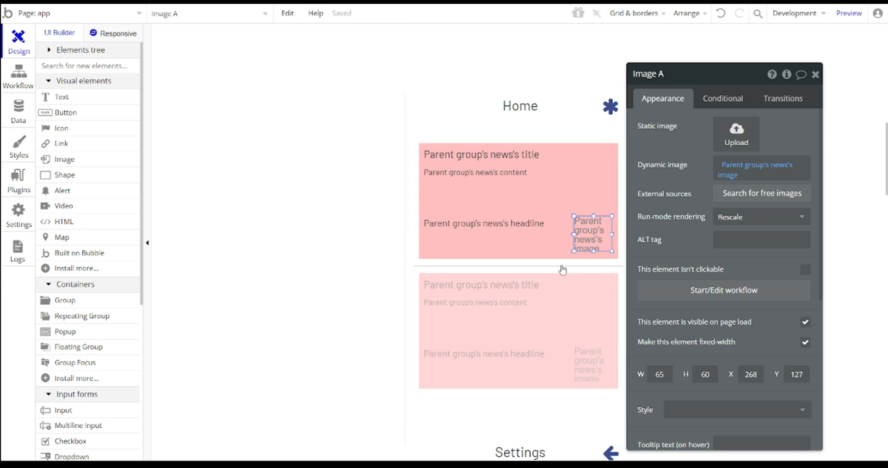
scroll(611, 234, "down", 3)
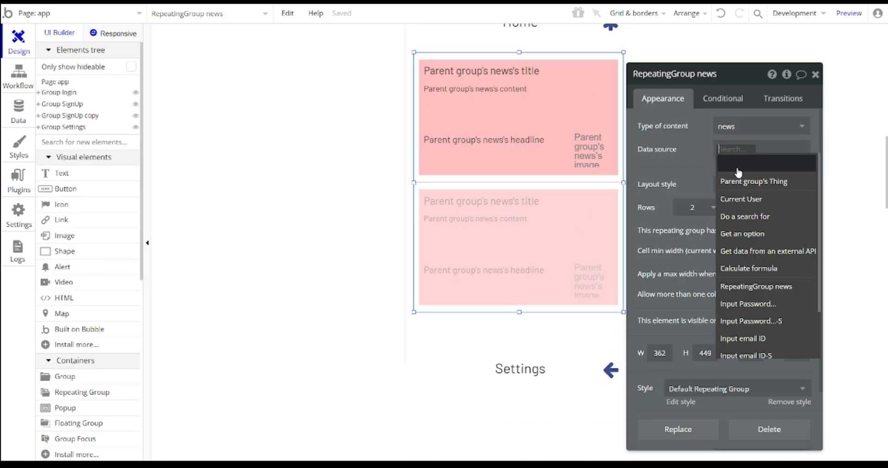
- Set the news repeating group's data source to Do a search for news
left_click(742, 216)
left_click(557, 102)
left_click(524, 137)
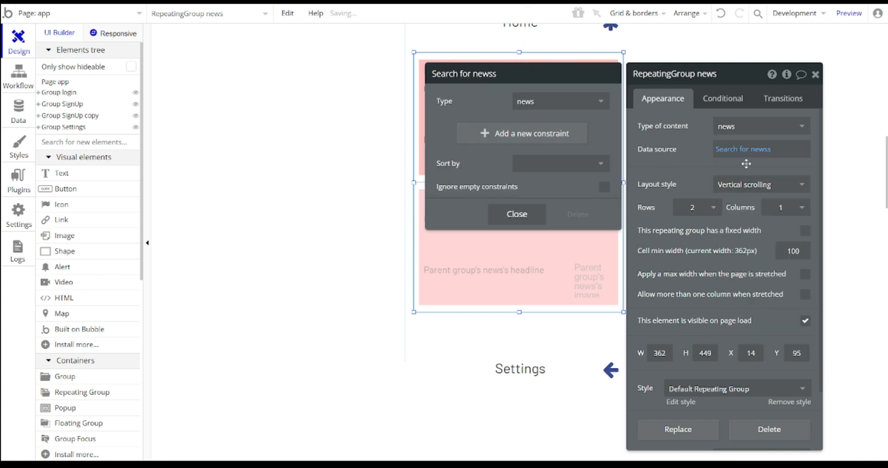
left_click(675, 147)
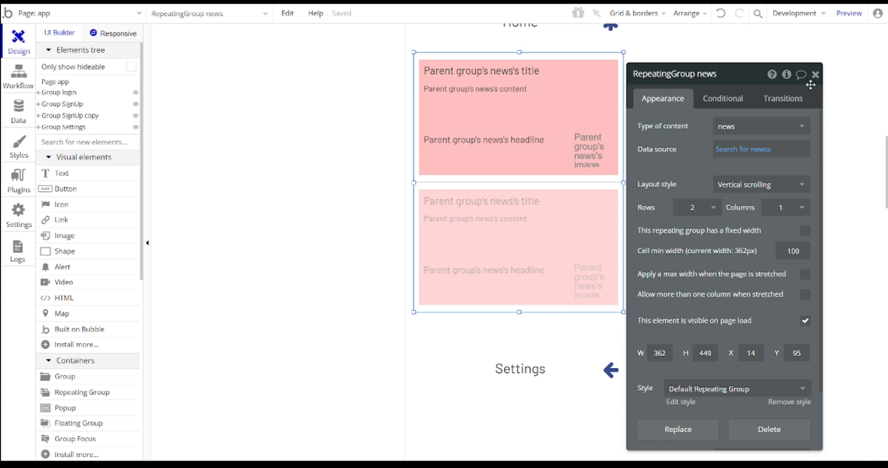
left_click(816, 74)
- Set Group news's data source to Current cell's news and launch the preview
double_click(594, 68)
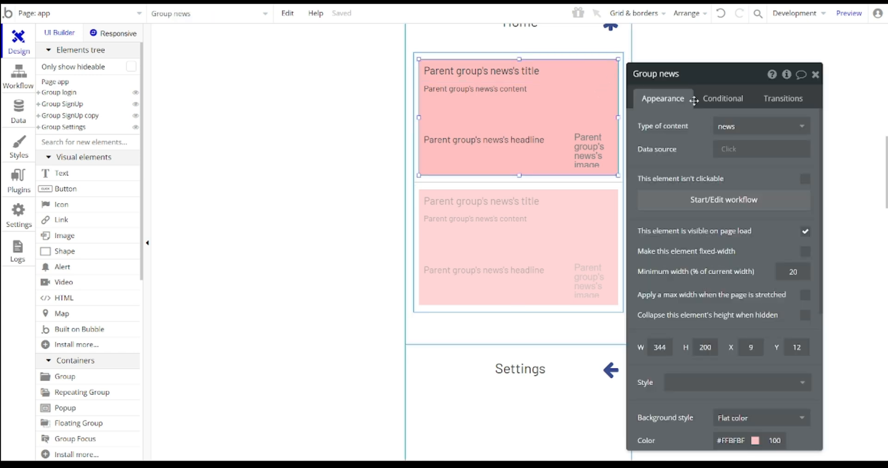
left_click(728, 151)
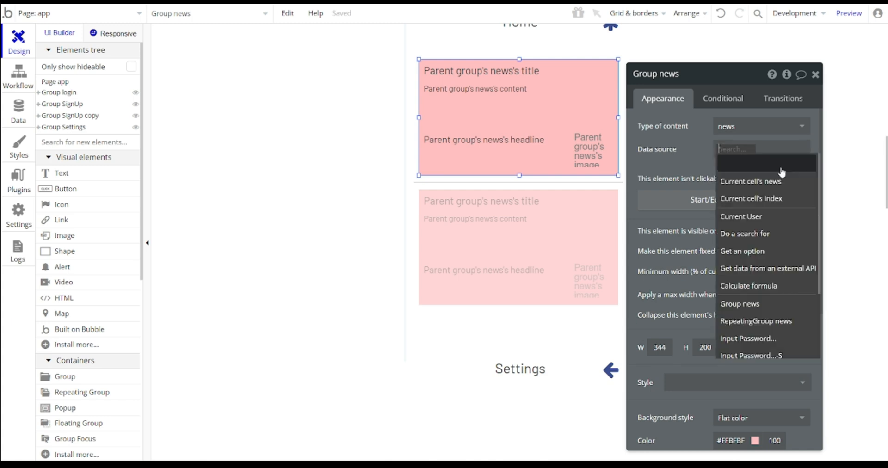
left_click(756, 182)
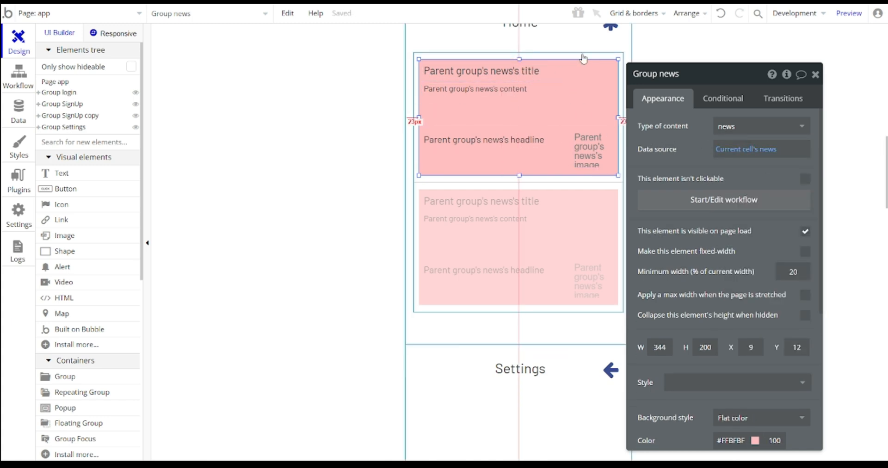
left_click(849, 13)
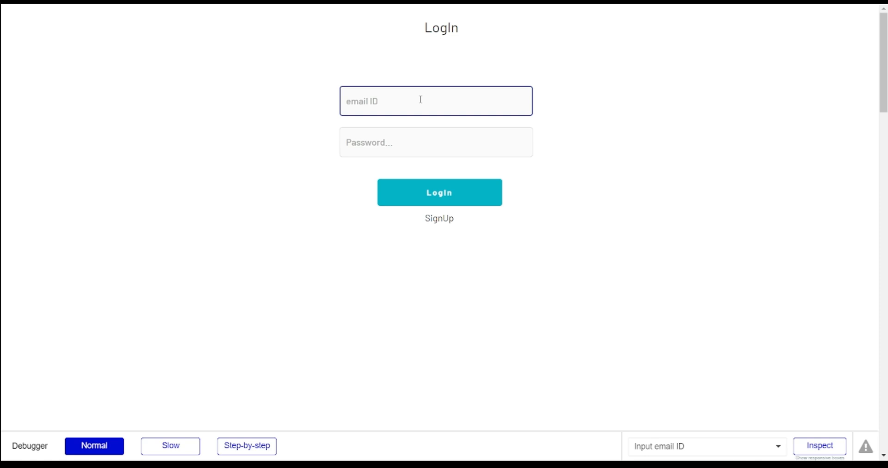
- Try logging in with a test email and password, then dismiss the failed-login alert
left_click(421, 100)
key("Tab")
type("••••")
left_click(456, 193)
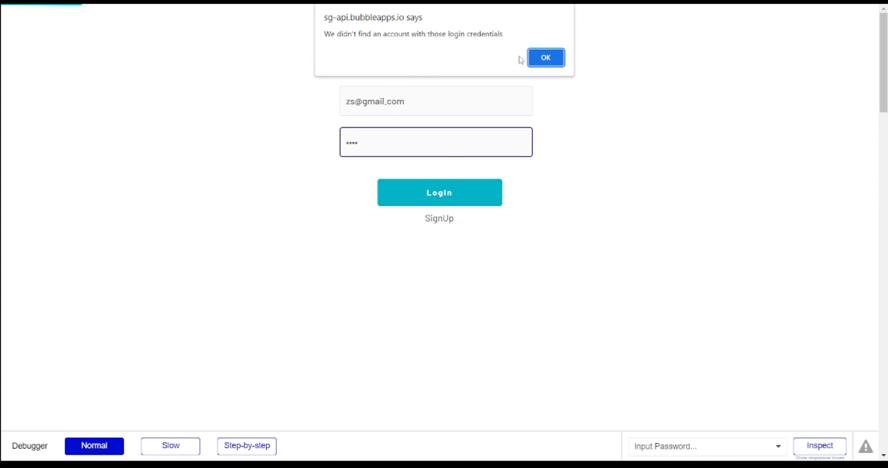
left_click(545, 58)
- Sign up a new account with the test email and password, closing the browser's password prompts
left_click(444, 224)
left_click(406, 112)
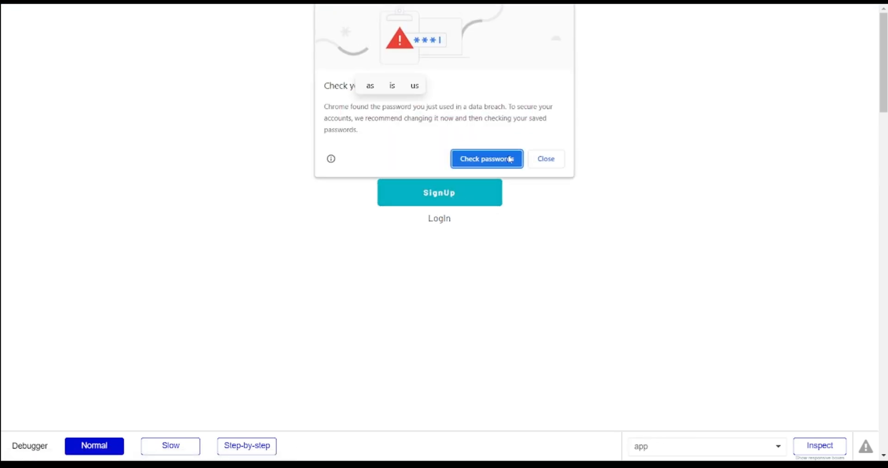
left_click(546, 159)
left_click(412, 89)
type("@gmail.com")
key("Tab")
type("••••")
left_click(458, 190)
left_click(360, 106)
left_click(360, 56)
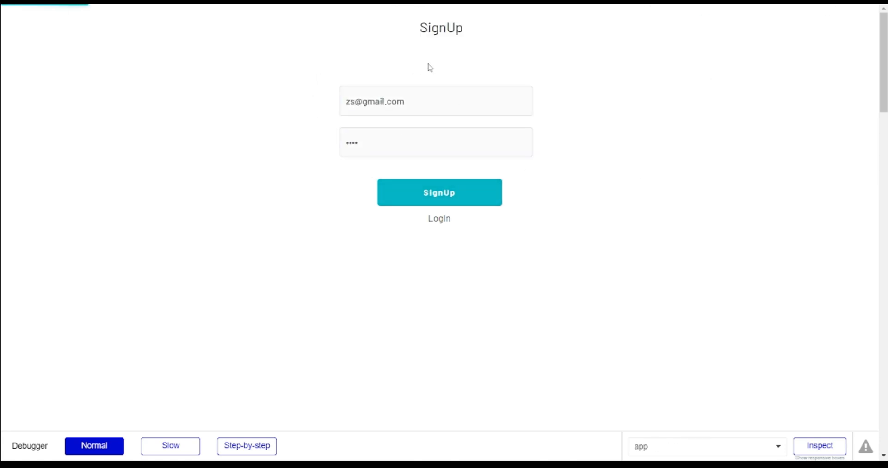
left_click(548, 158)
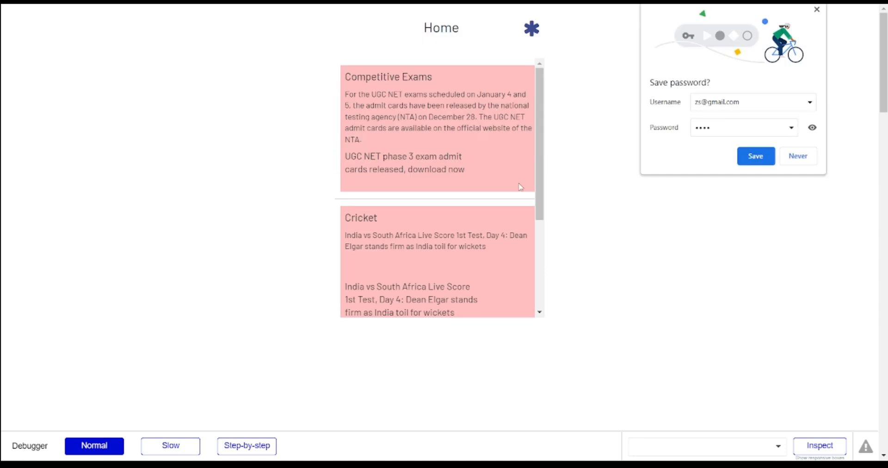
- Decline saving the password and scroll the Home news list to check the images
left_click(808, 157)
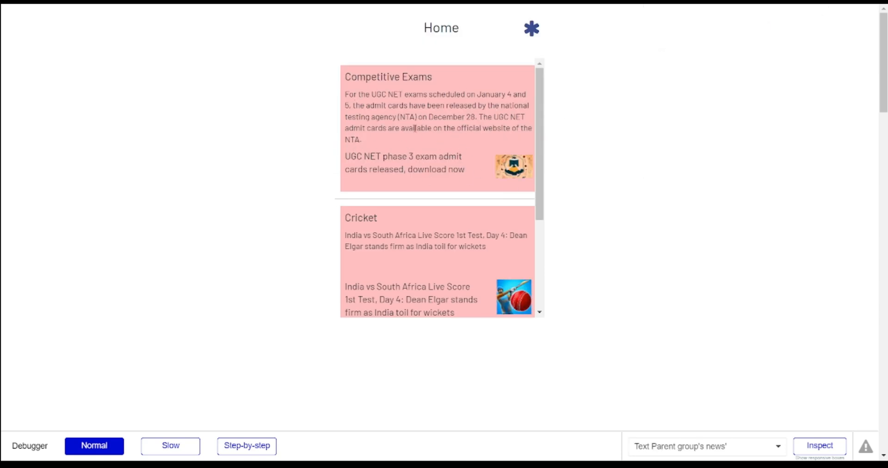
scroll(415, 128, "down", 1)
scroll(397, 133, "up", 1)
scroll(418, 93, "down", 6)
scroll(402, 125, "up", 6)
- Visit Settings, return Home, open Settings again and log out
left_click(531, 29)
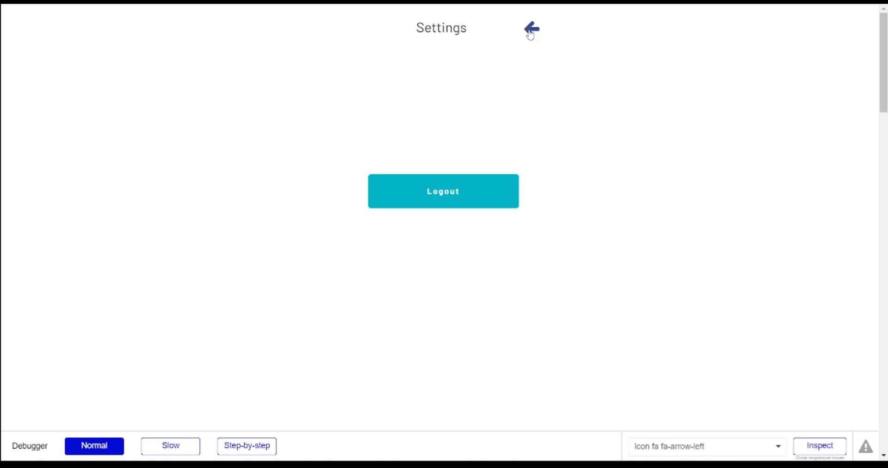
left_click(530, 36)
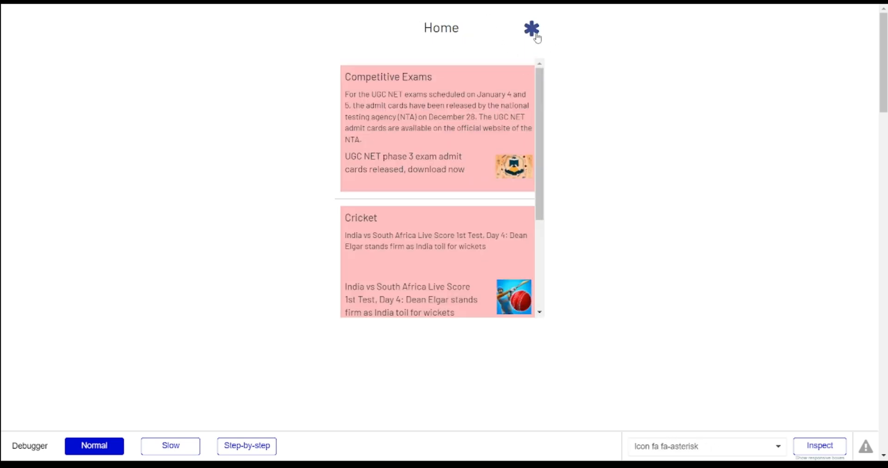
left_click(533, 34)
left_click(461, 194)
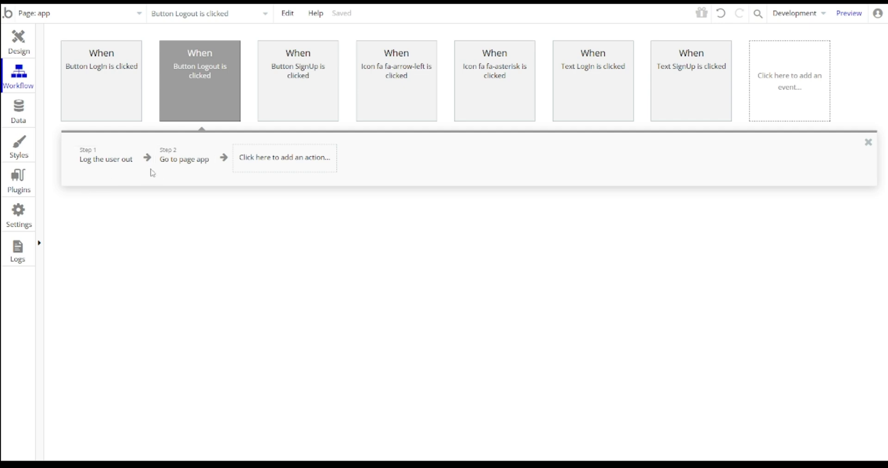
- Insert a Reset a group/popup action for Group login right after Log the user out
left_click(148, 163)
left_click(149, 162)
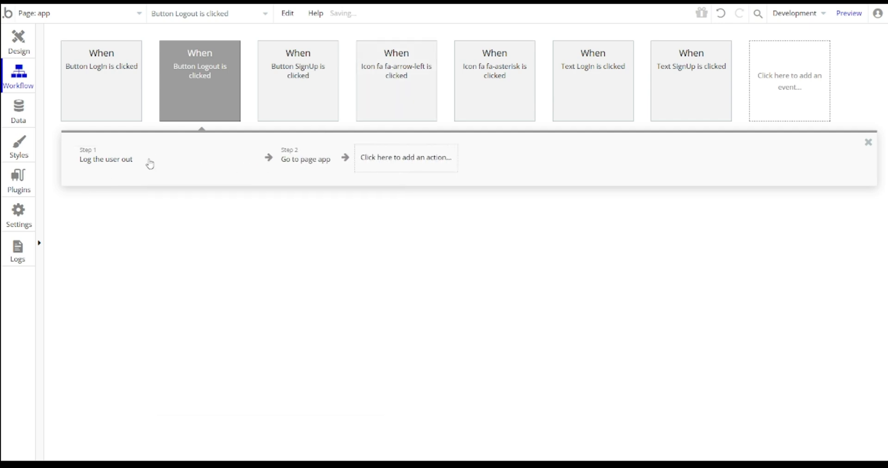
type("e")
key("BackSpace")
type("rw")
key("BackSpace")
type("eset")
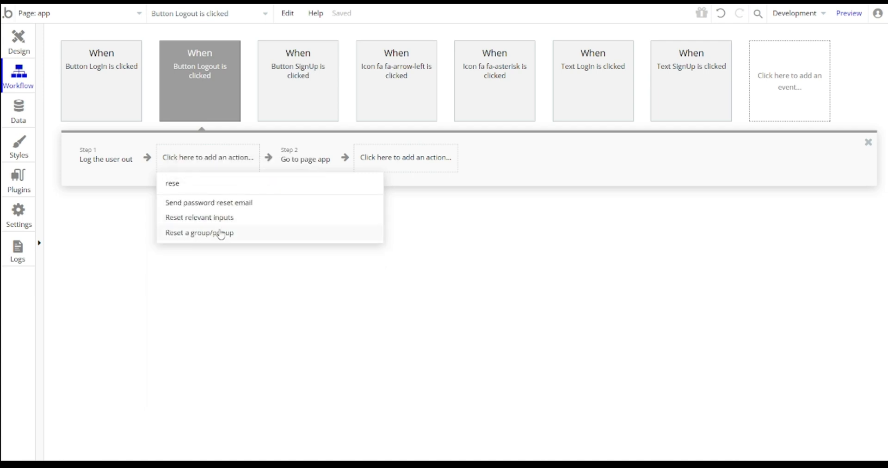
left_click(214, 233)
left_click(742, 102)
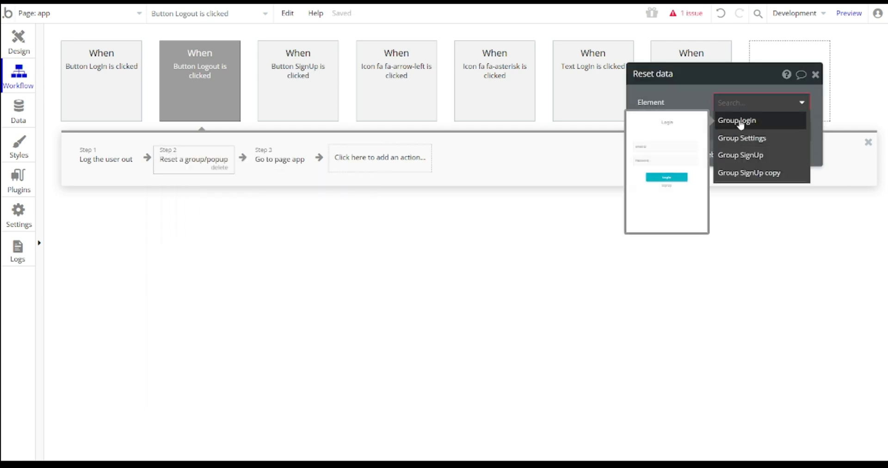
left_click(738, 121)
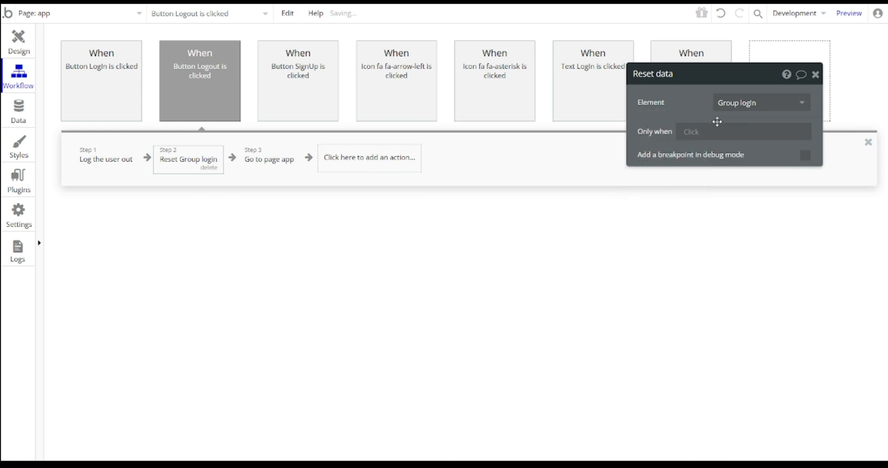
- Add a second Reset a group/popup action for Group SignUp
left_click(232, 157)
type("rese")
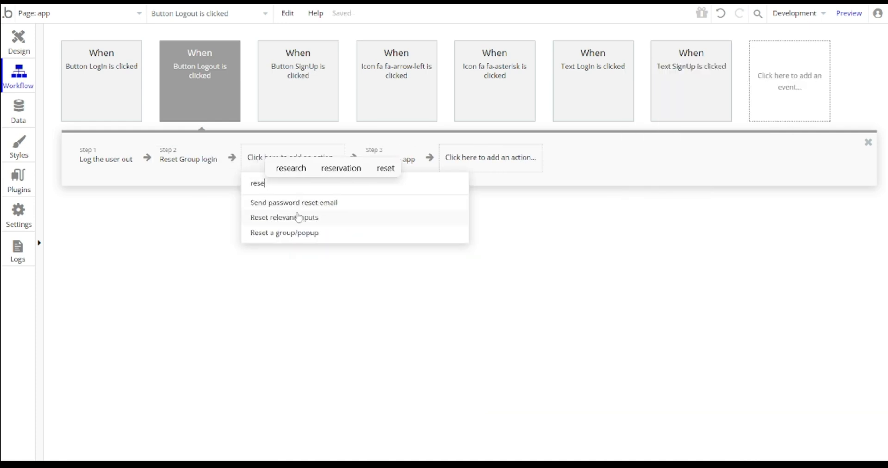
left_click(296, 233)
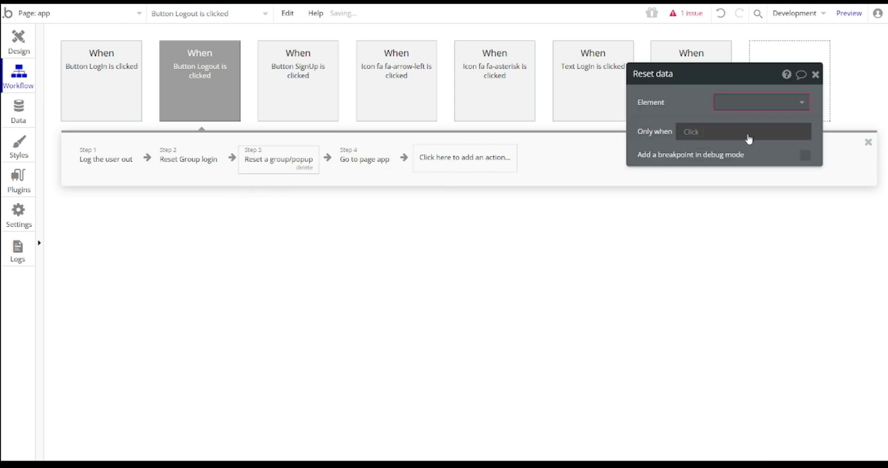
left_click(739, 155)
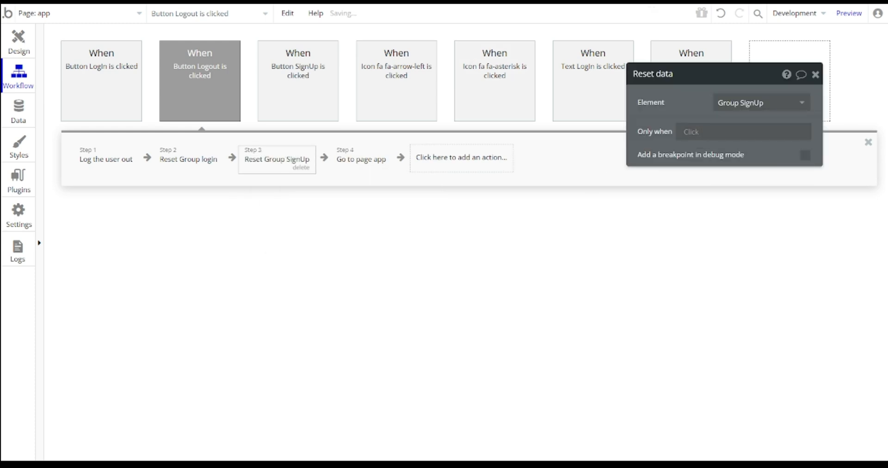